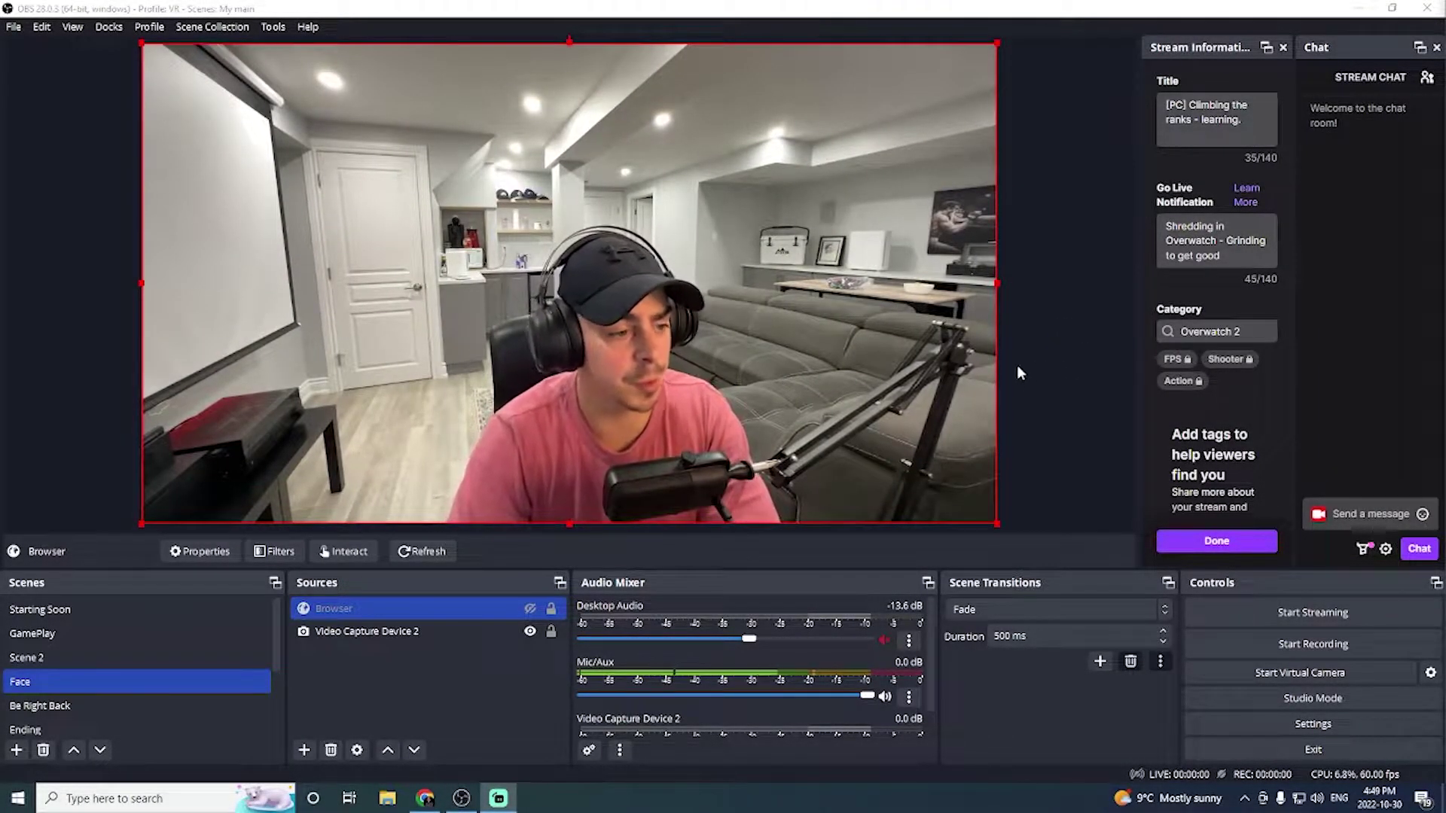
# - Run the Auto-Configuration Wizard at 60 FPS and apply the recommended Twitch settings (6000 bitrate, NVENC, 1080p)
pyautogui.click(272, 27)
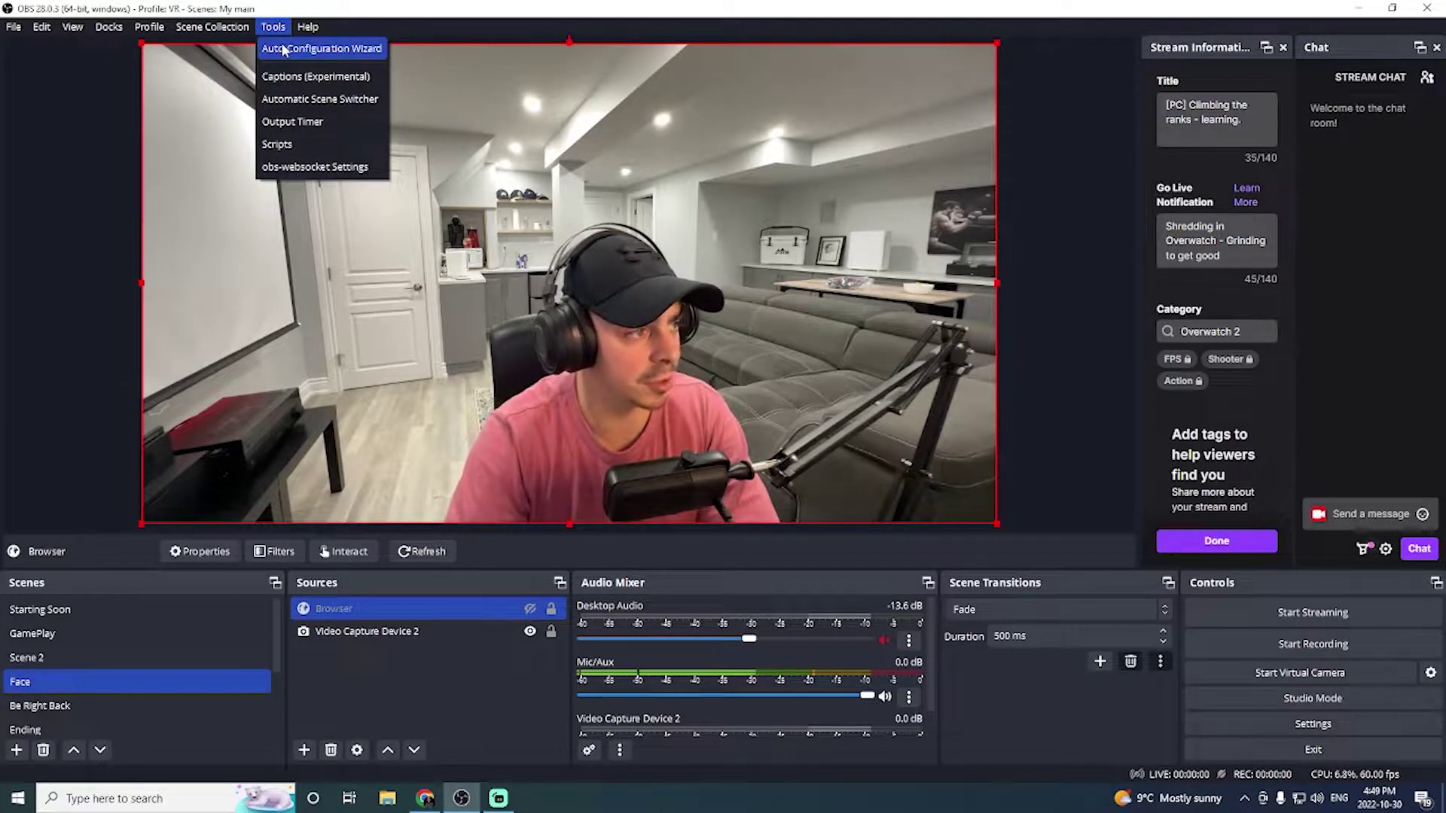
pyautogui.click(284, 50)
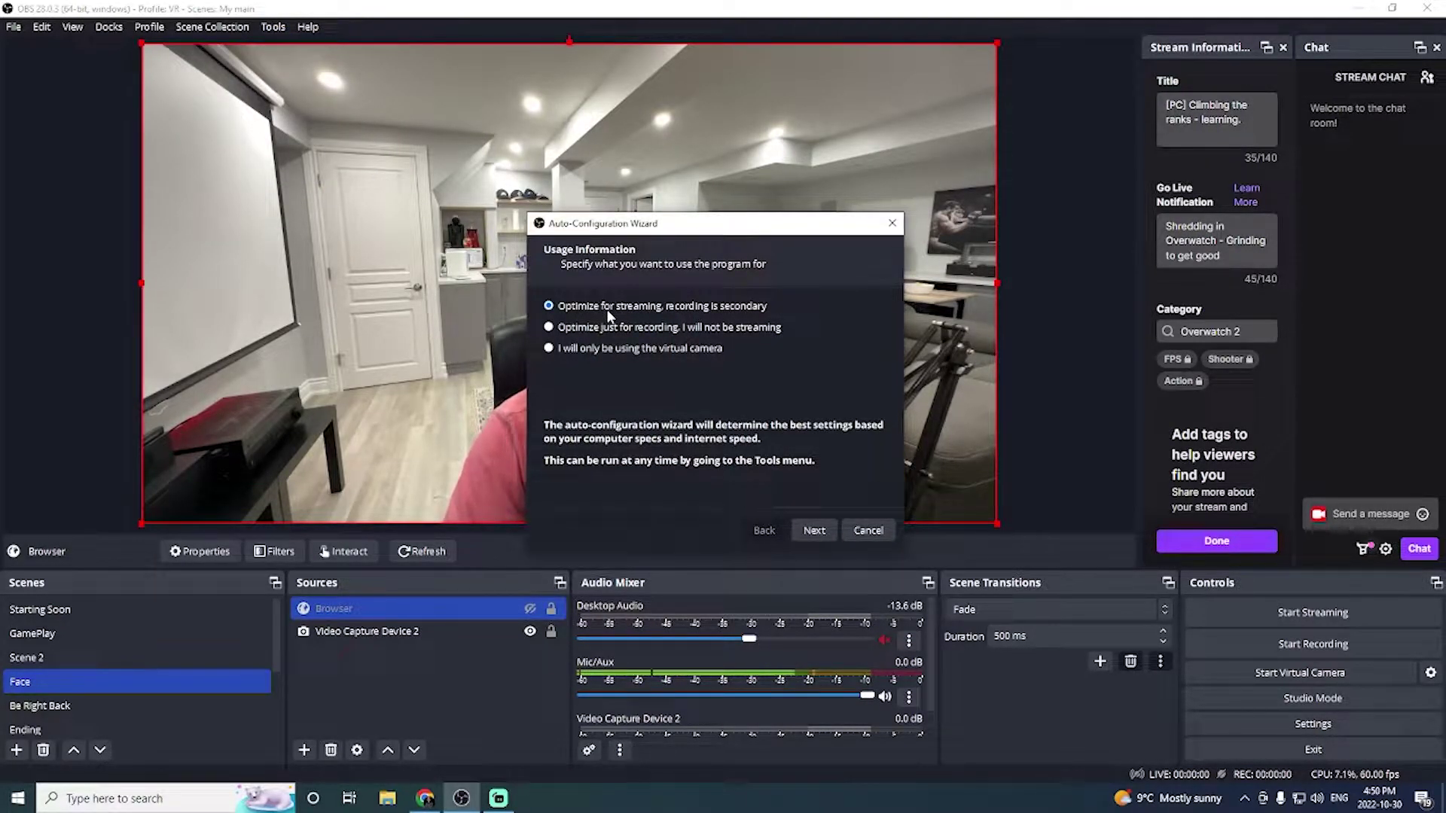
pyautogui.click(820, 533)
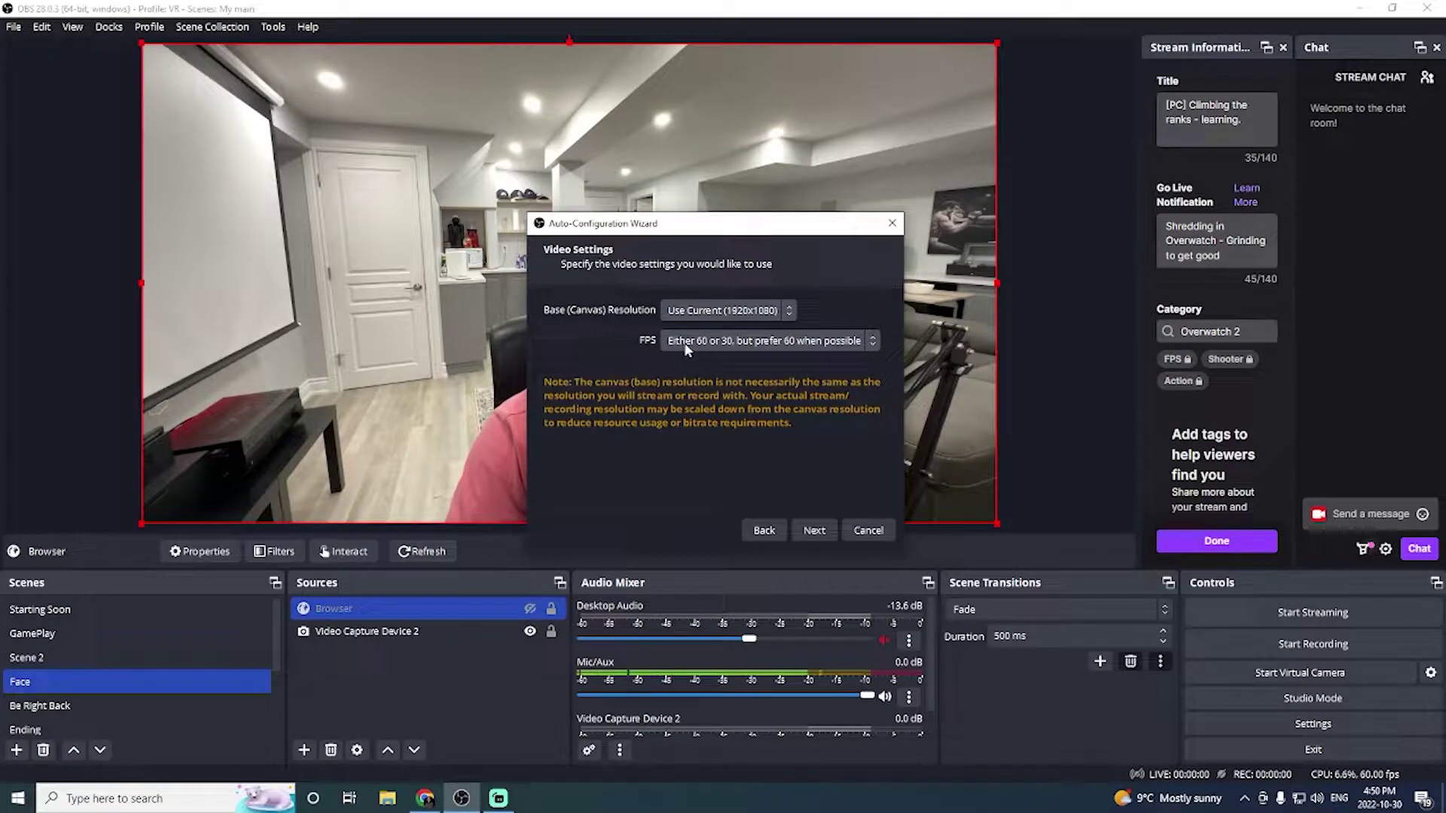
pyautogui.click(788, 345)
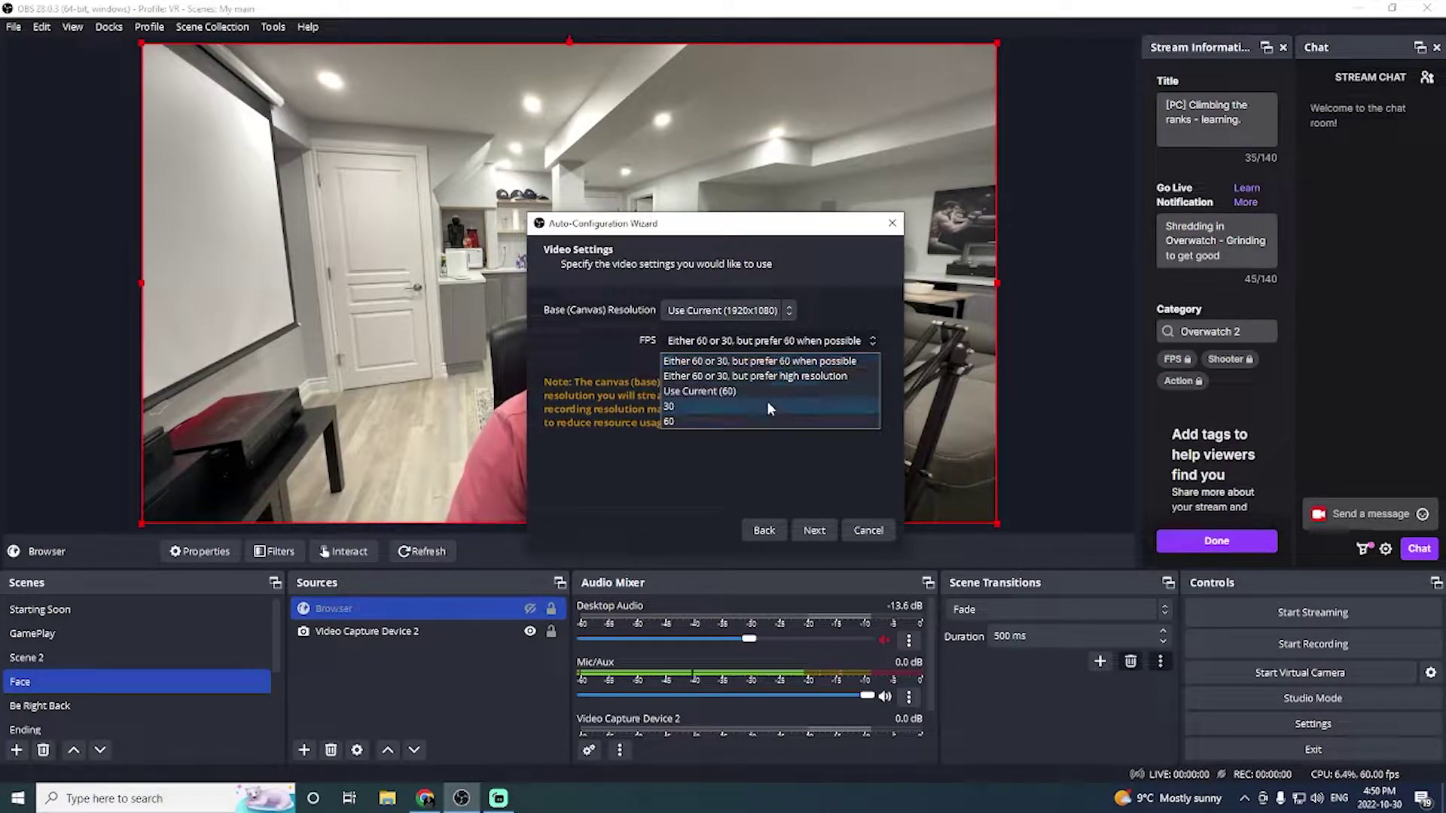
pyautogui.click(761, 393)
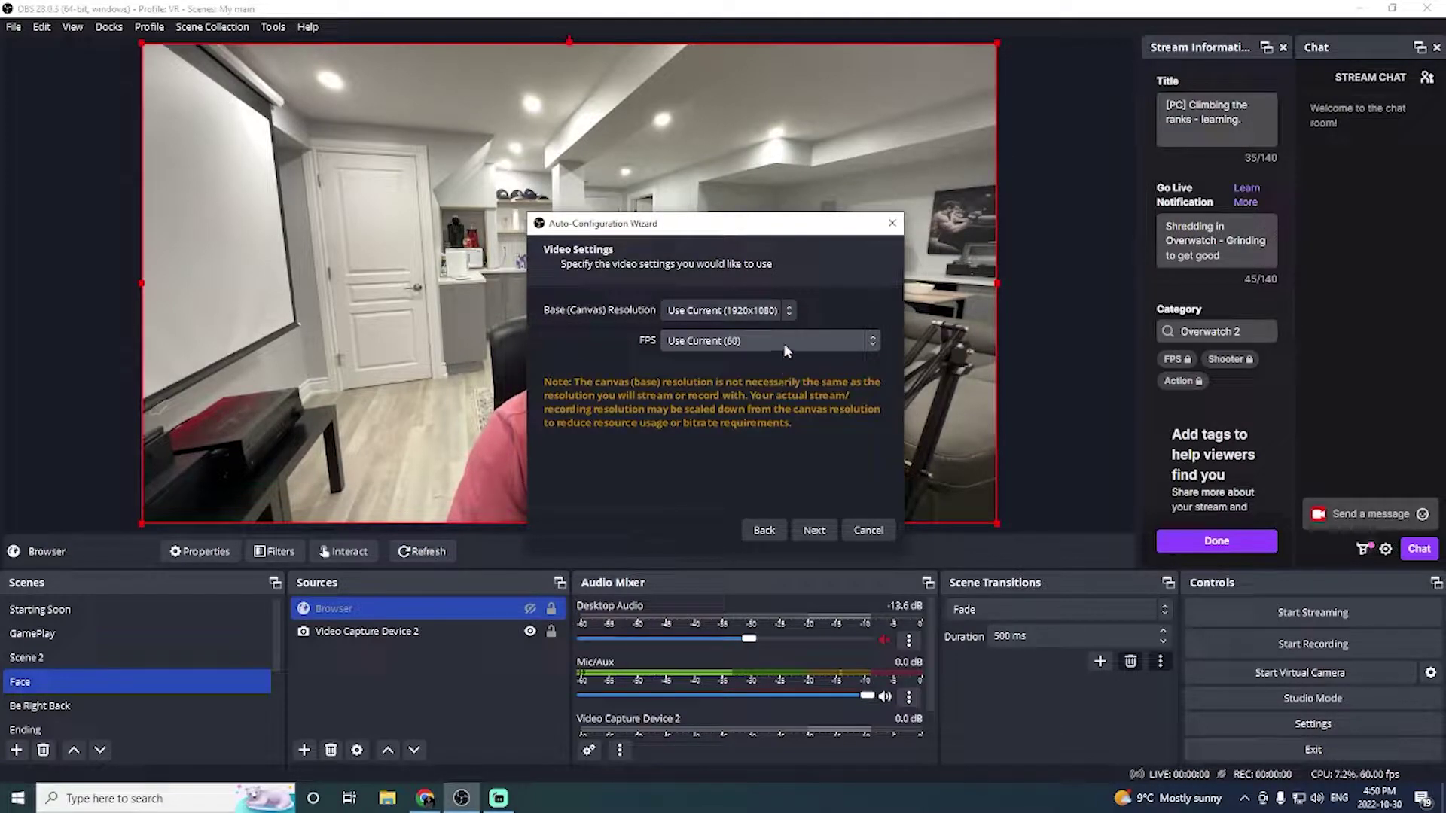
pyautogui.click(813, 531)
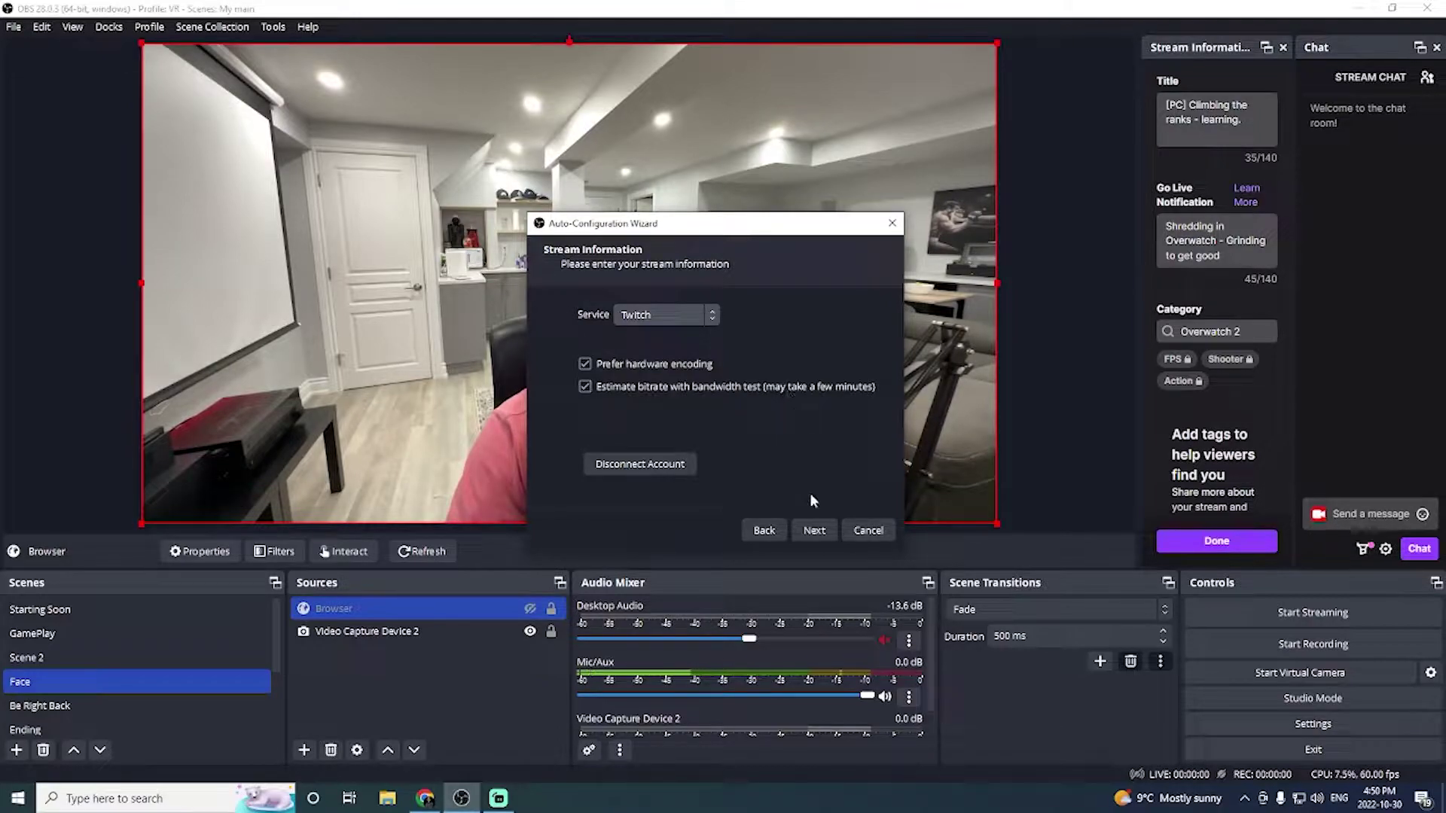
pyautogui.click(812, 530)
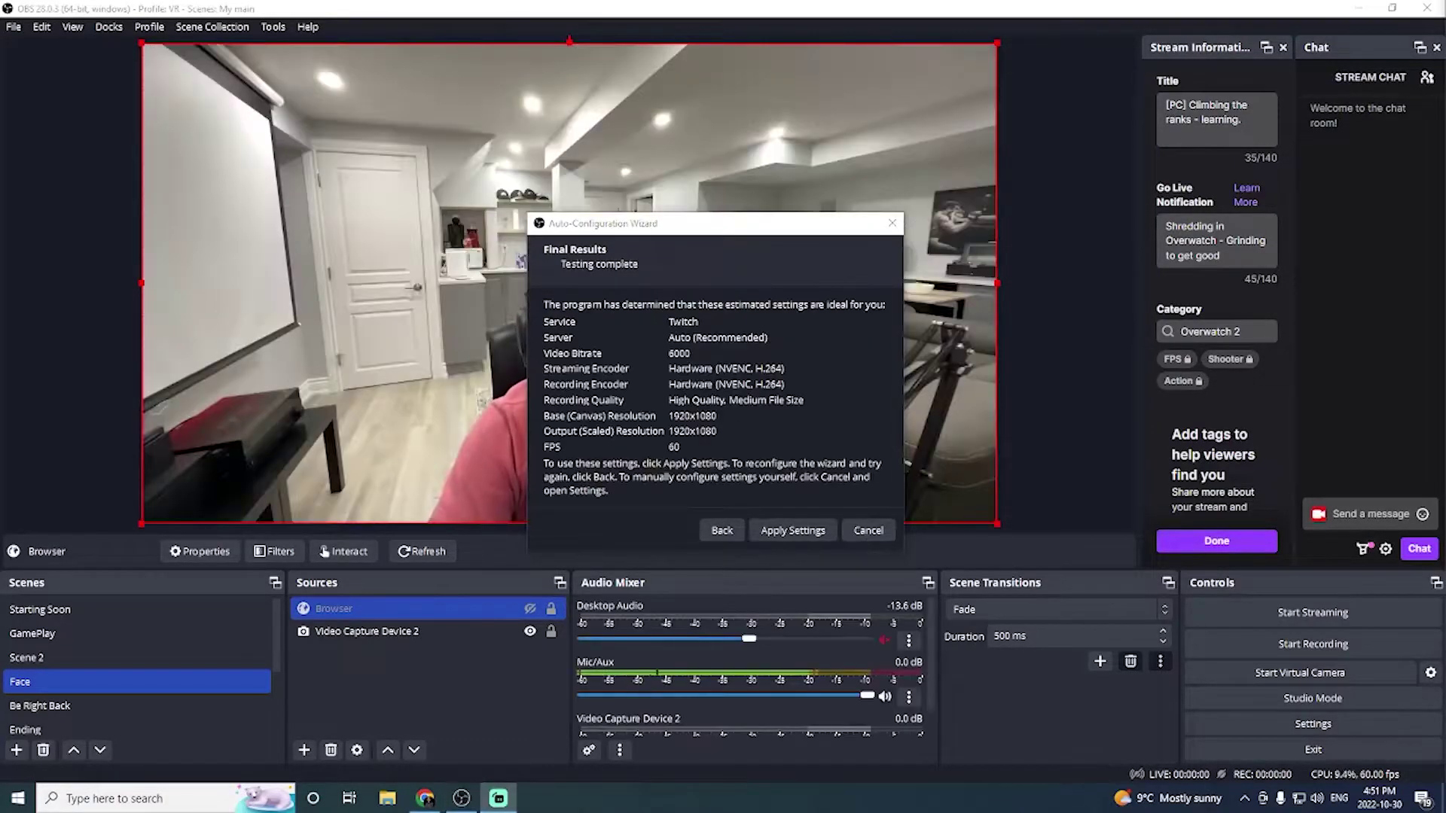
pyautogui.click(779, 531)
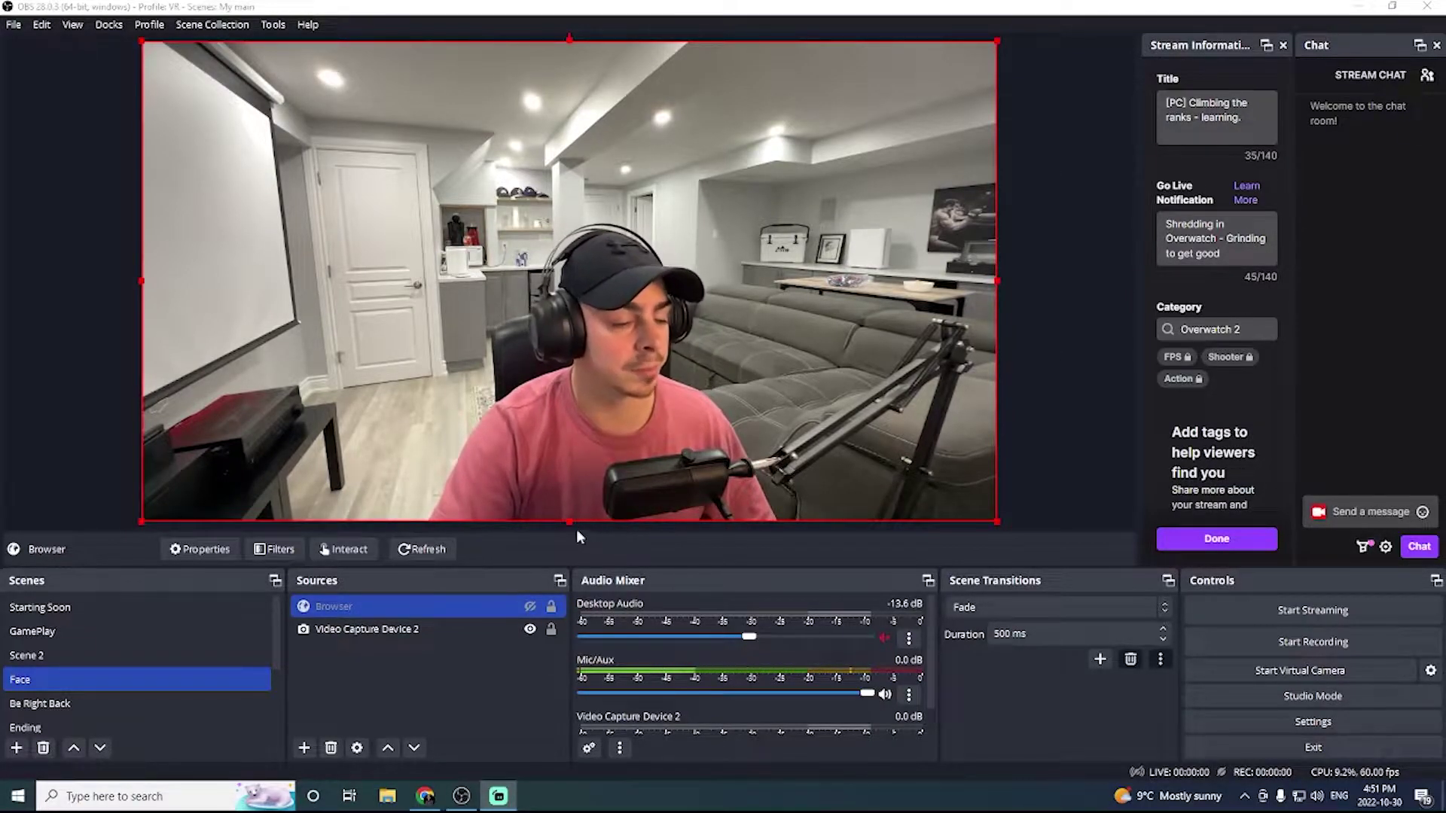
# - Create a new scene named 'VR Streaming Youtube test'
pyautogui.scroll(-2, 198, 675)
pyautogui.click(198, 680)
pyautogui.scroll(2, 199, 675)
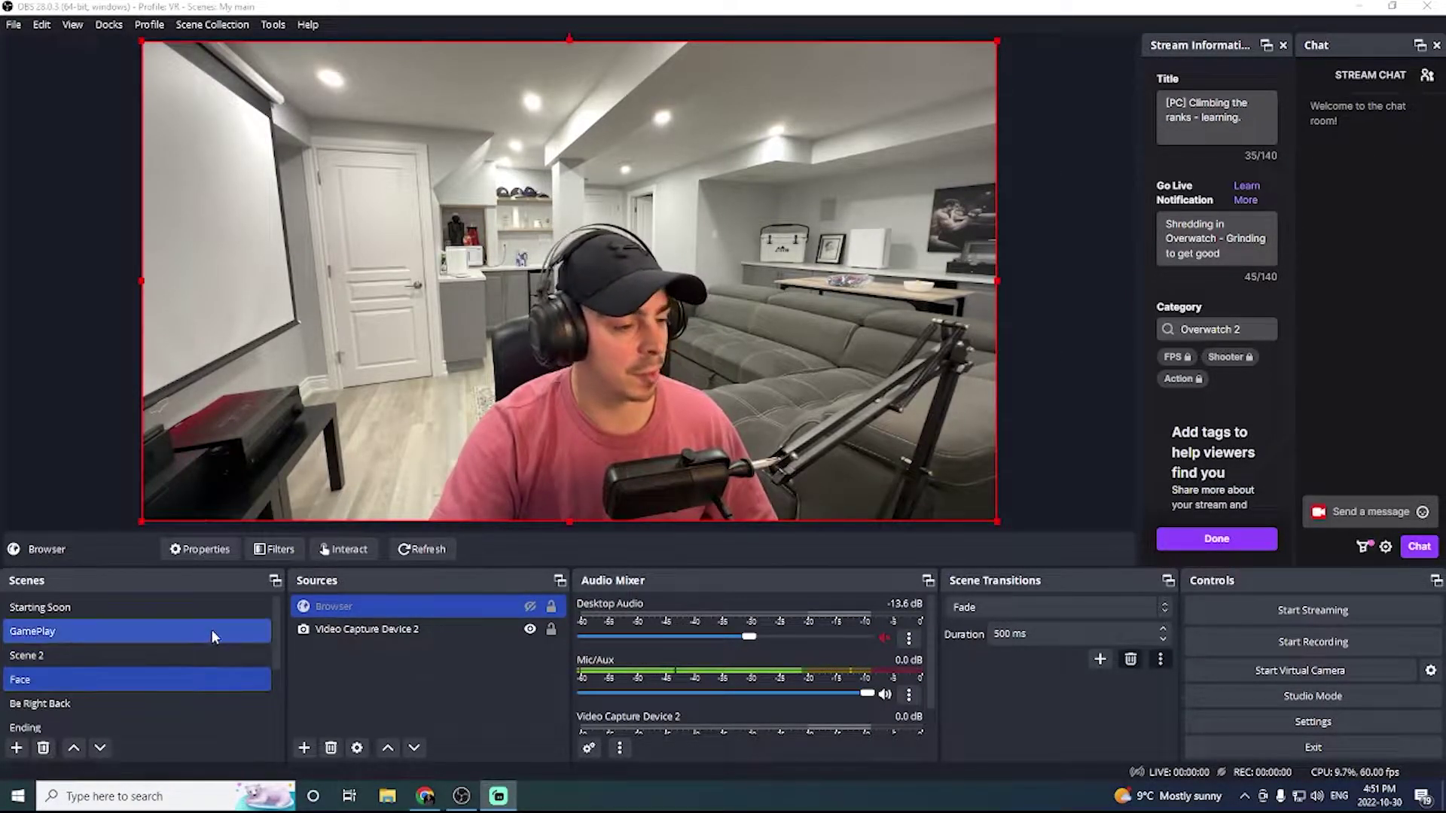
pyautogui.scroll(-2, 150, 663)
pyautogui.scroll(2, 140, 695)
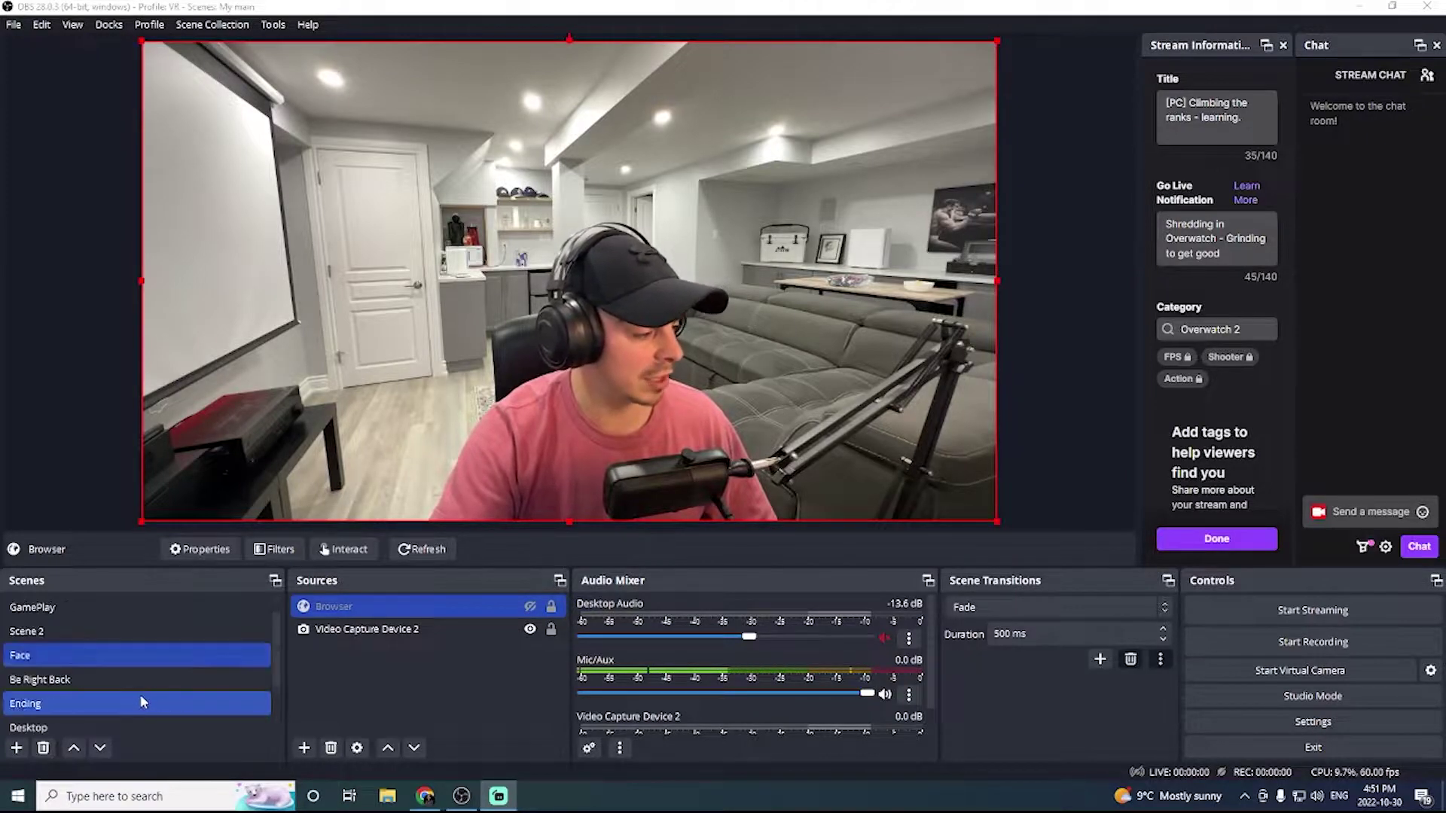
pyautogui.click(16, 747)
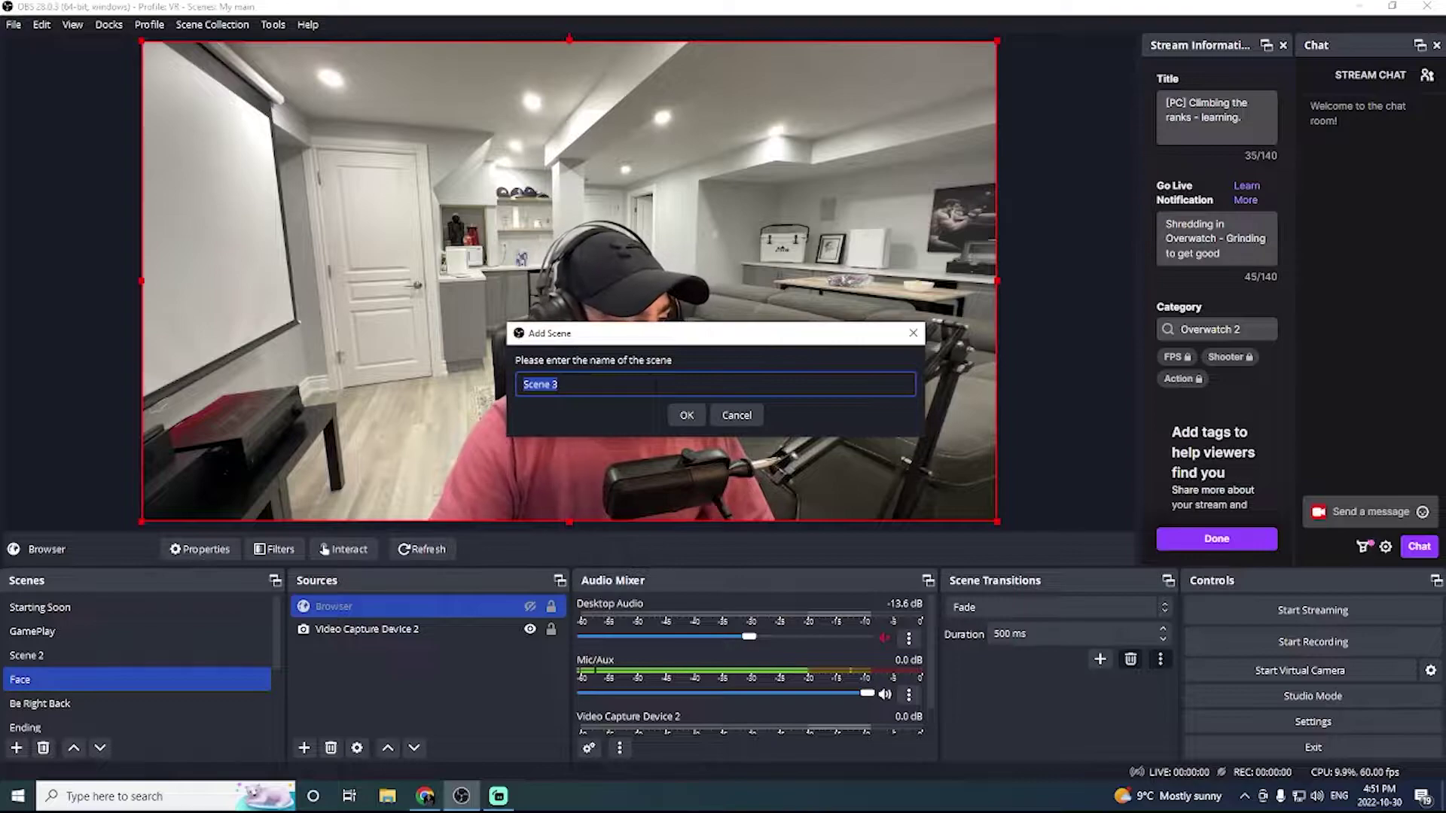
pyautogui.write('VR St')
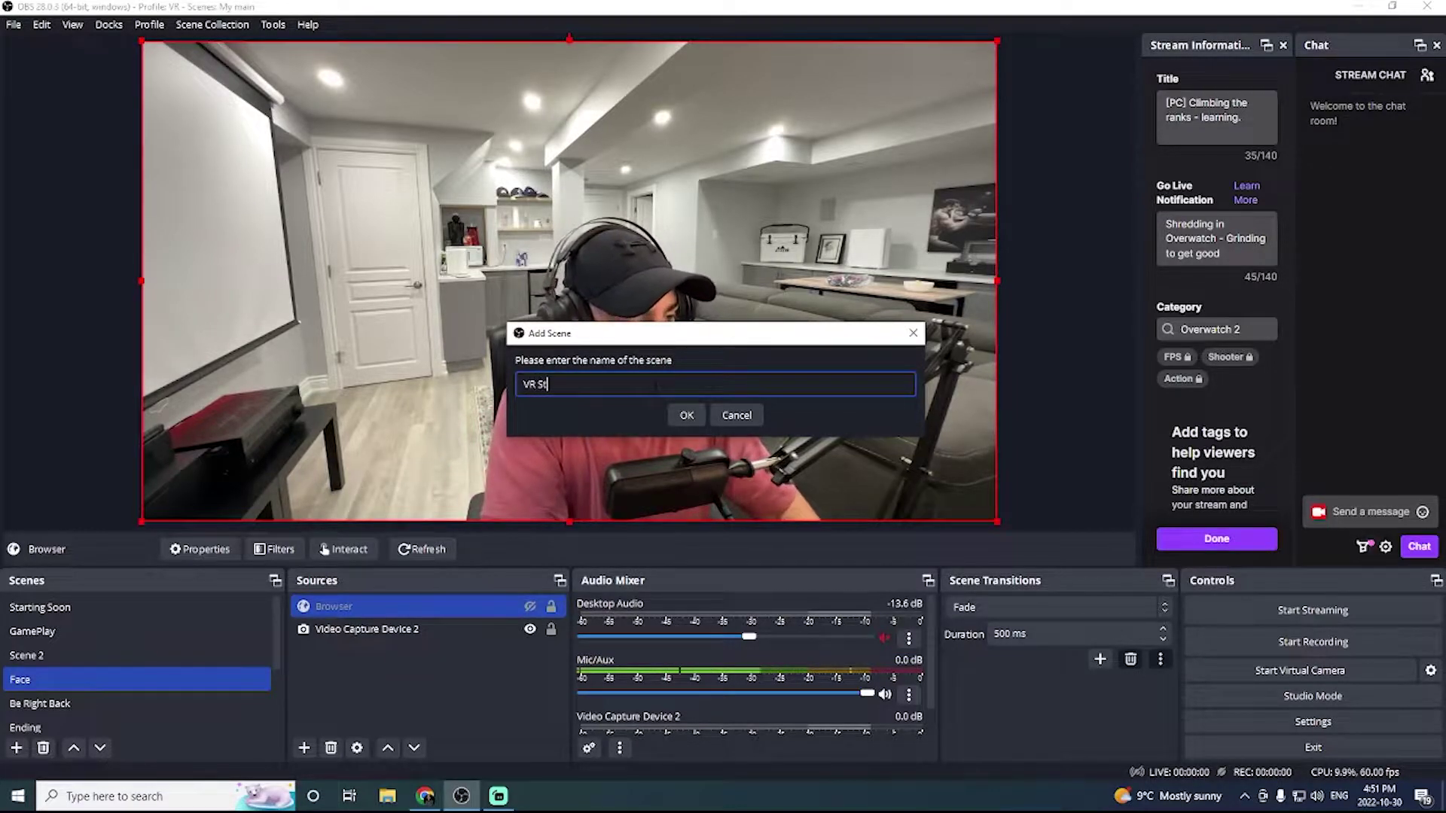
pyautogui.write('reaming Youtb')
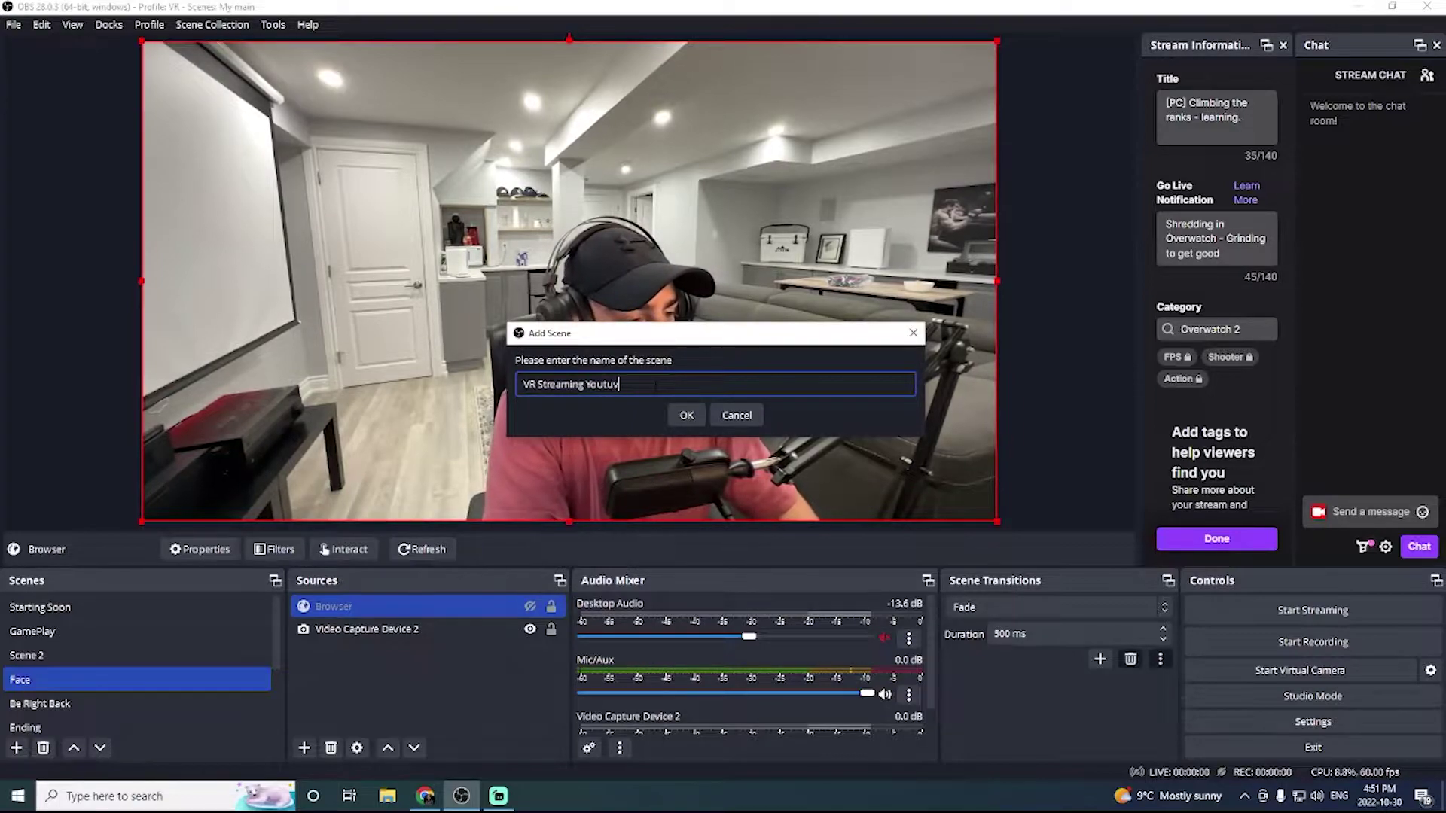
pyautogui.press('BackSpace')
pyautogui.write('ube test')
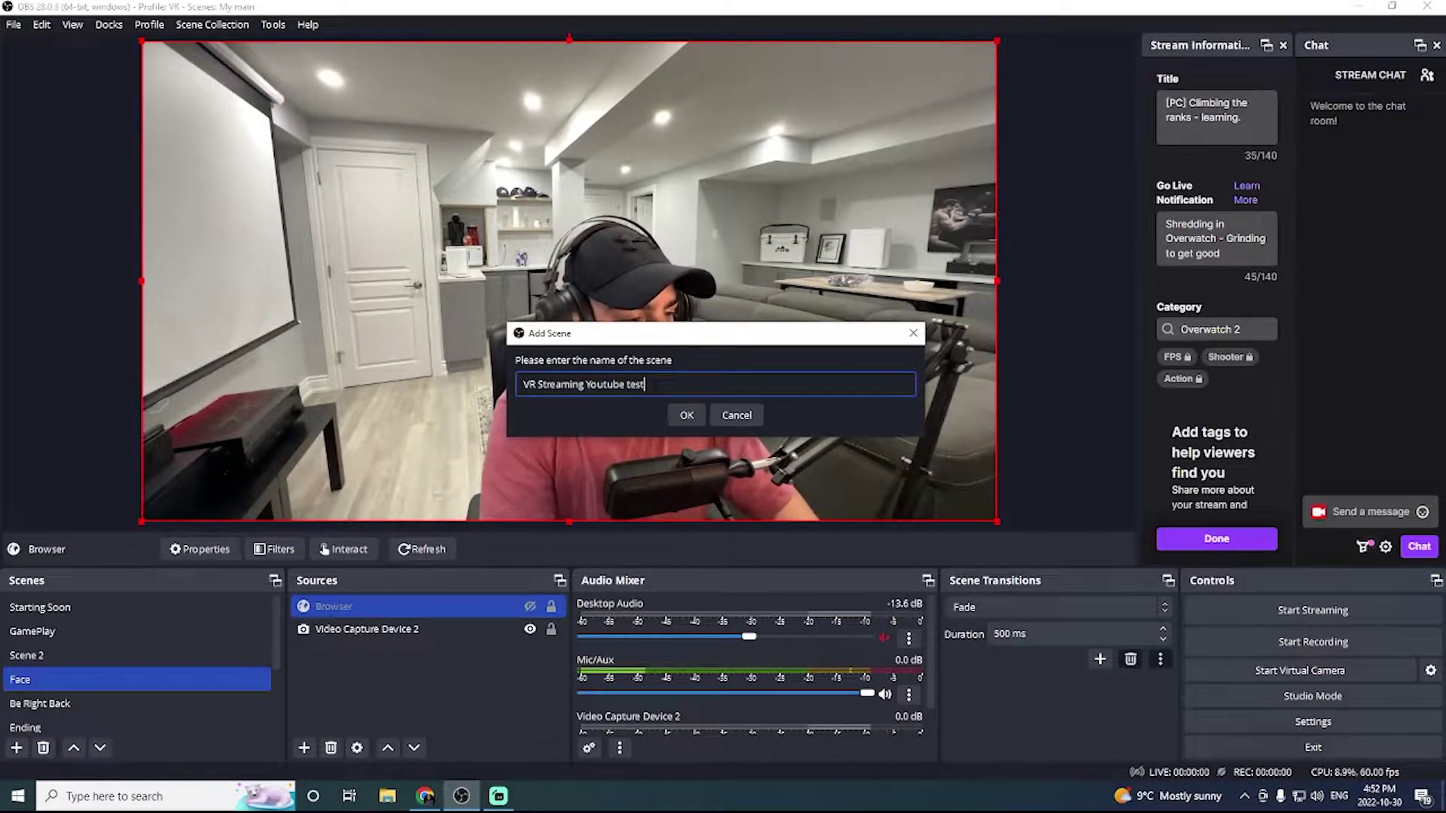
pyautogui.click(687, 414)
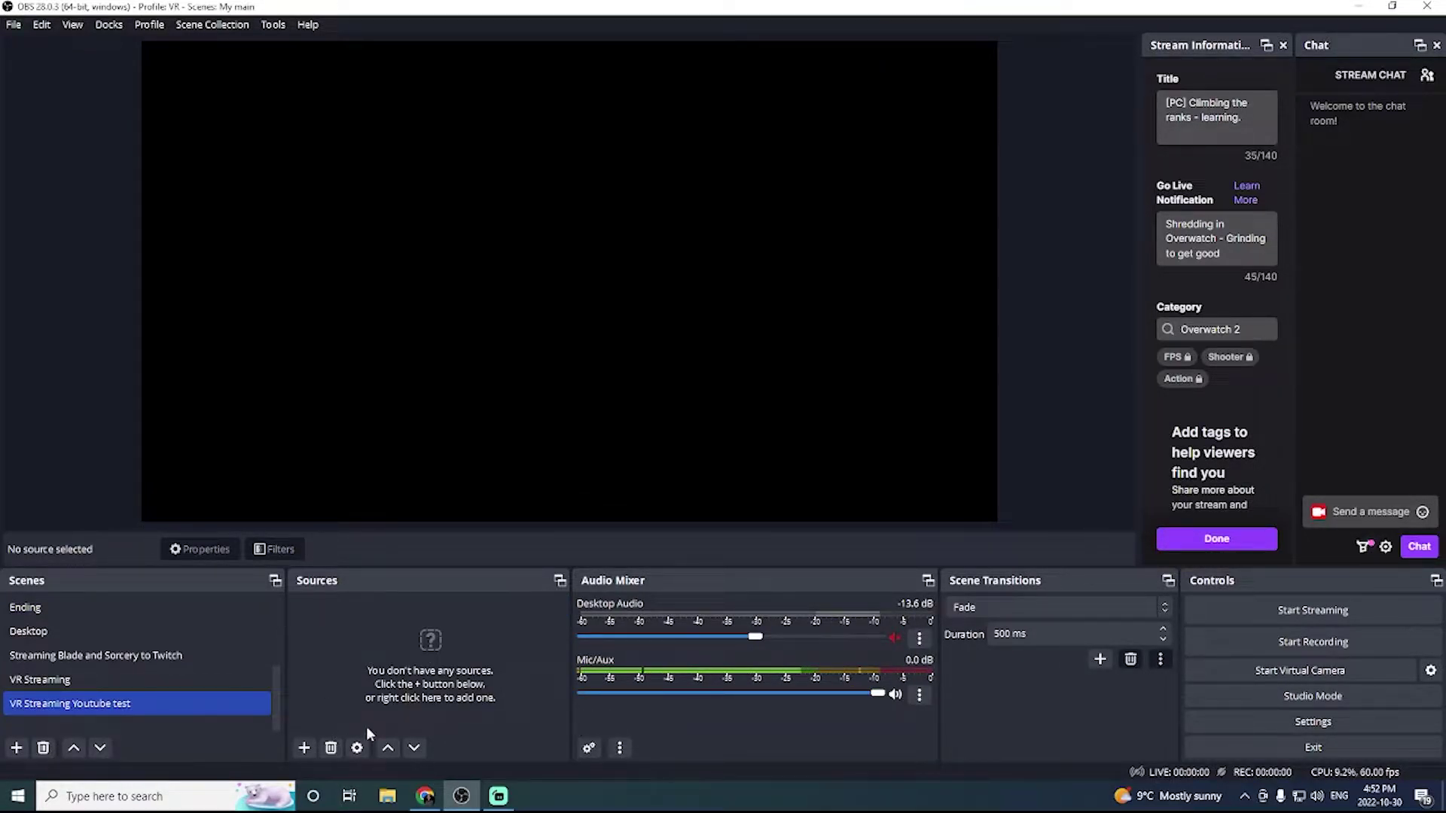
# - Add a Game Capture 3 source in 'Capture specific window' mode, leaving the window unset
pyautogui.click(305, 748)
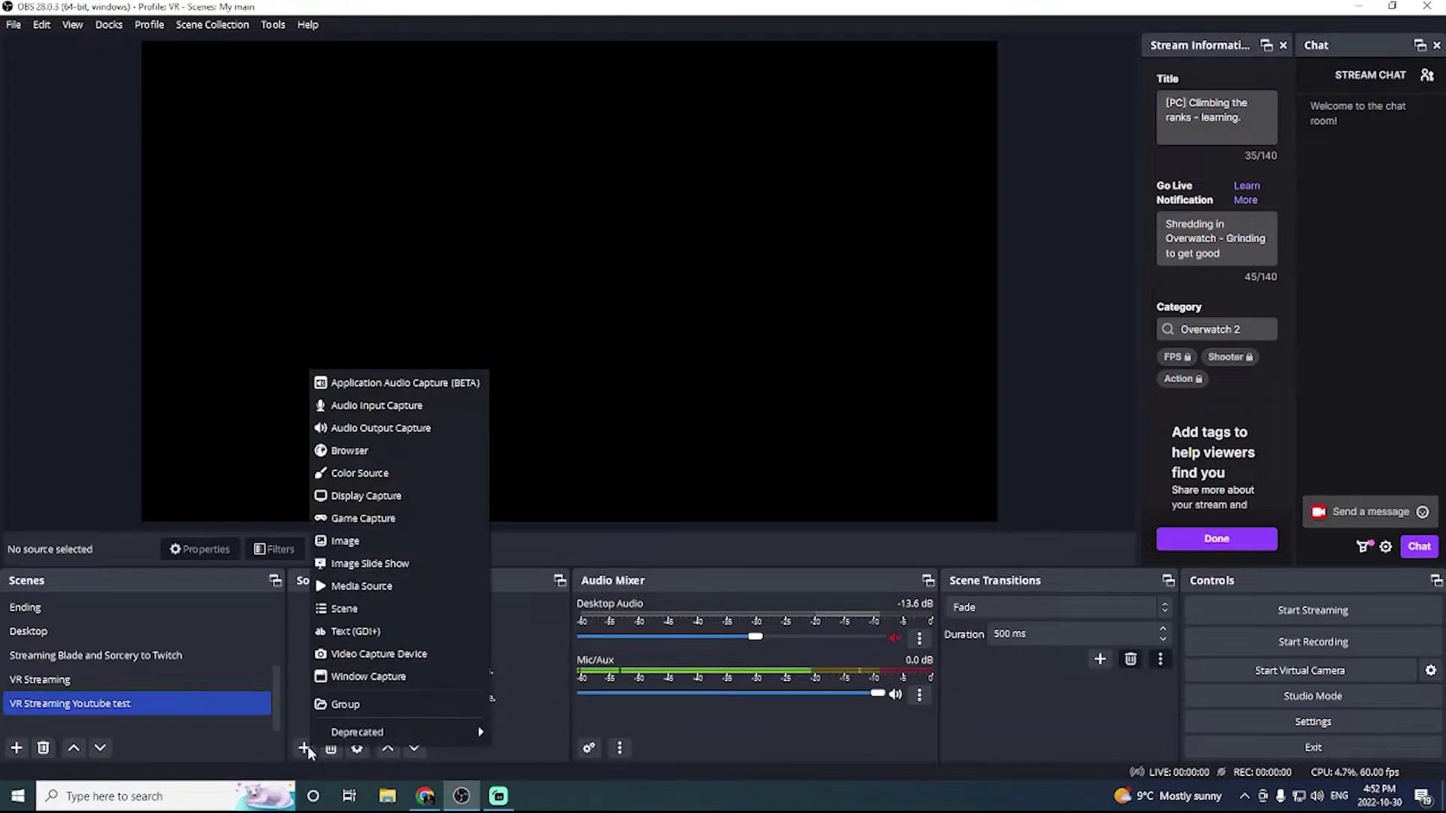
pyautogui.click(363, 518)
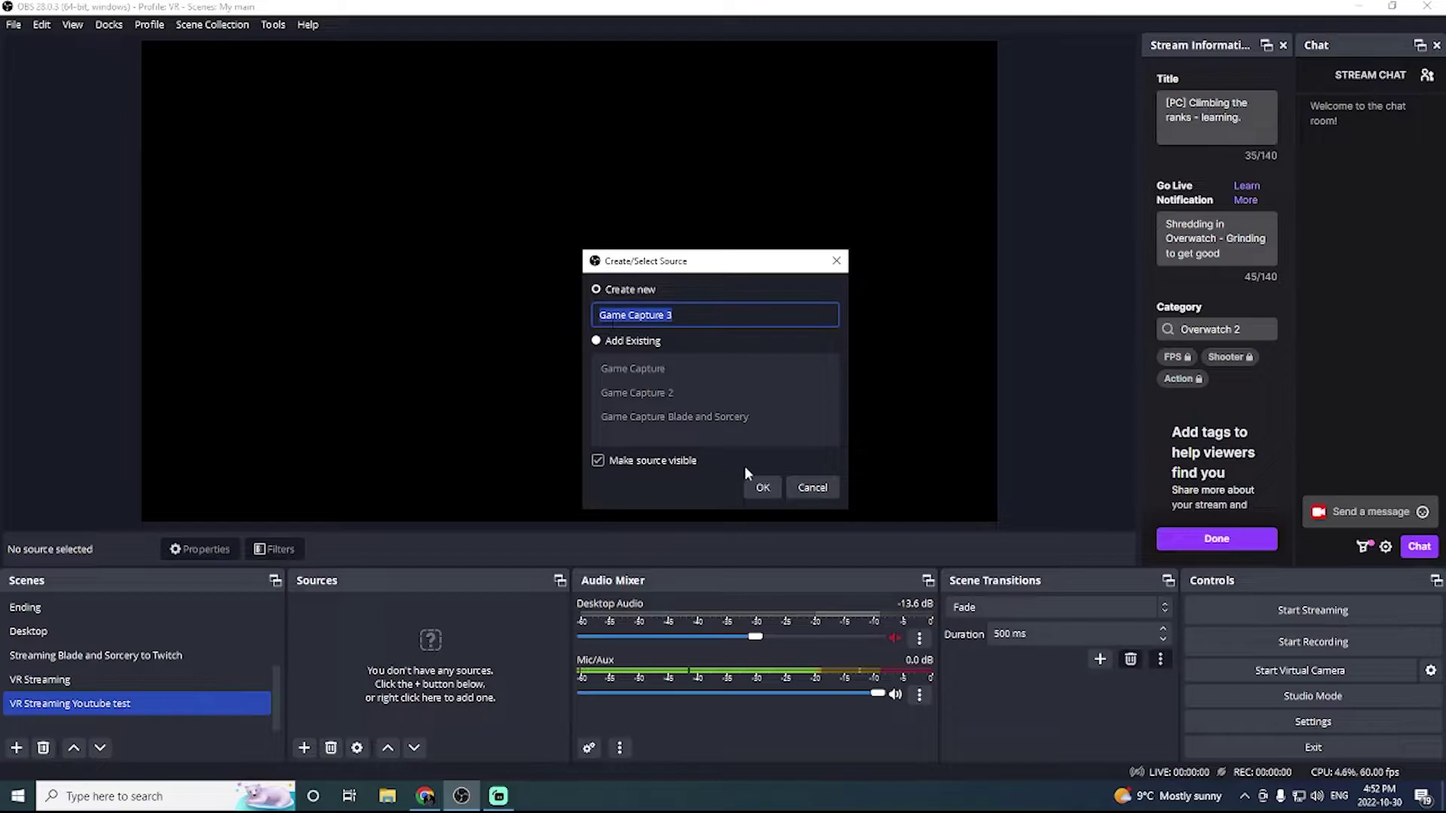
pyautogui.click(763, 486)
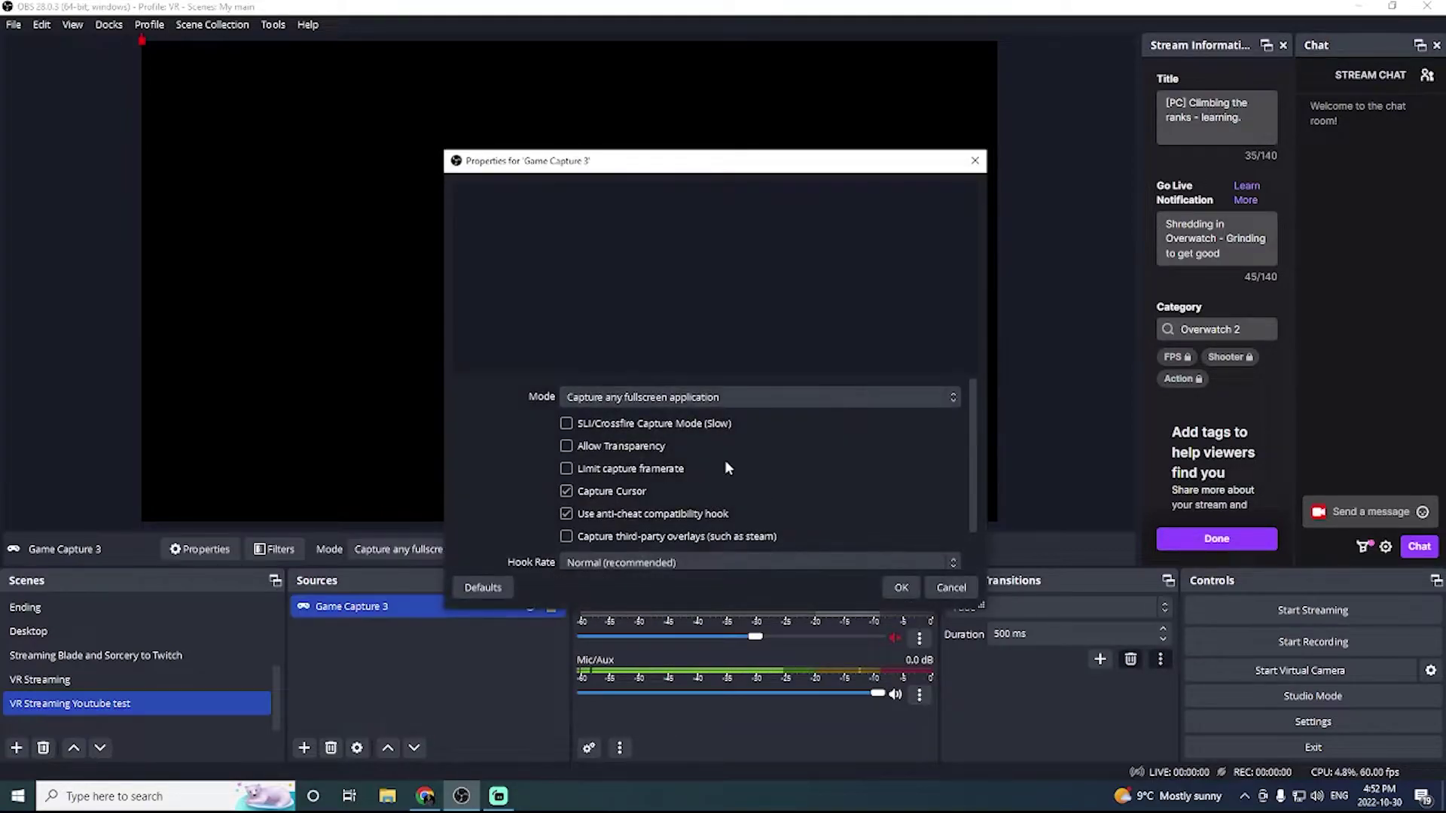
pyautogui.click(714, 397)
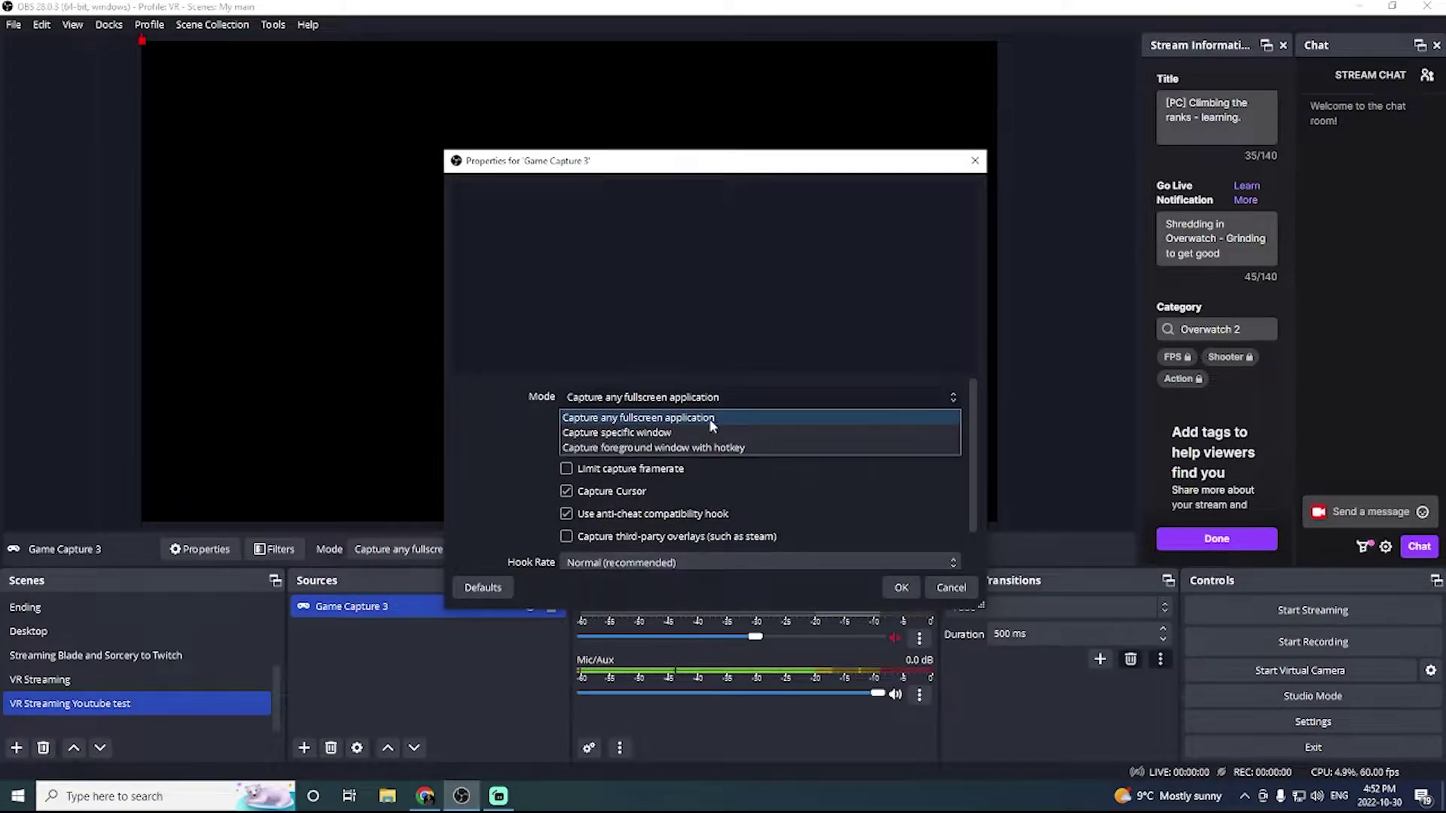
pyautogui.click(623, 436)
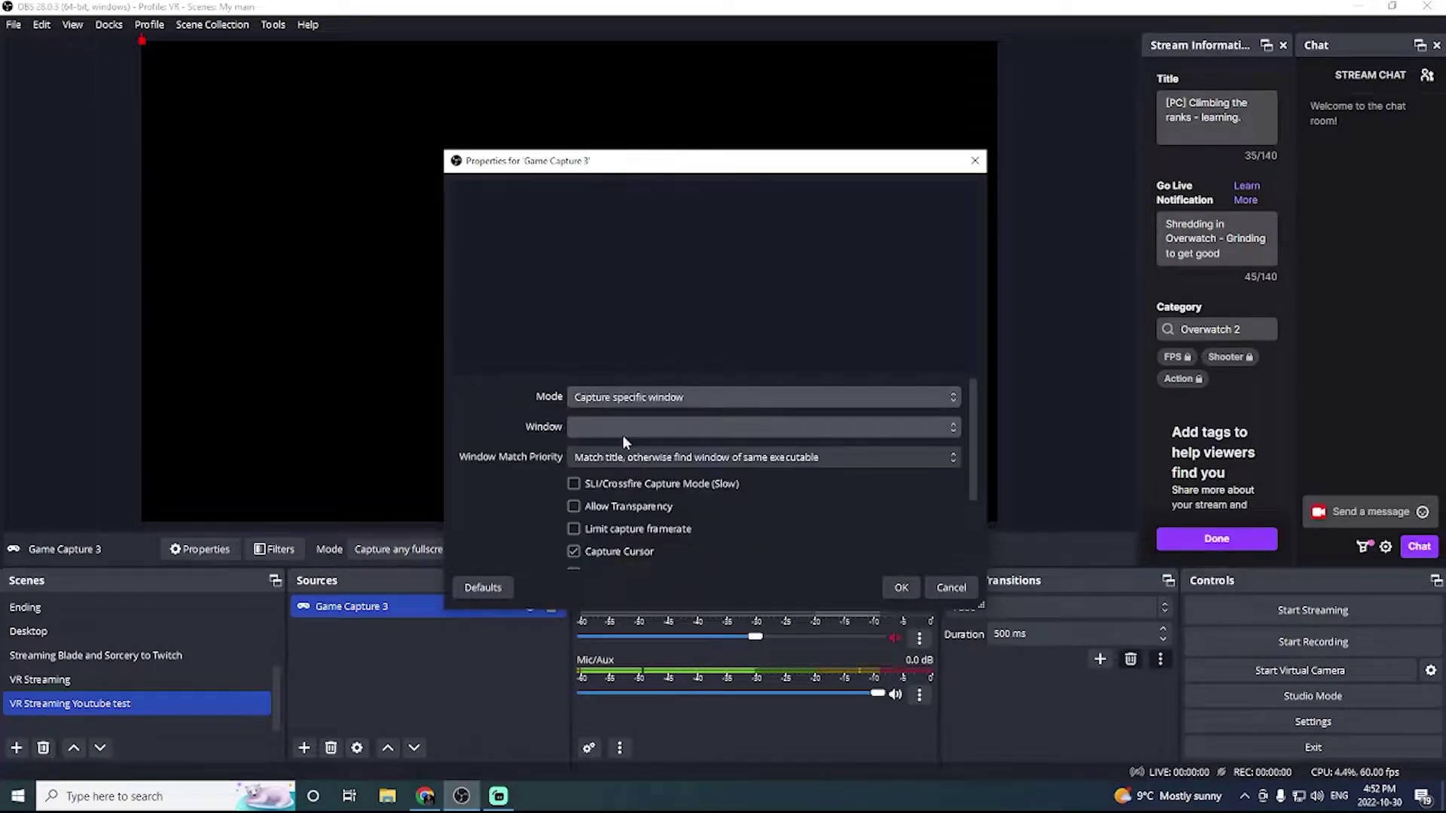
pyautogui.click(644, 421)
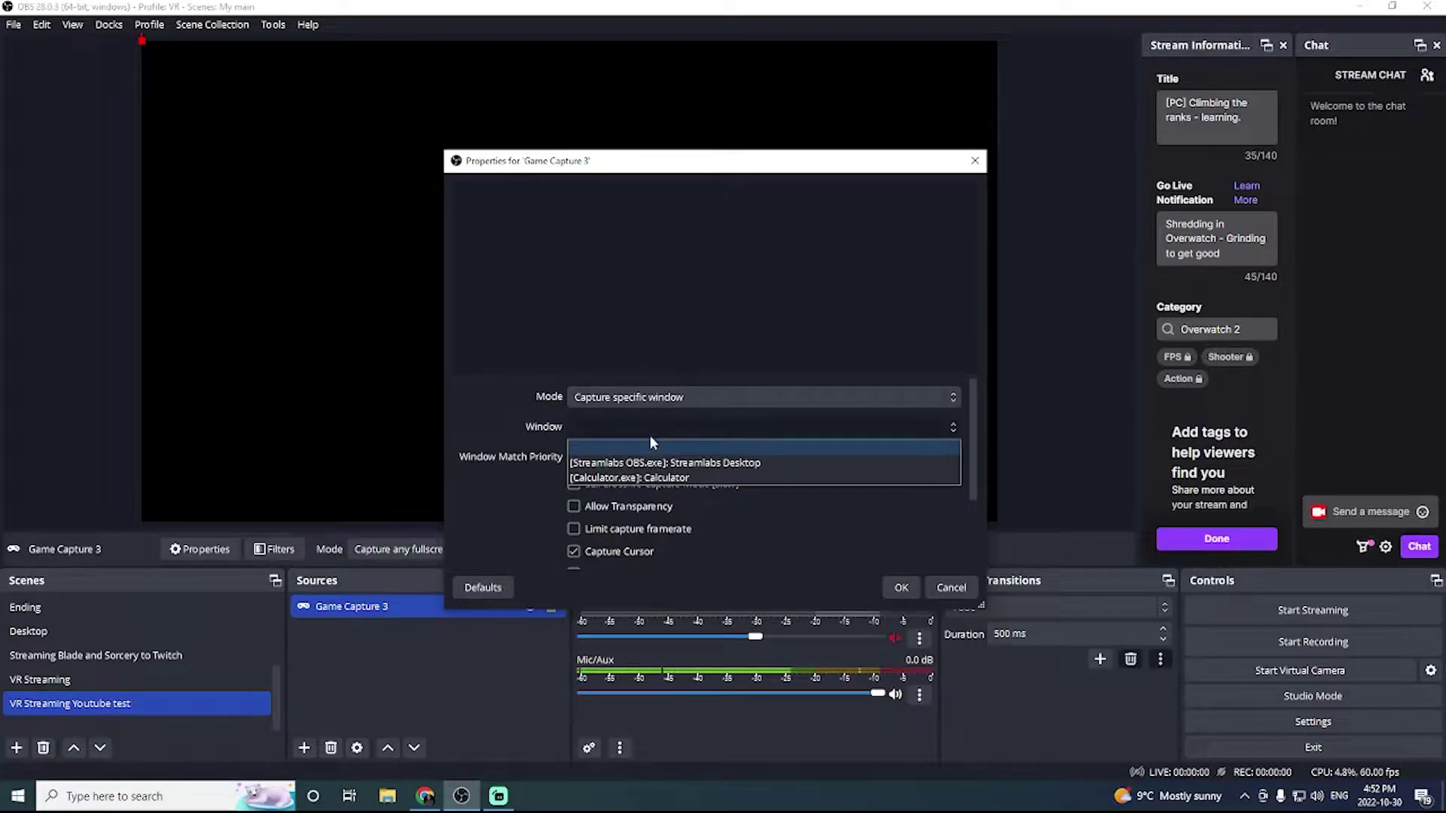
pyautogui.click(659, 445)
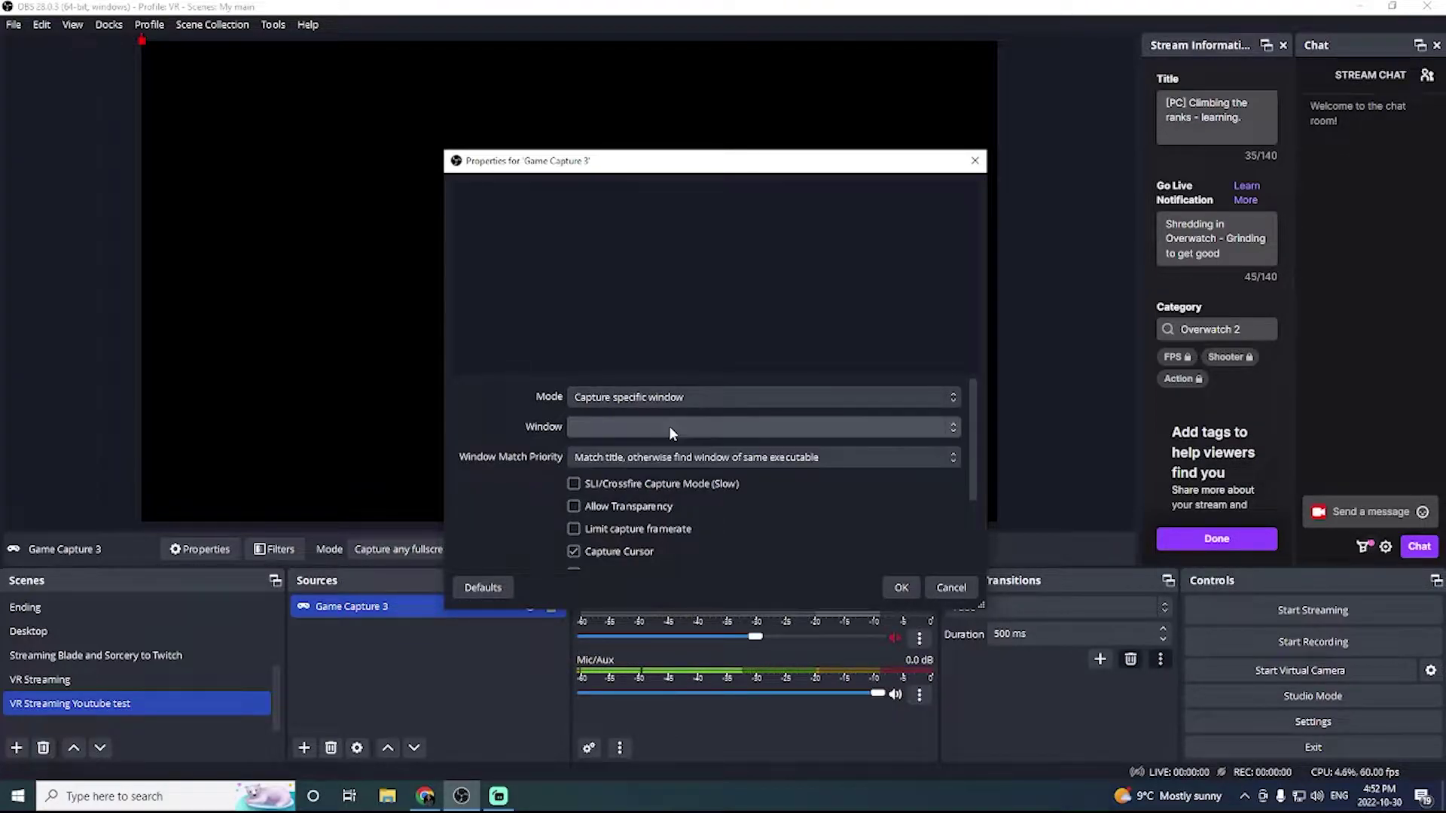
pyautogui.click(910, 586)
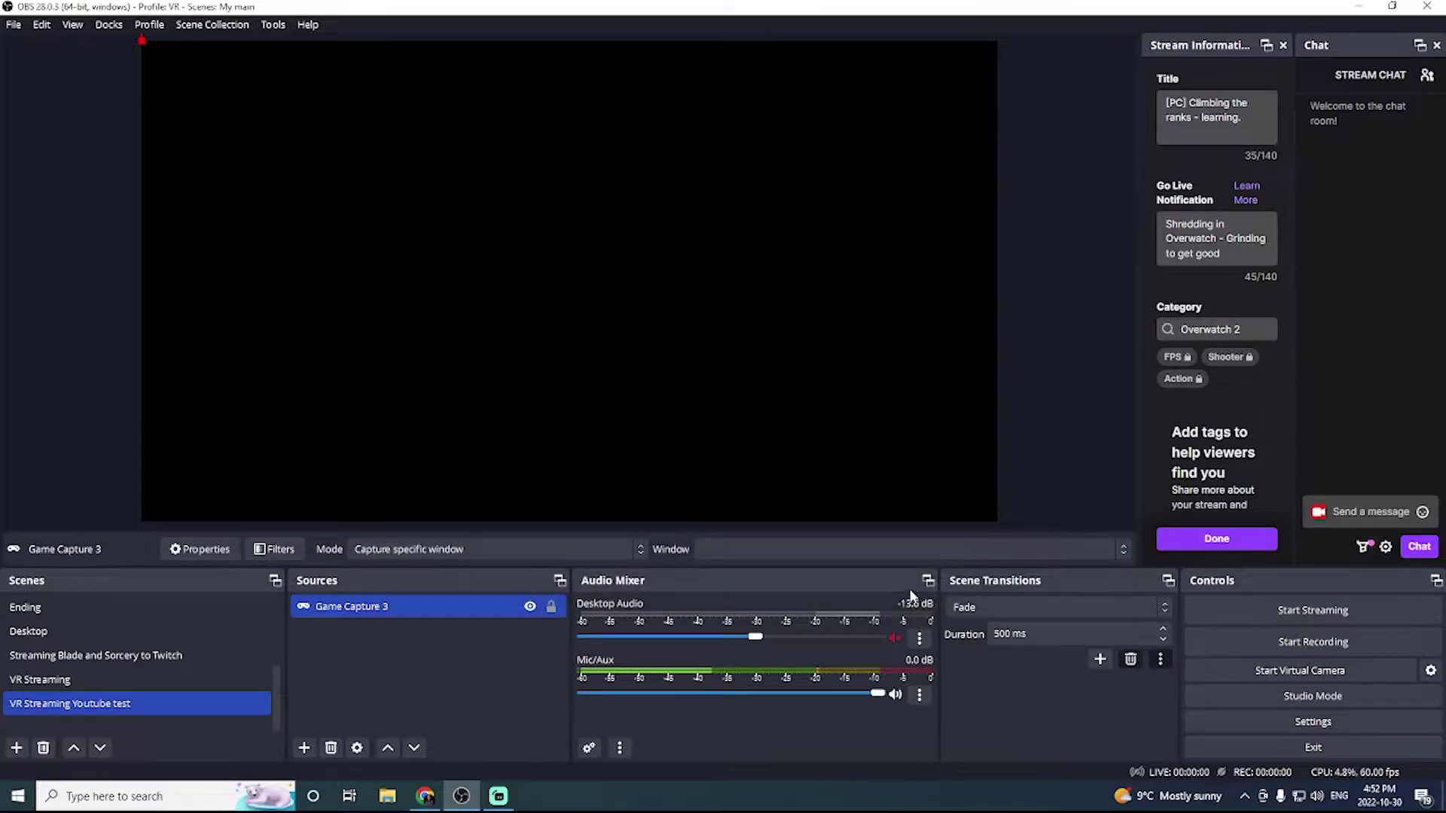
pyautogui.click(304, 748)
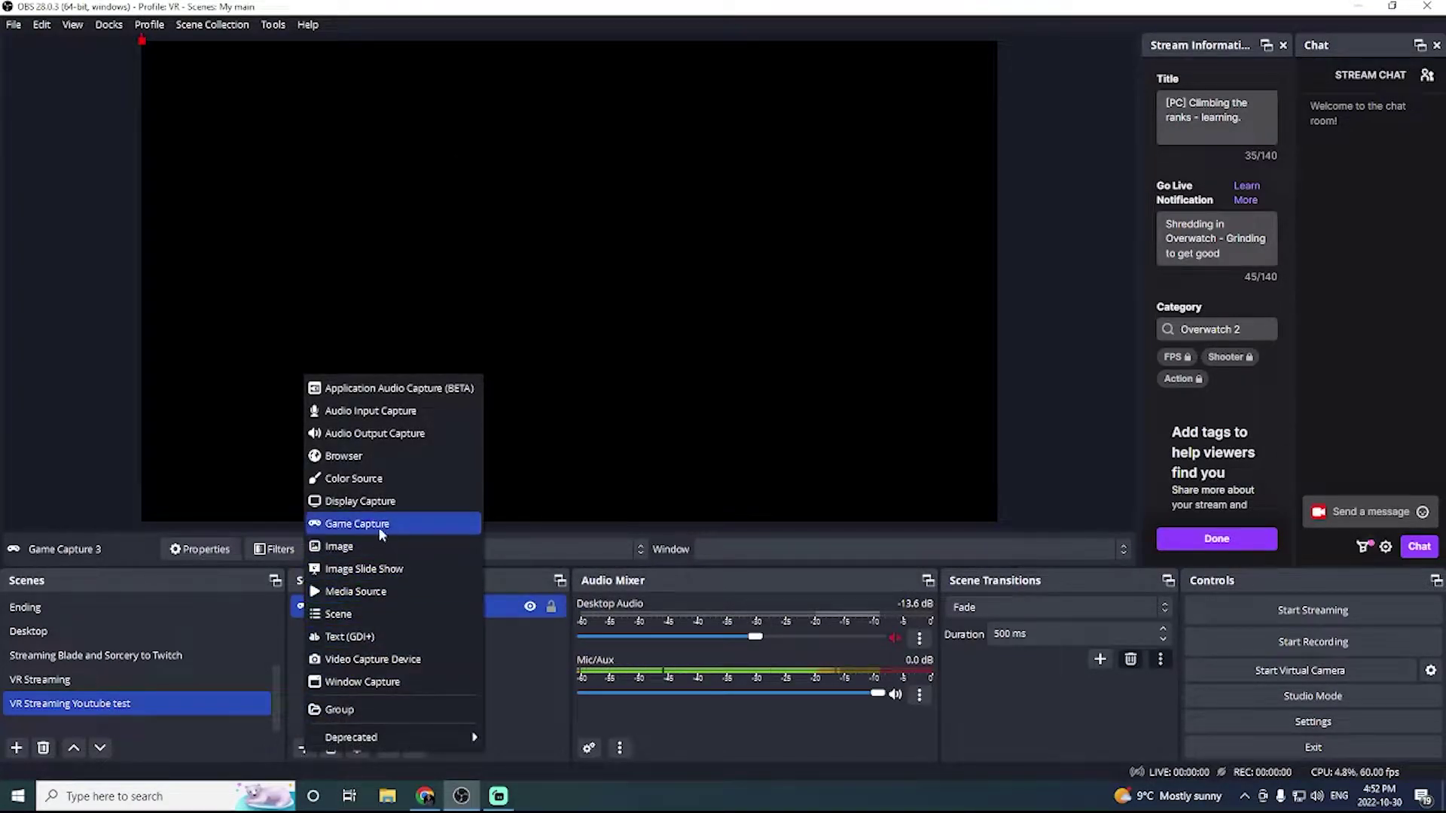
# - Add a Video Capture Device 6 source using the Camo camera
pyautogui.click(386, 660)
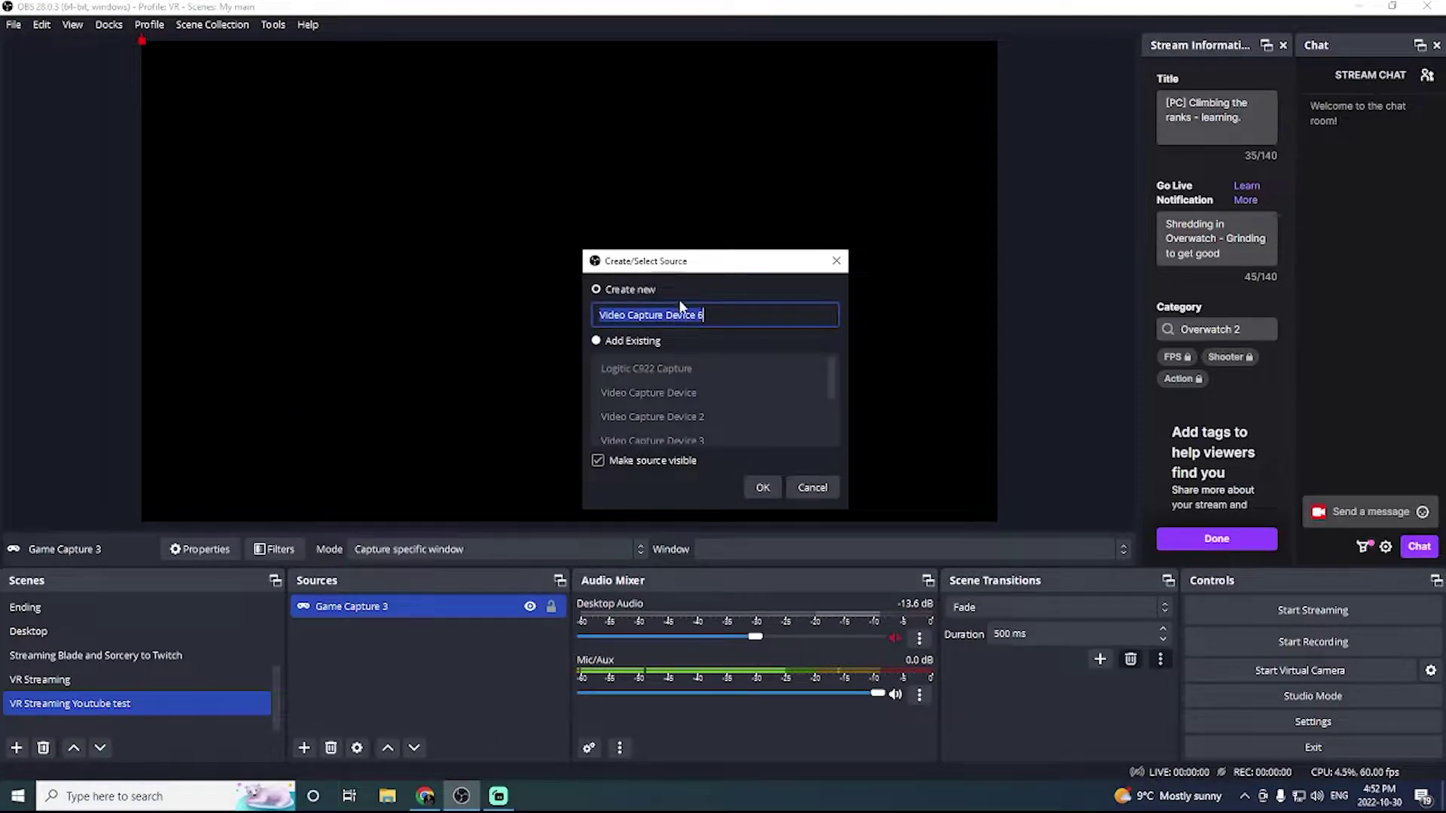
pyautogui.click(757, 492)
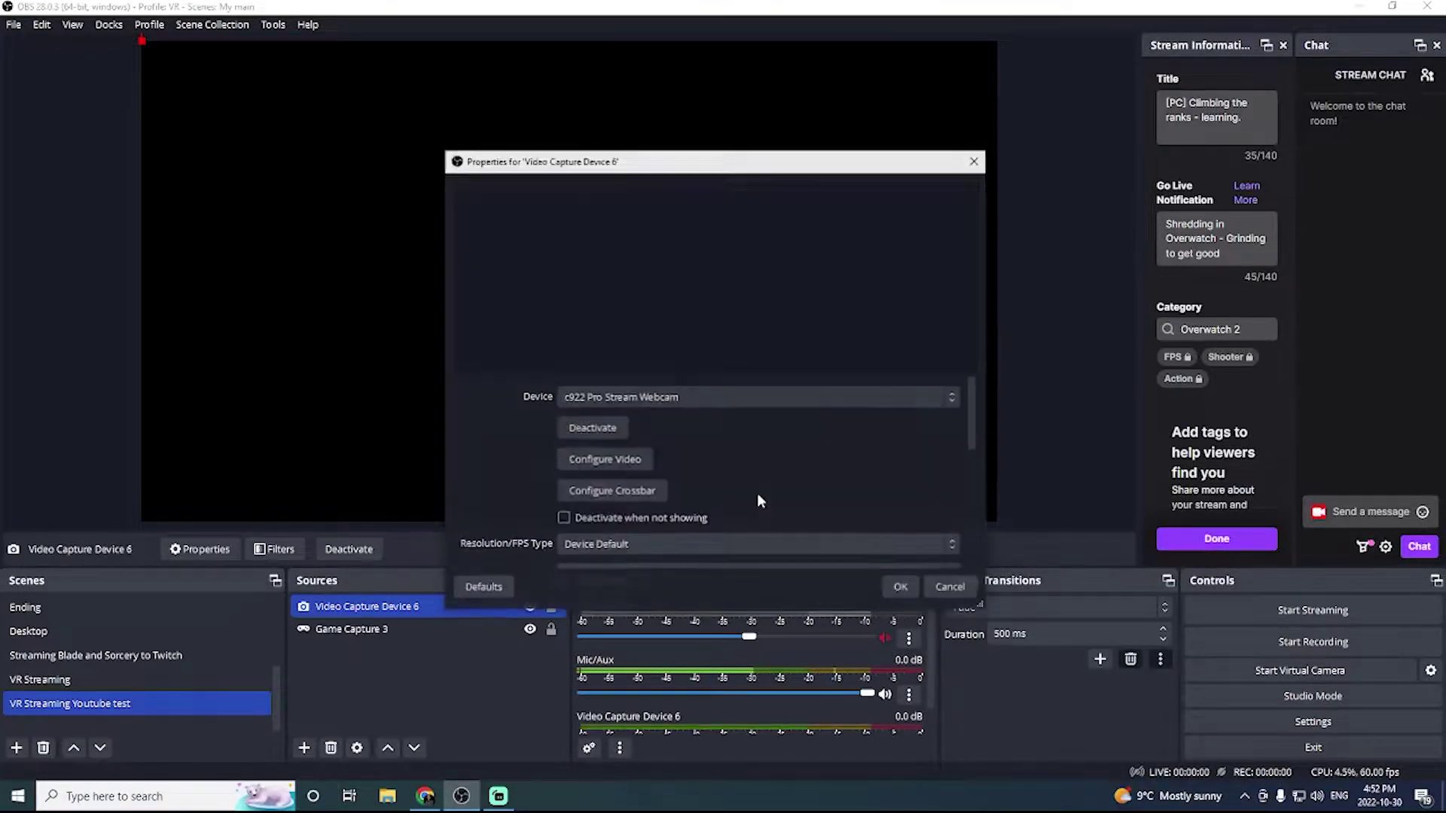
pyautogui.click(724, 398)
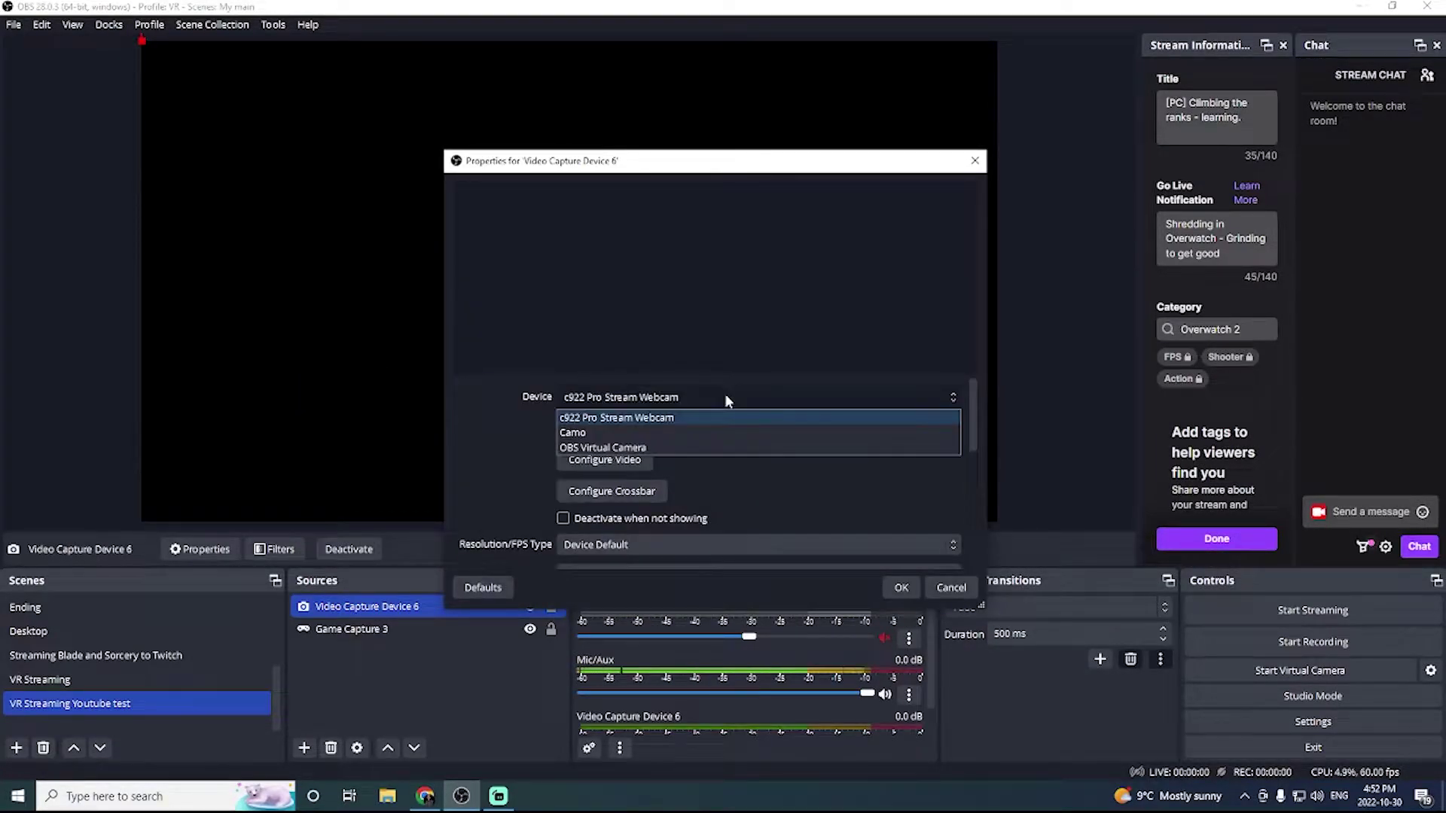
pyautogui.click(708, 435)
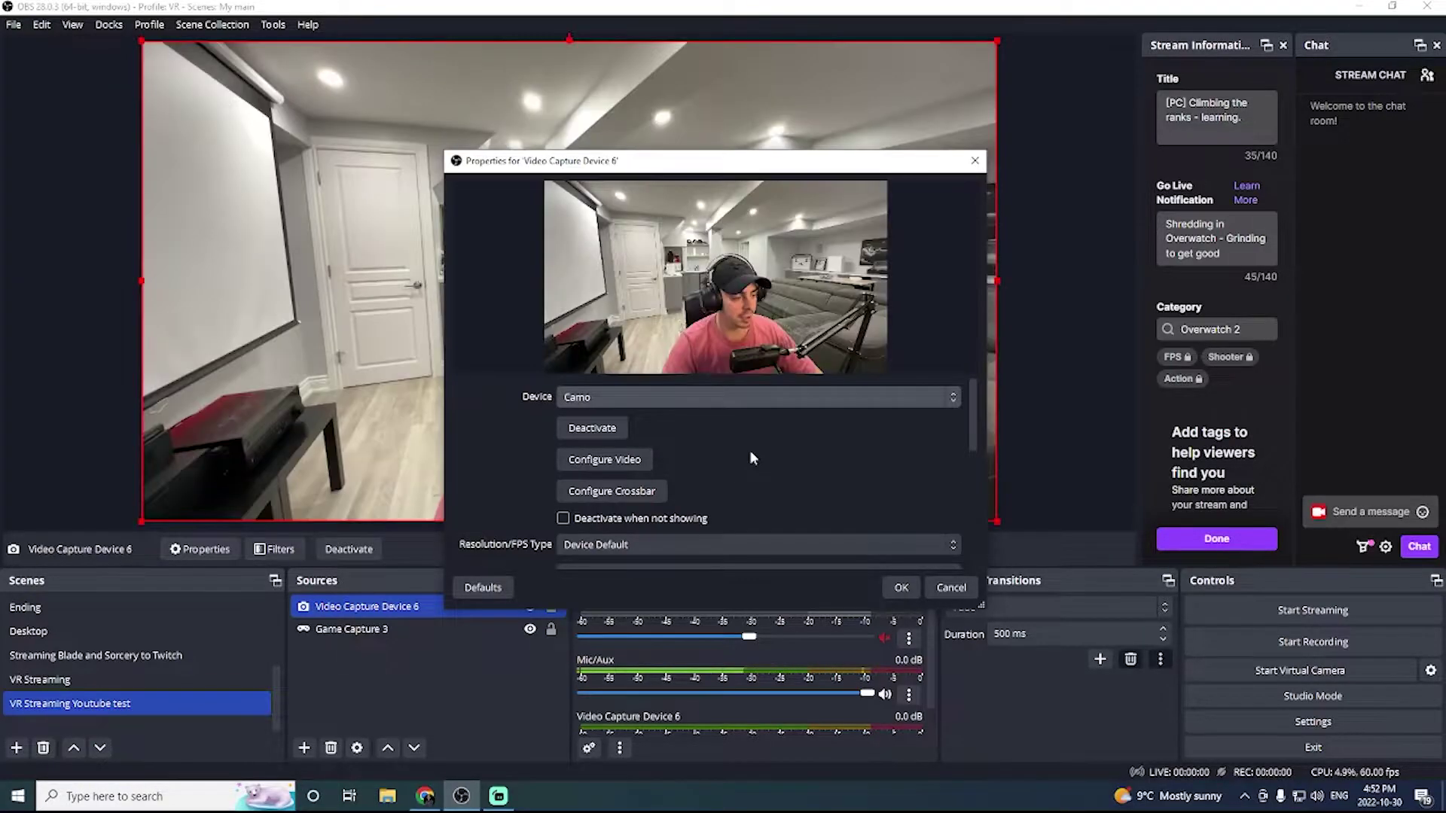
pyautogui.click(903, 587)
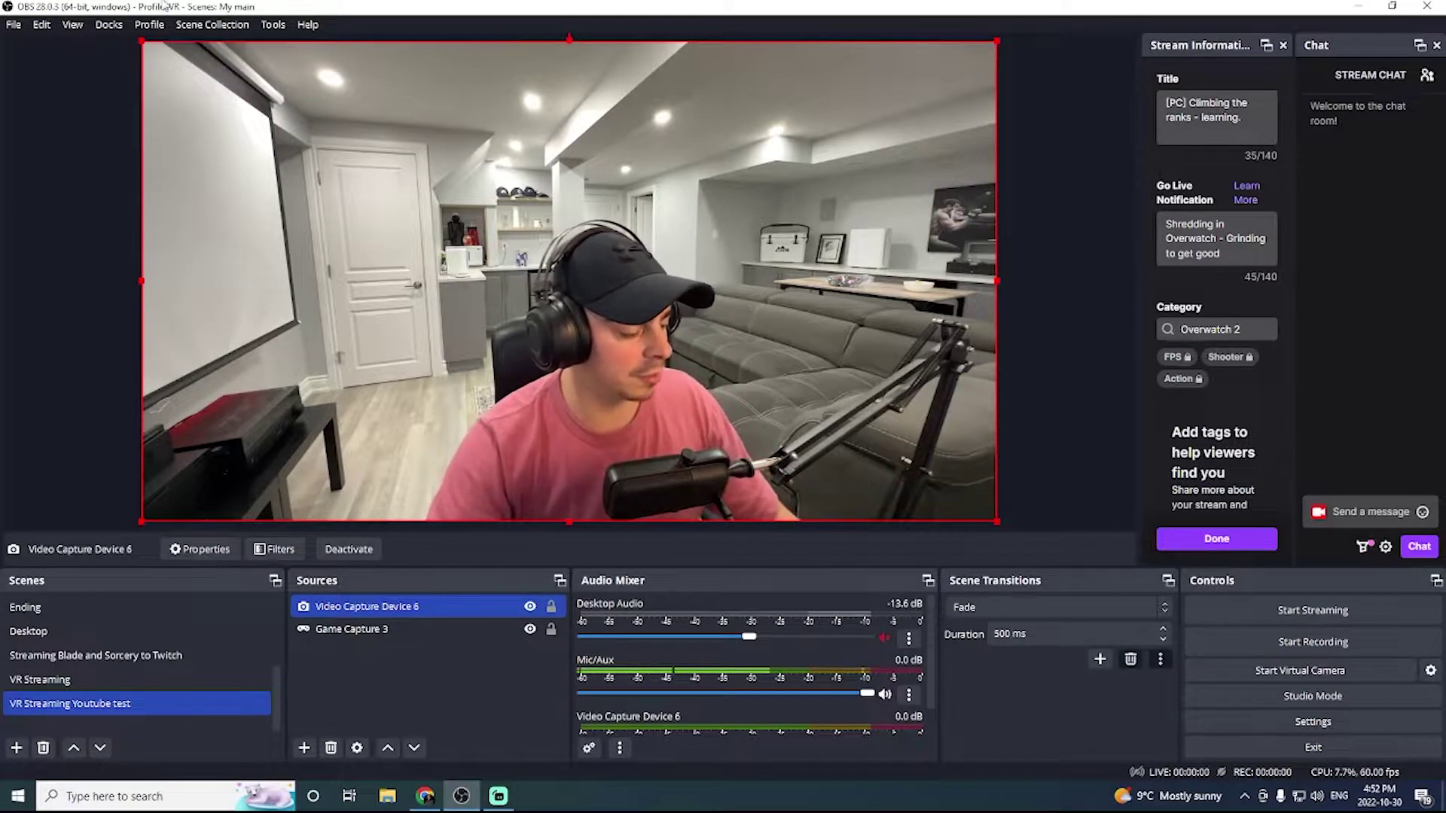
# - Shrink the webcam feed to a small frame on the canvas's left side
pyautogui.moveTo(142, 41); pyautogui.dragTo(300, 350)
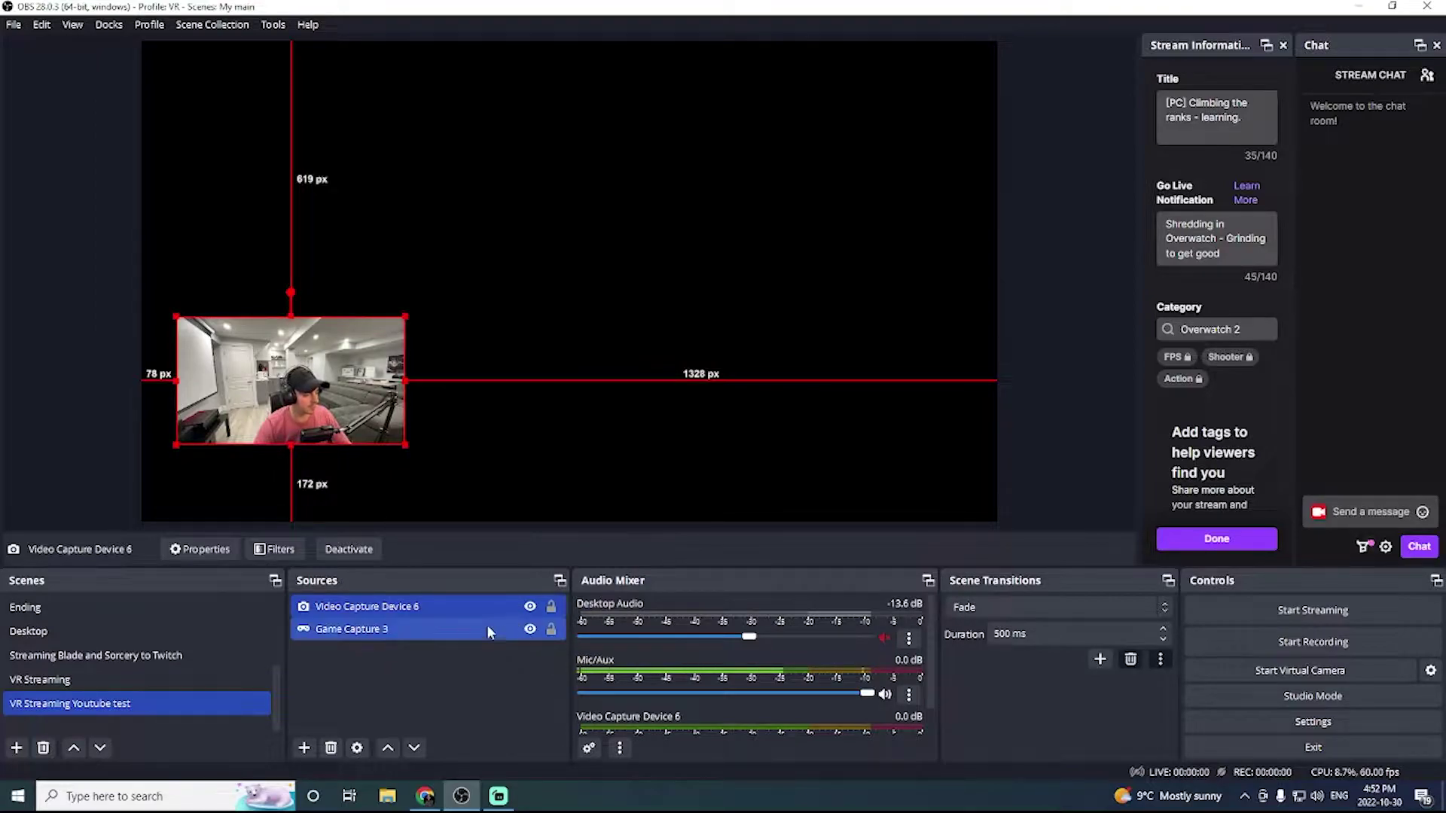
pyautogui.click(64, 250)
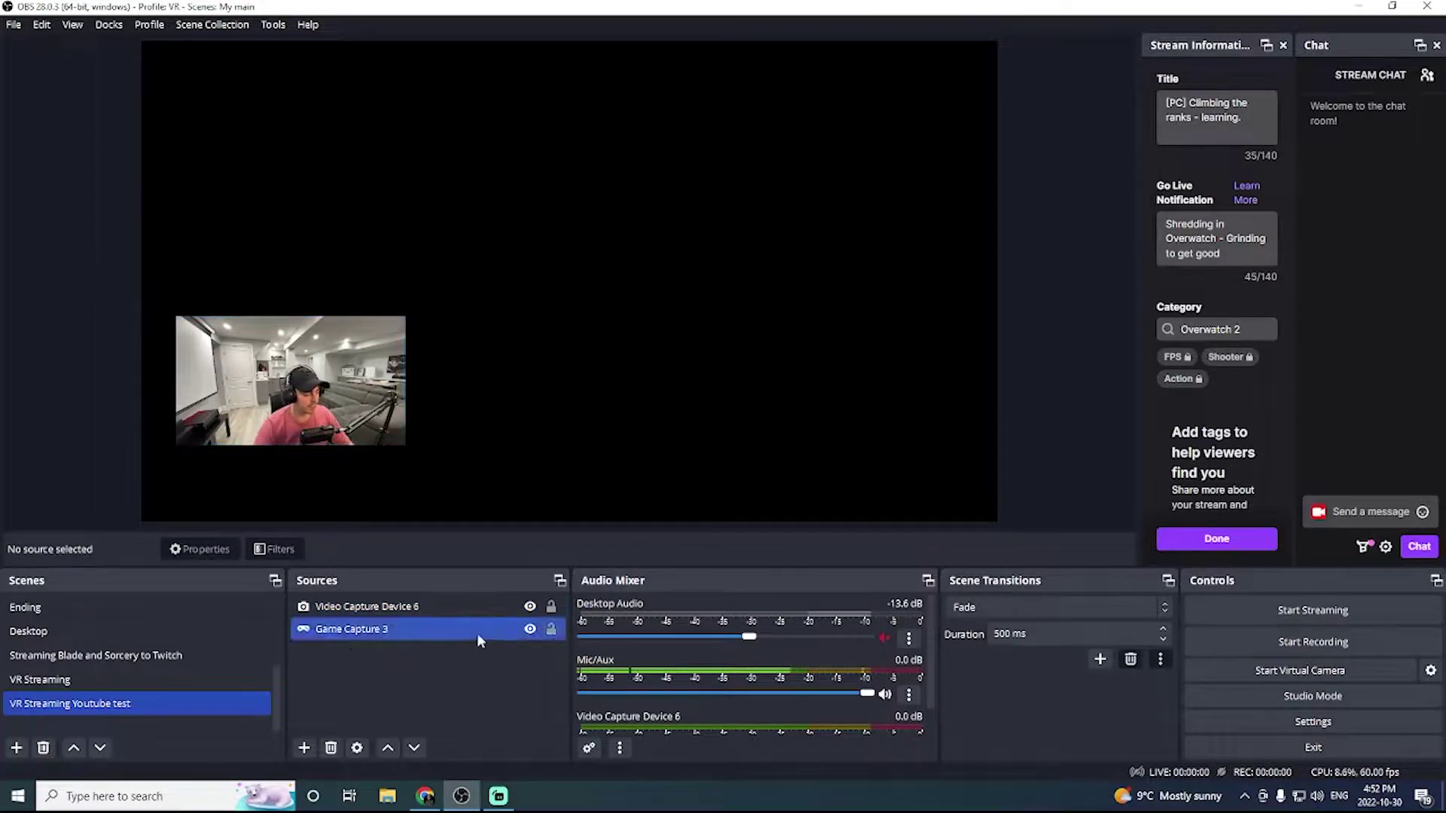
pyautogui.click(304, 748)
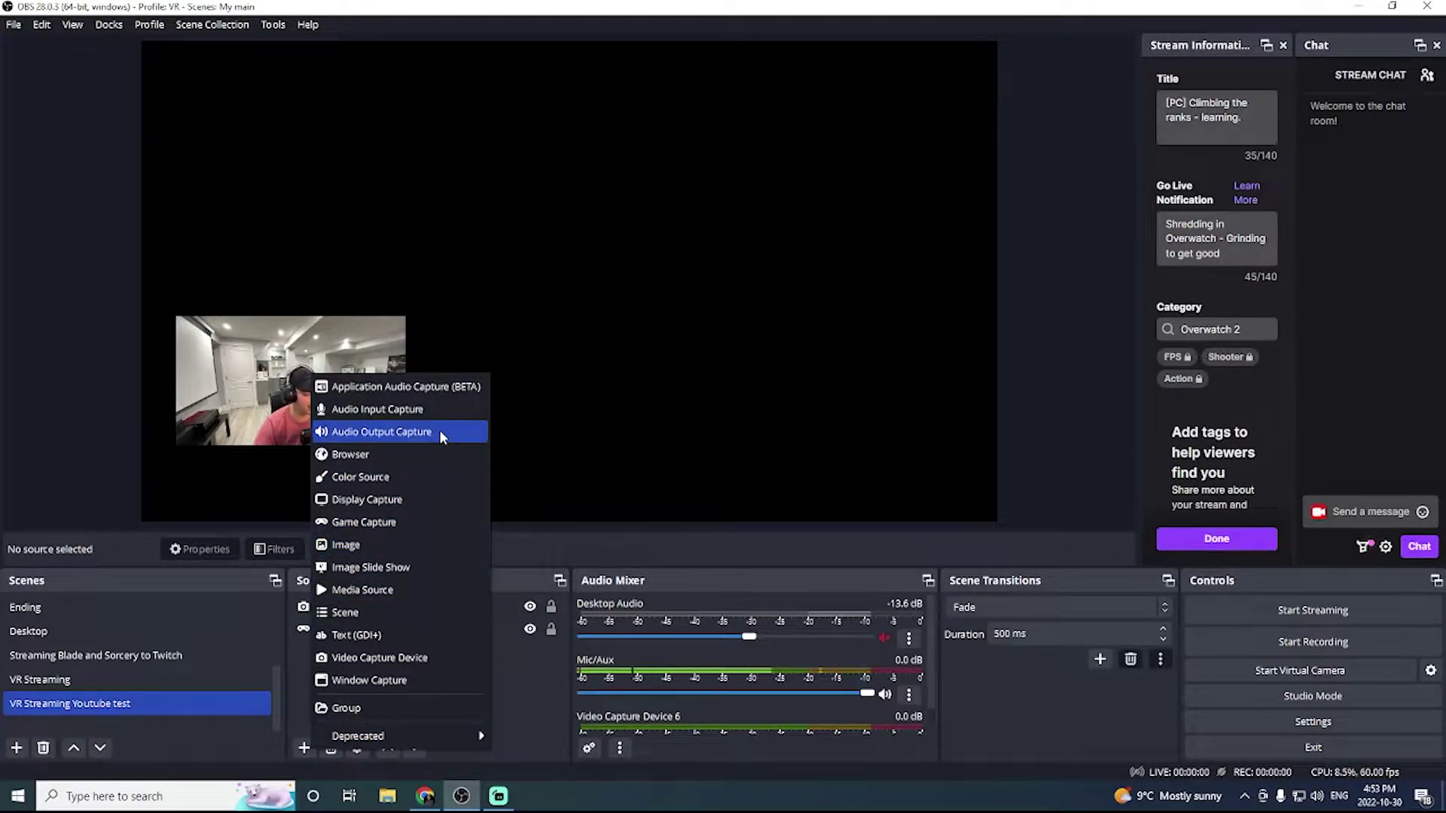
# - Add Audio Input Capture 4 using the Headset Microphone (Oculus Virtual Audio Device)
pyautogui.click(436, 408)
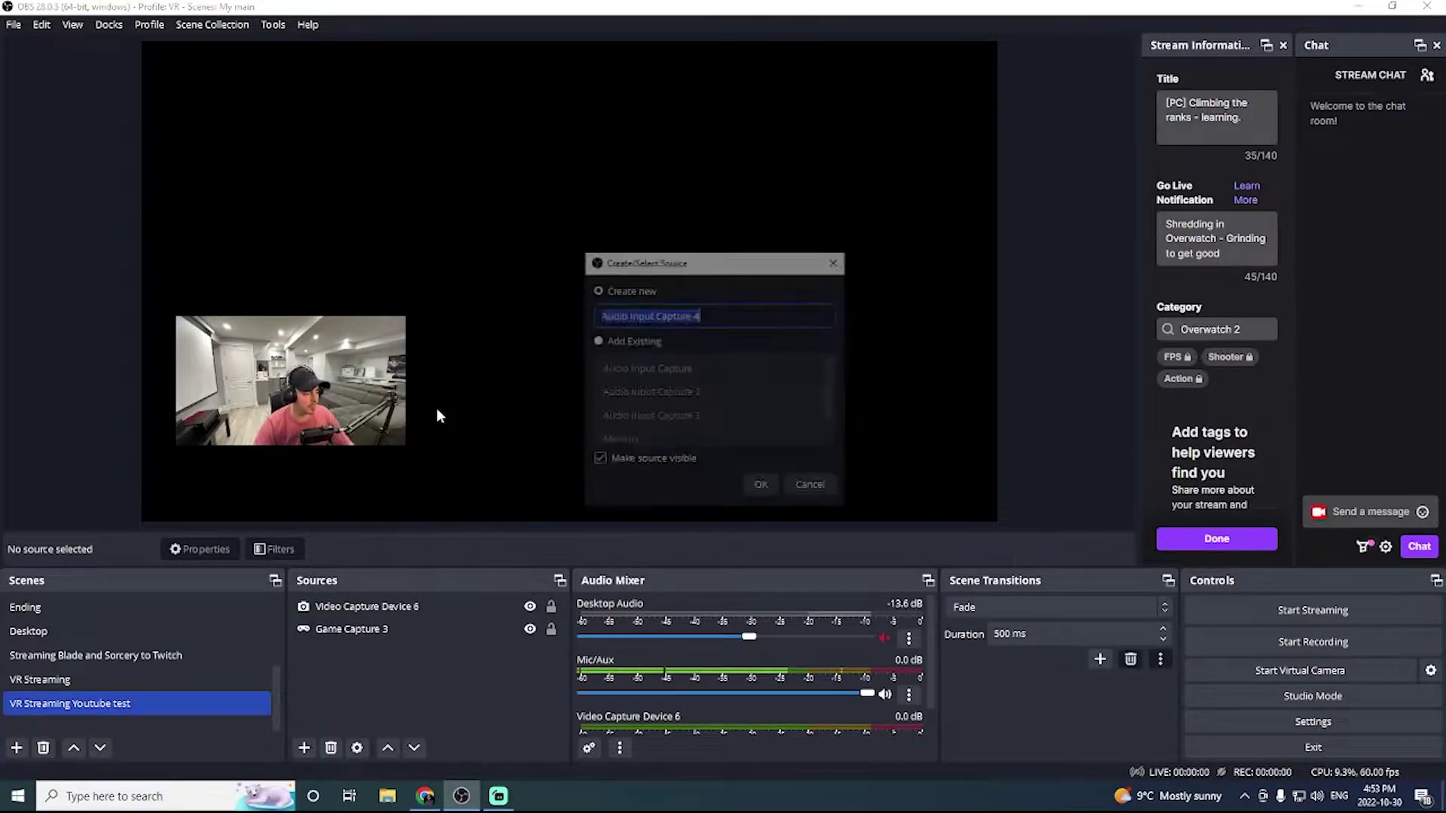
pyautogui.click(763, 488)
pyautogui.click(658, 202)
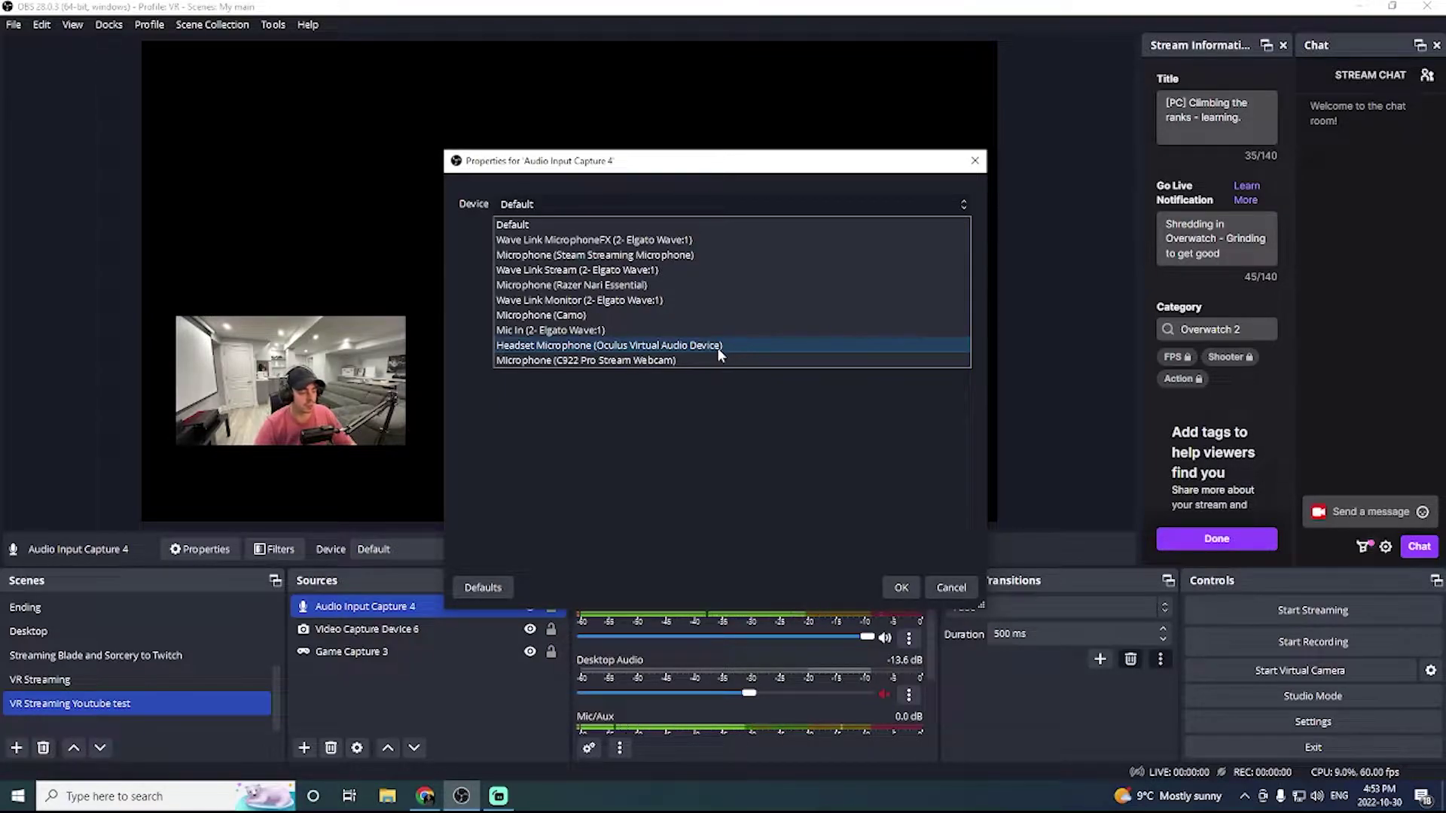
pyautogui.click(589, 345)
pyautogui.click(902, 588)
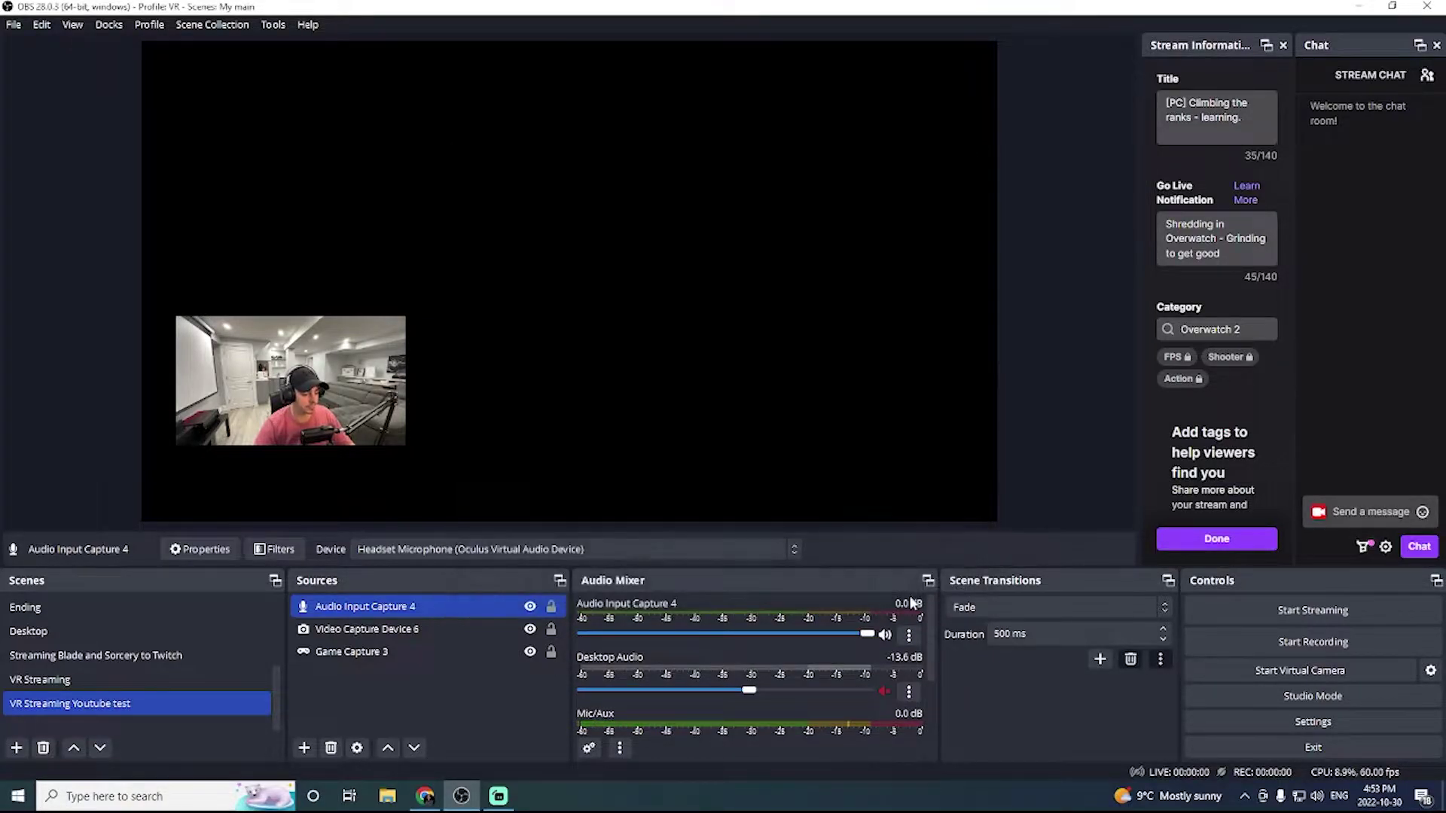
pyautogui.keyDown('shift'); pyautogui.click(377, 628); pyautogui.keyUp('shift')
pyautogui.keyDown('shift'); pyautogui.click(377, 650); pyautogui.keyUp('shift')
pyautogui.keyDown('shift'); pyautogui.click(381, 629); pyautogui.keyUp('shift')
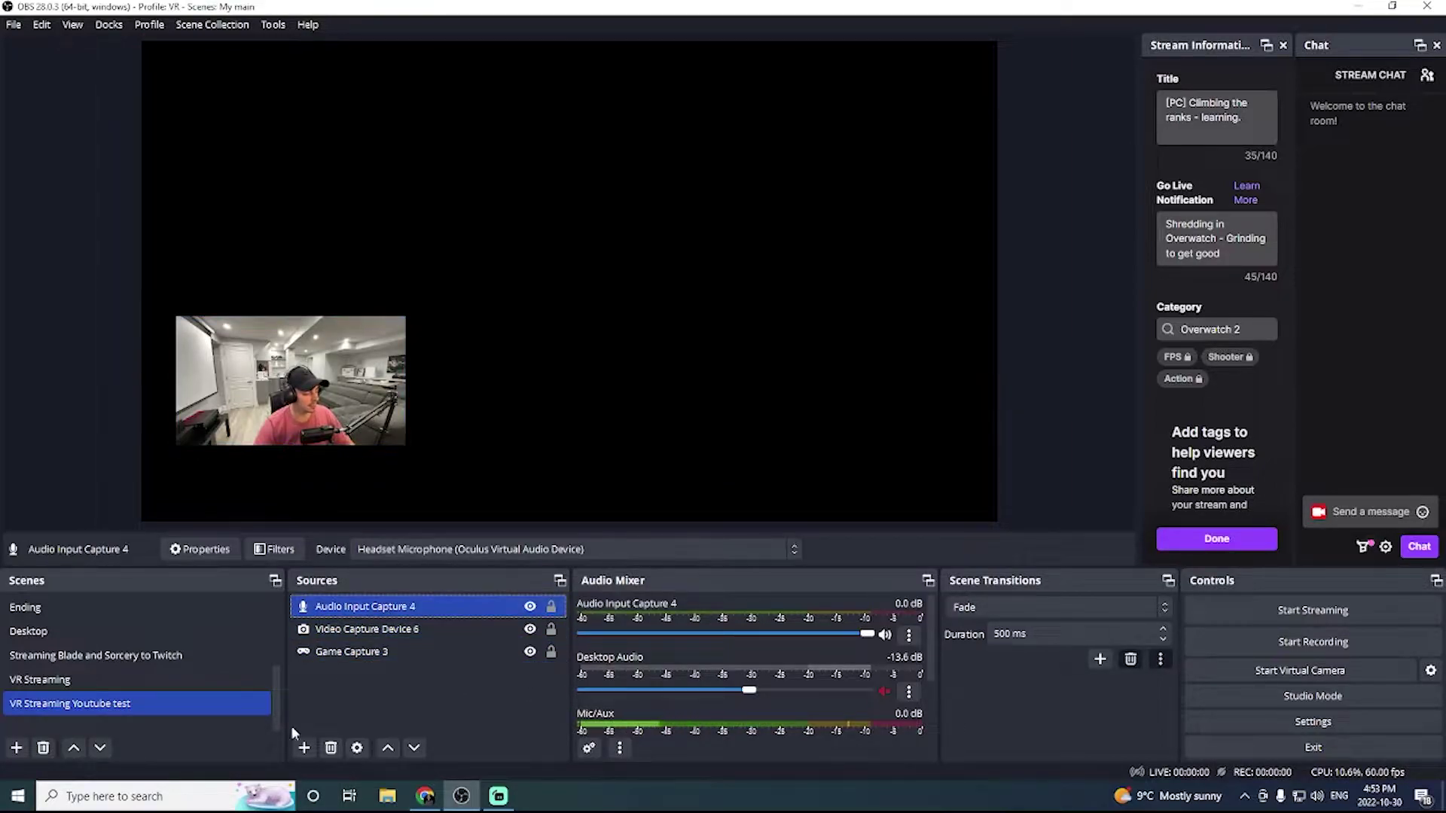
pyautogui.click(304, 748)
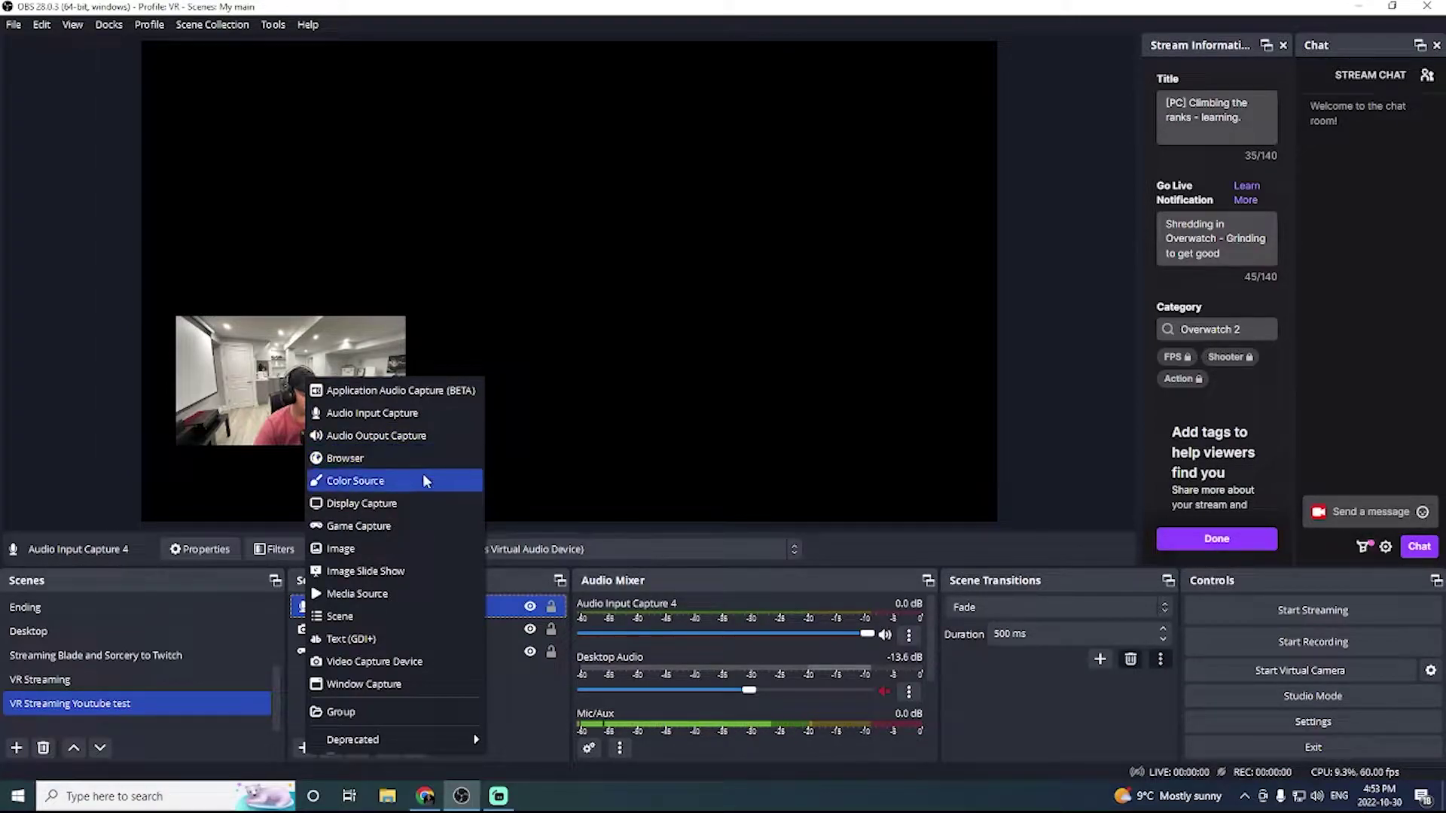
# - Switch to the StreamElements dashboard and expand the Streaming tools sidebar section
pyautogui.press('Escape')
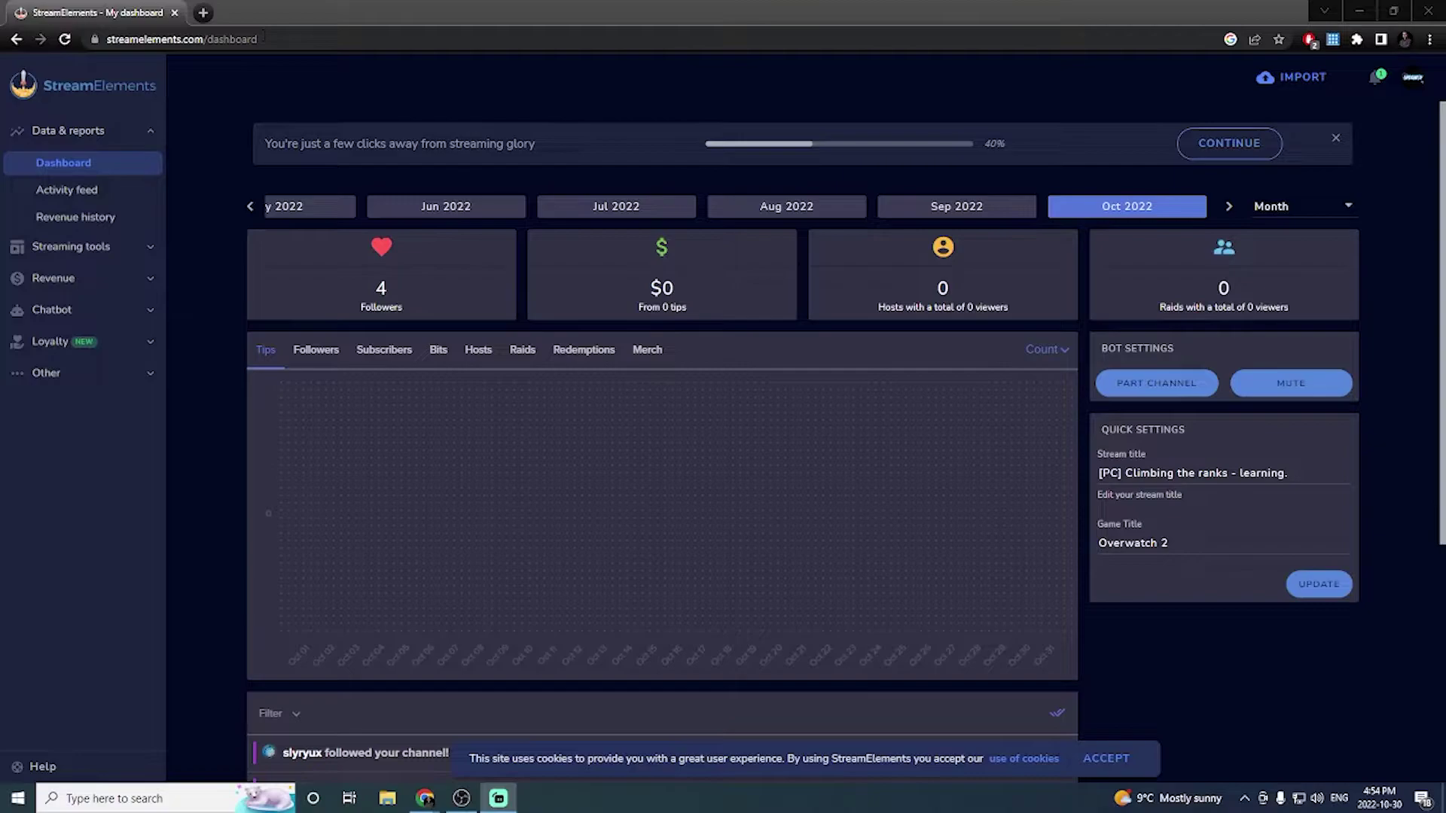
pyautogui.click(1410, 82)
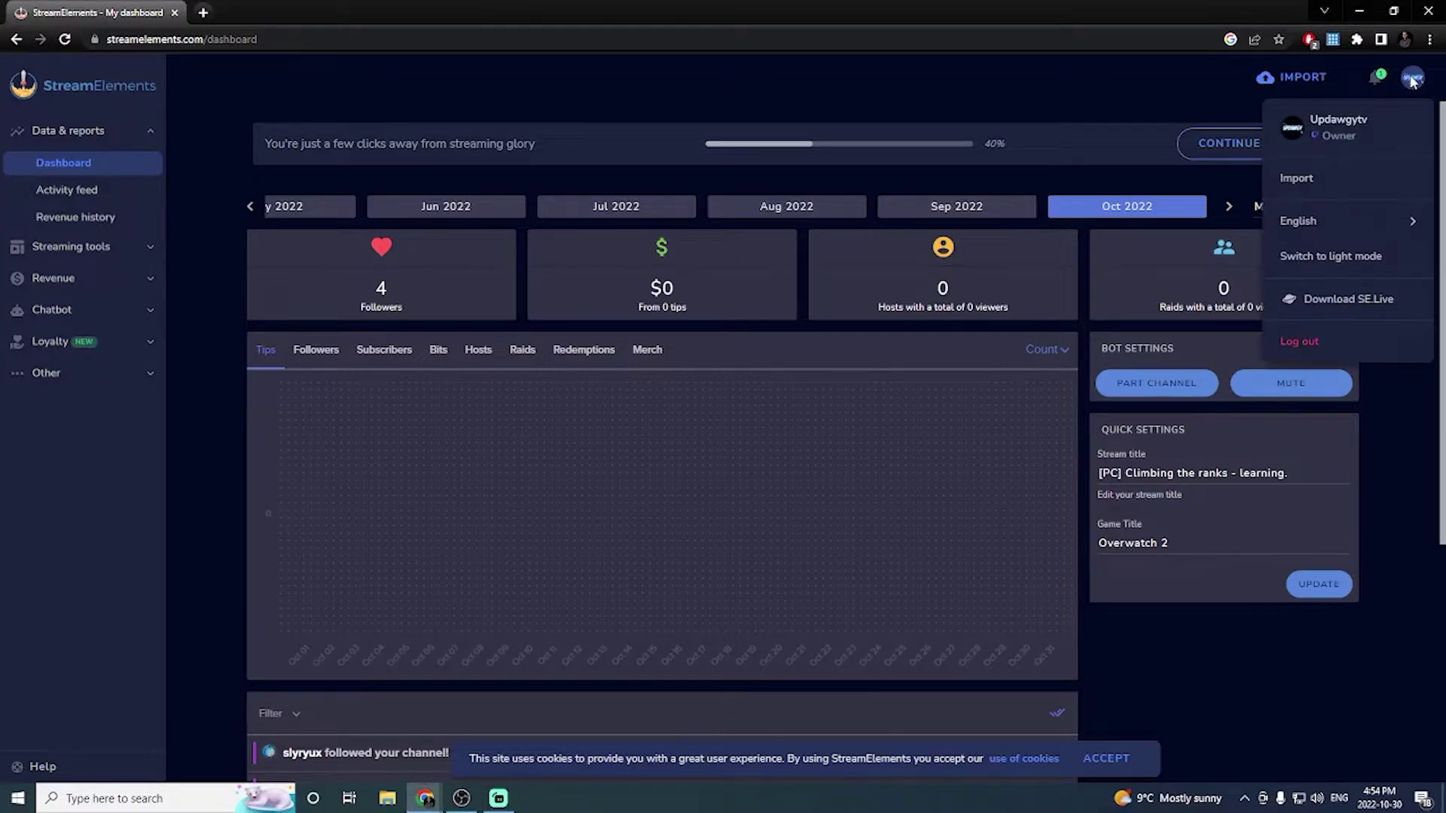
pyautogui.click(1412, 81)
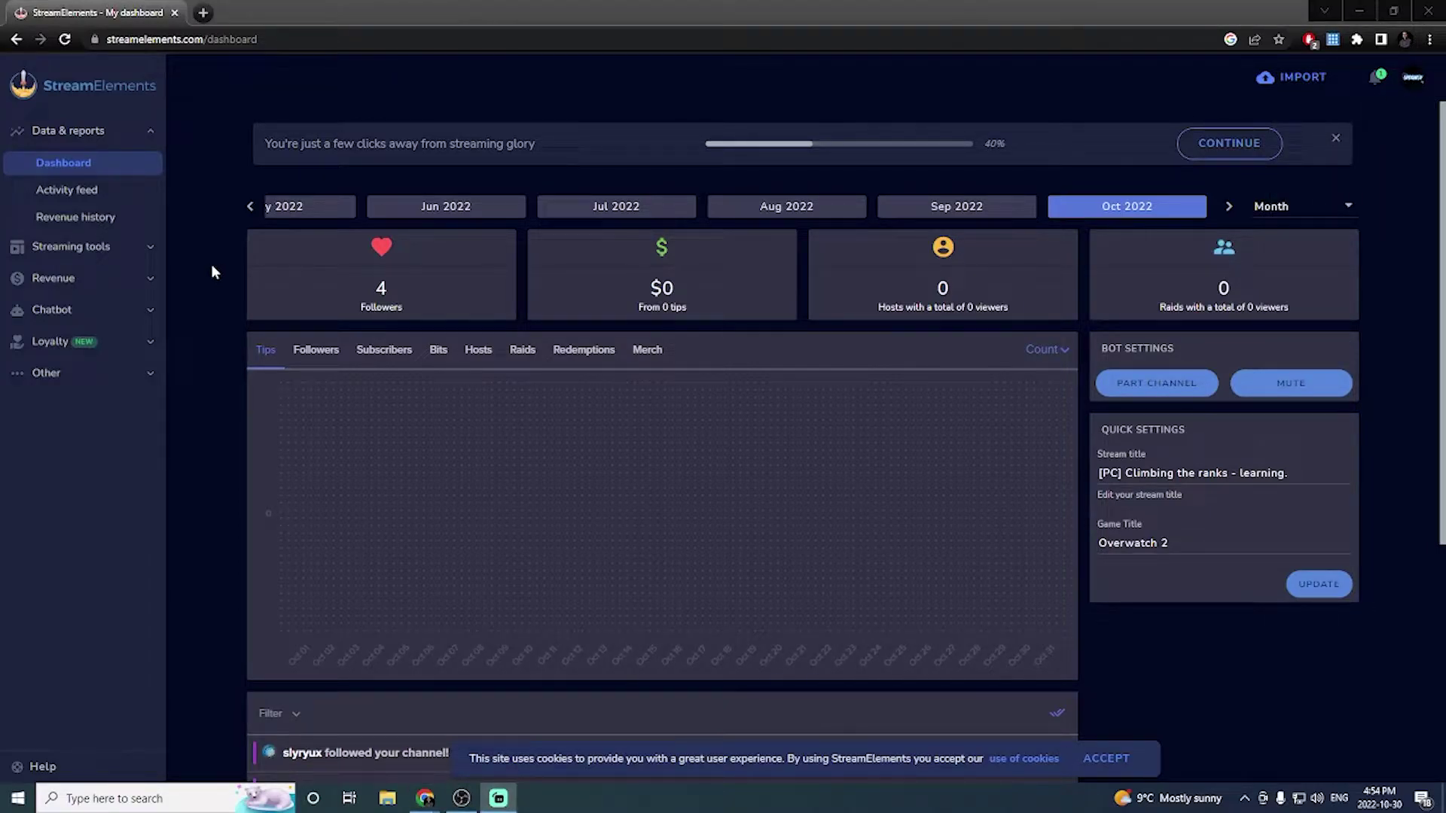
pyautogui.click(151, 249)
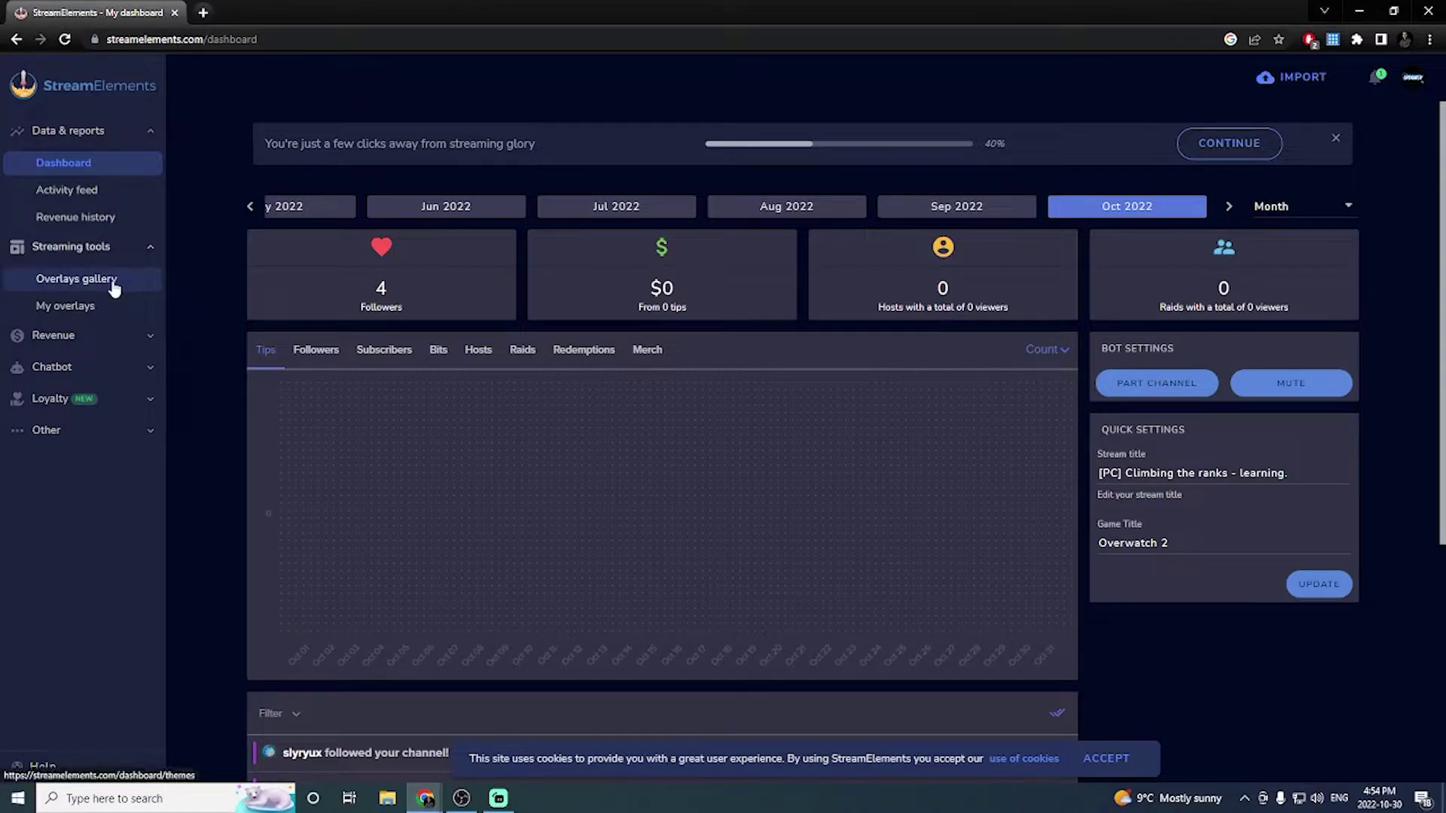
# - Create an overlay set from the Red Flare Super Theme in the gallery and view My Overlays
pyautogui.click(114, 287)
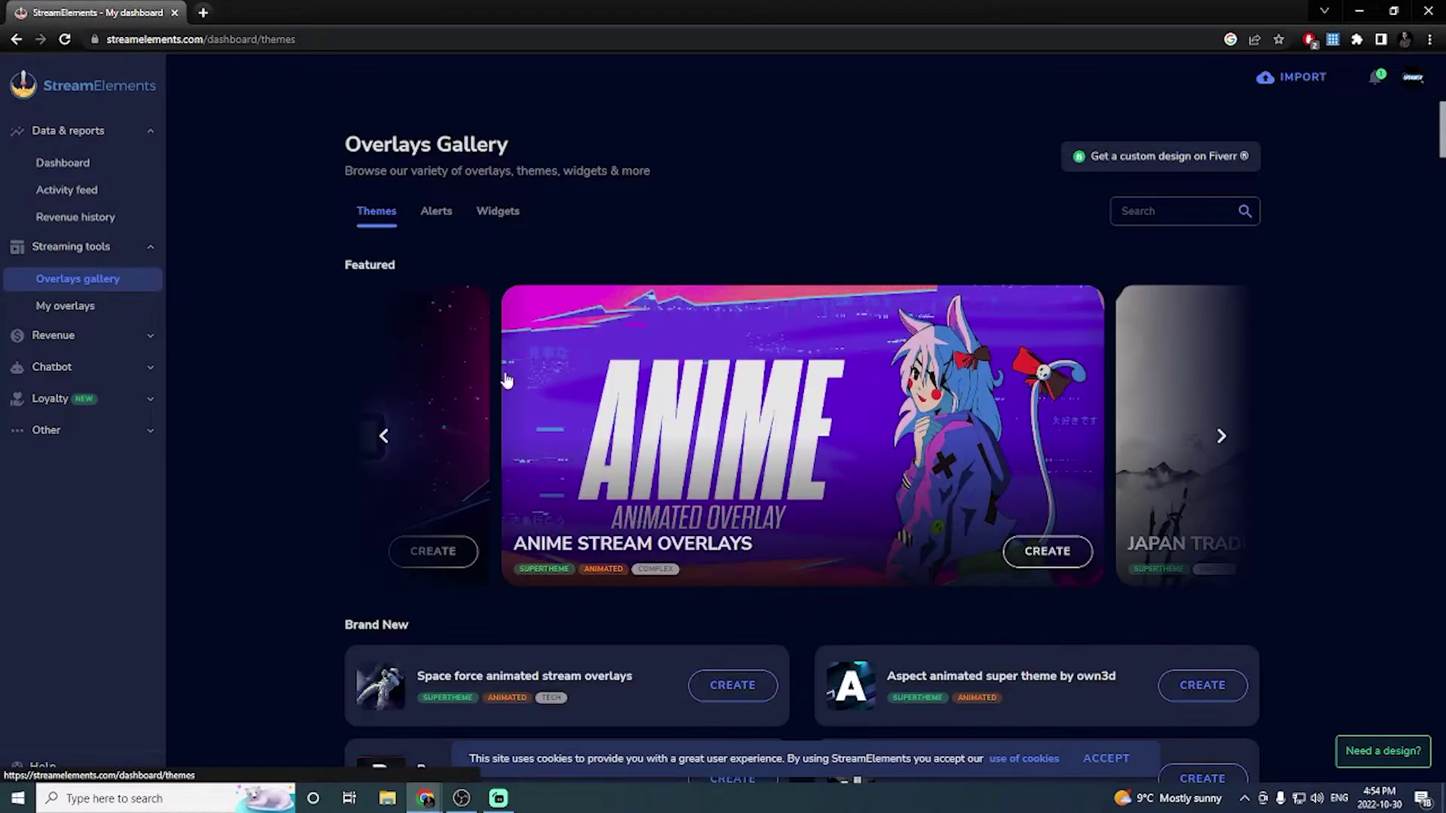
pyautogui.scroll(-2, 552, 358)
pyautogui.scroll(-3, 552, 358)
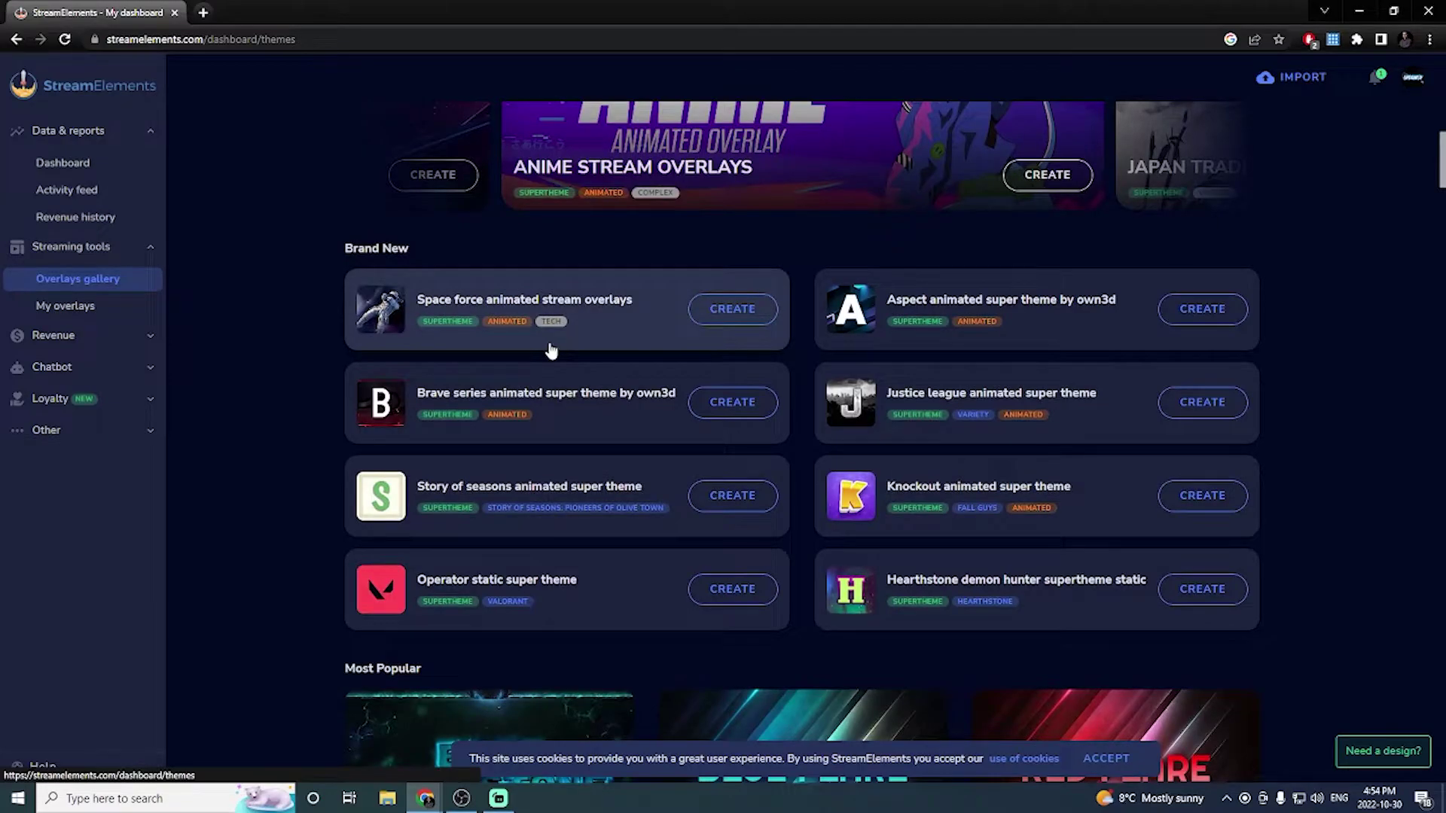
pyautogui.scroll(-7, 552, 350)
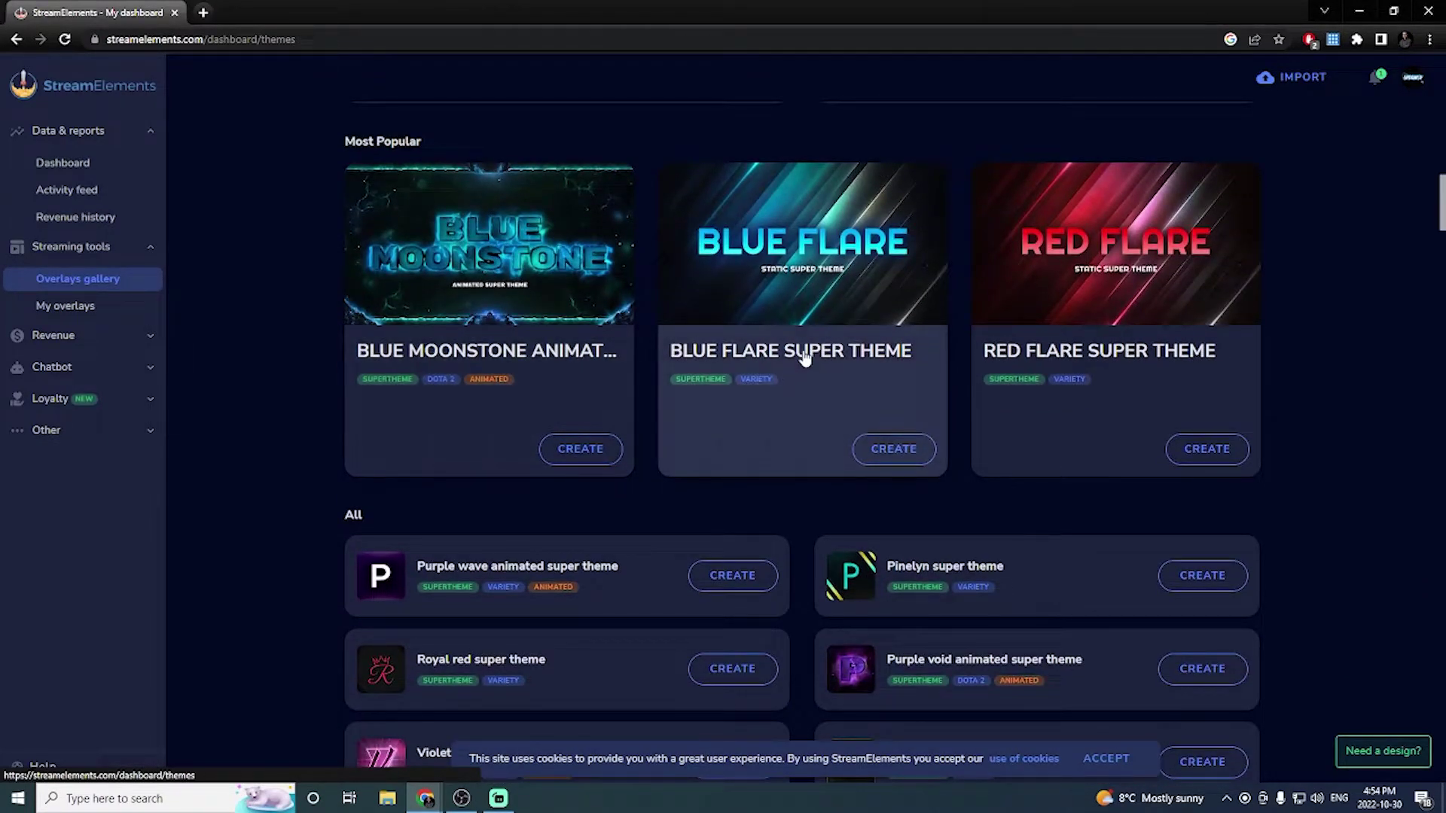
pyautogui.click(1210, 453)
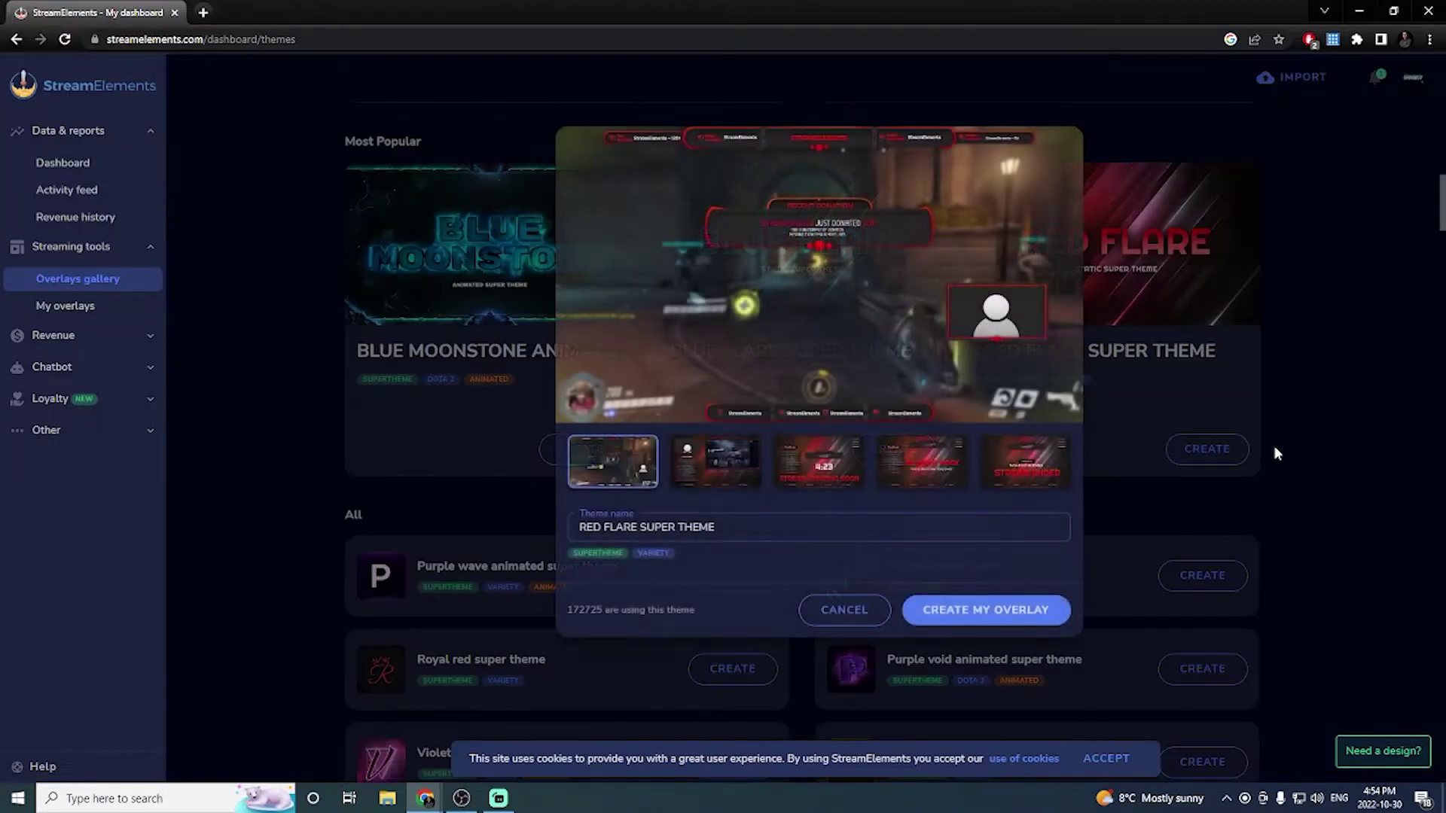
pyautogui.click(1032, 603)
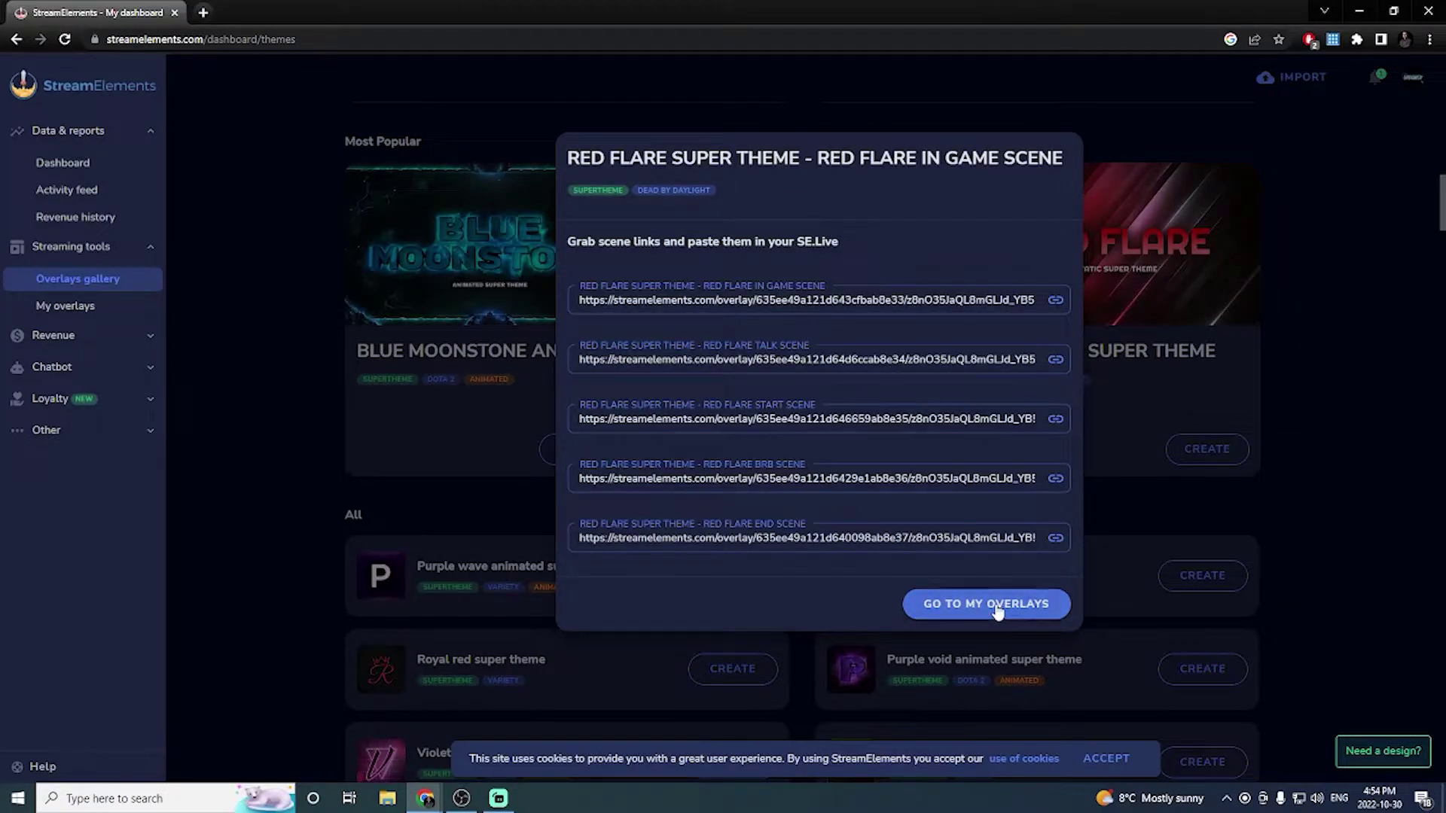
pyautogui.click(998, 607)
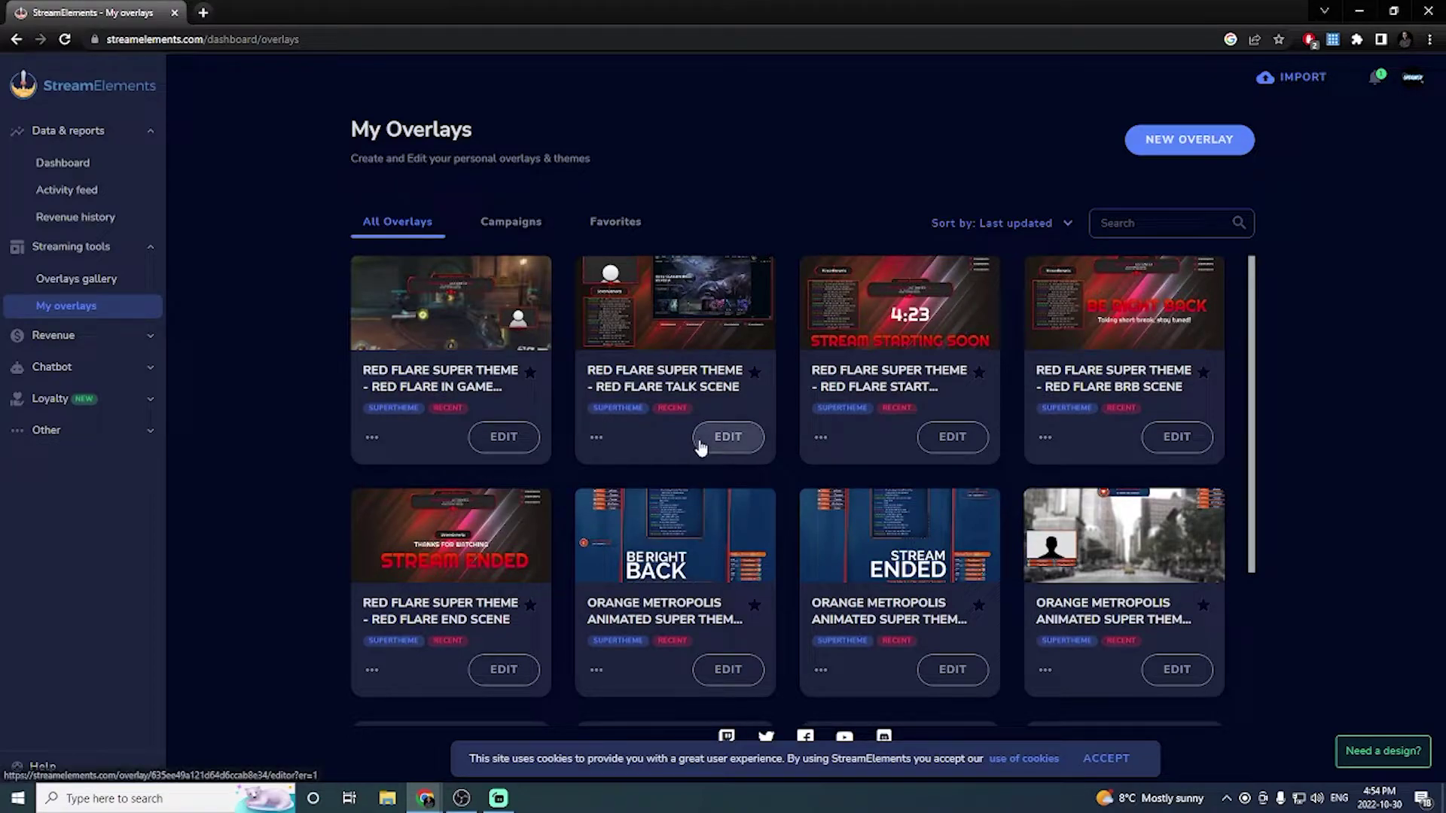
# - Browse My Overlays and pick the Red Flare In Game scene over the Talk scene
pyautogui.scroll(-1, 700, 448)
pyautogui.scroll(1, 446, 486)
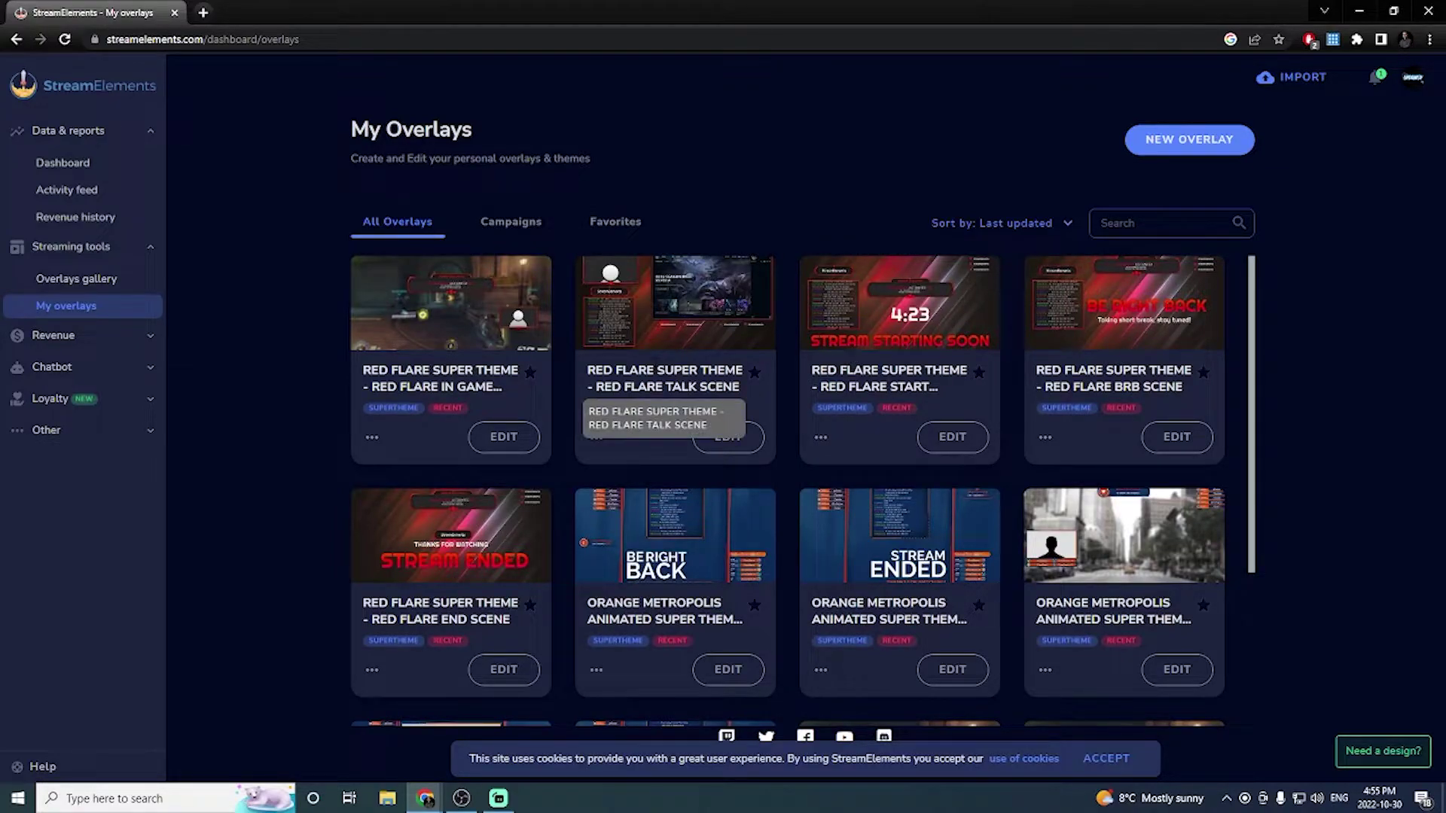
pyautogui.moveTo(613, 370); pyautogui.dragTo(740, 387)
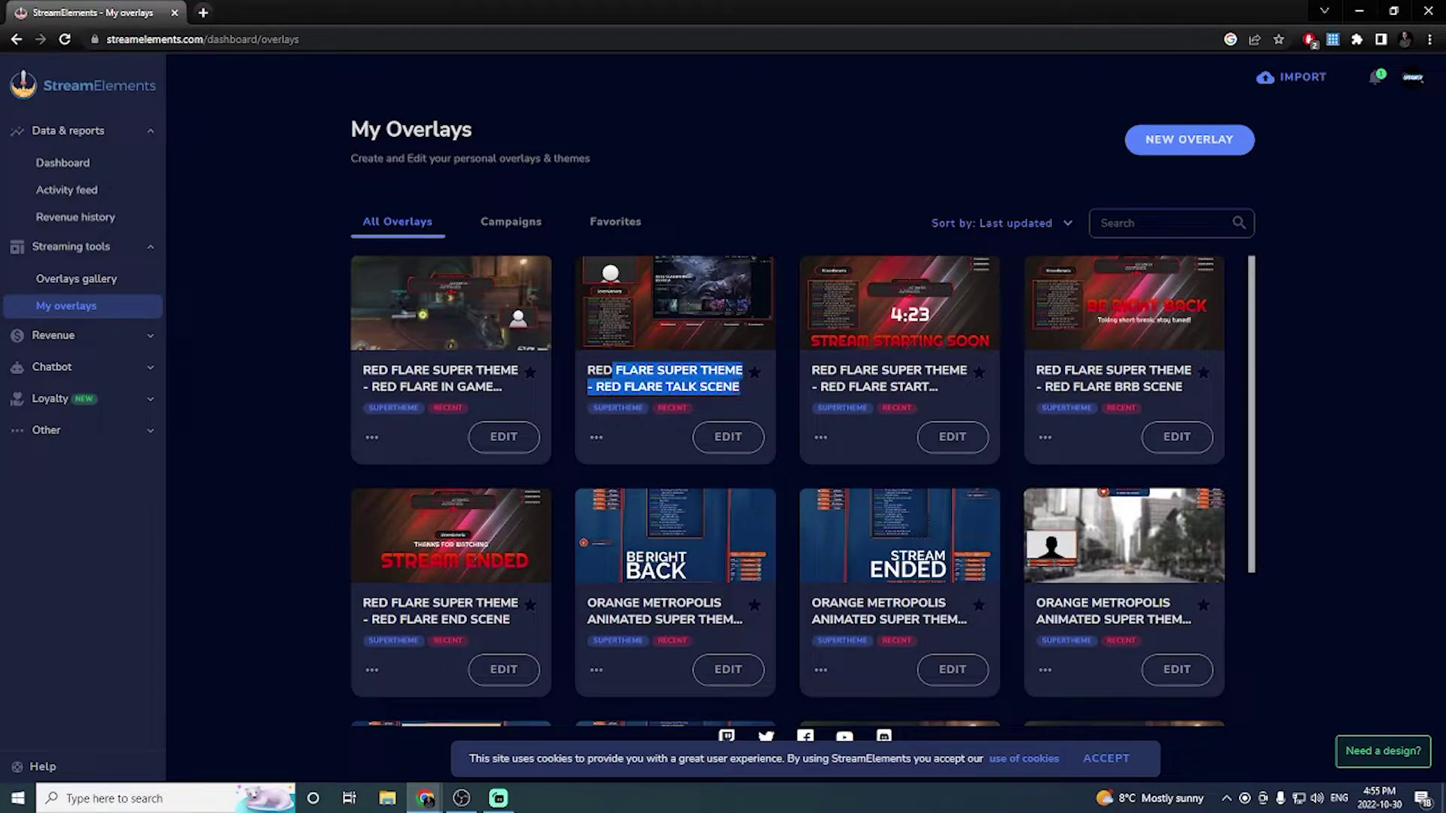
pyautogui.moveTo(360, 372); pyautogui.dragTo(503, 391)
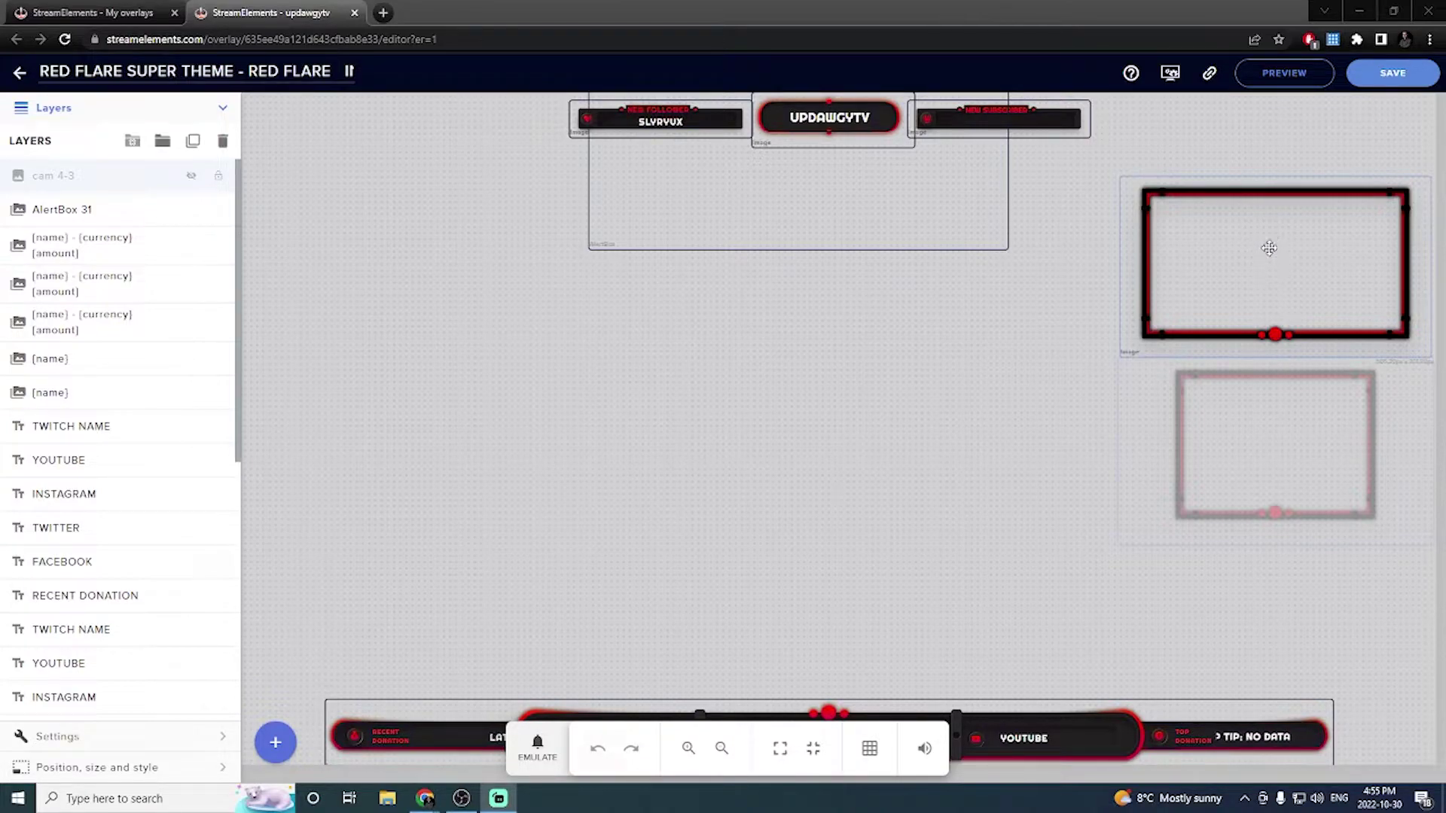
# - Move the red cam frame to the canvas's left side and fit the overlay in view
pyautogui.moveTo(1269, 237); pyautogui.dragTo(404, 535)
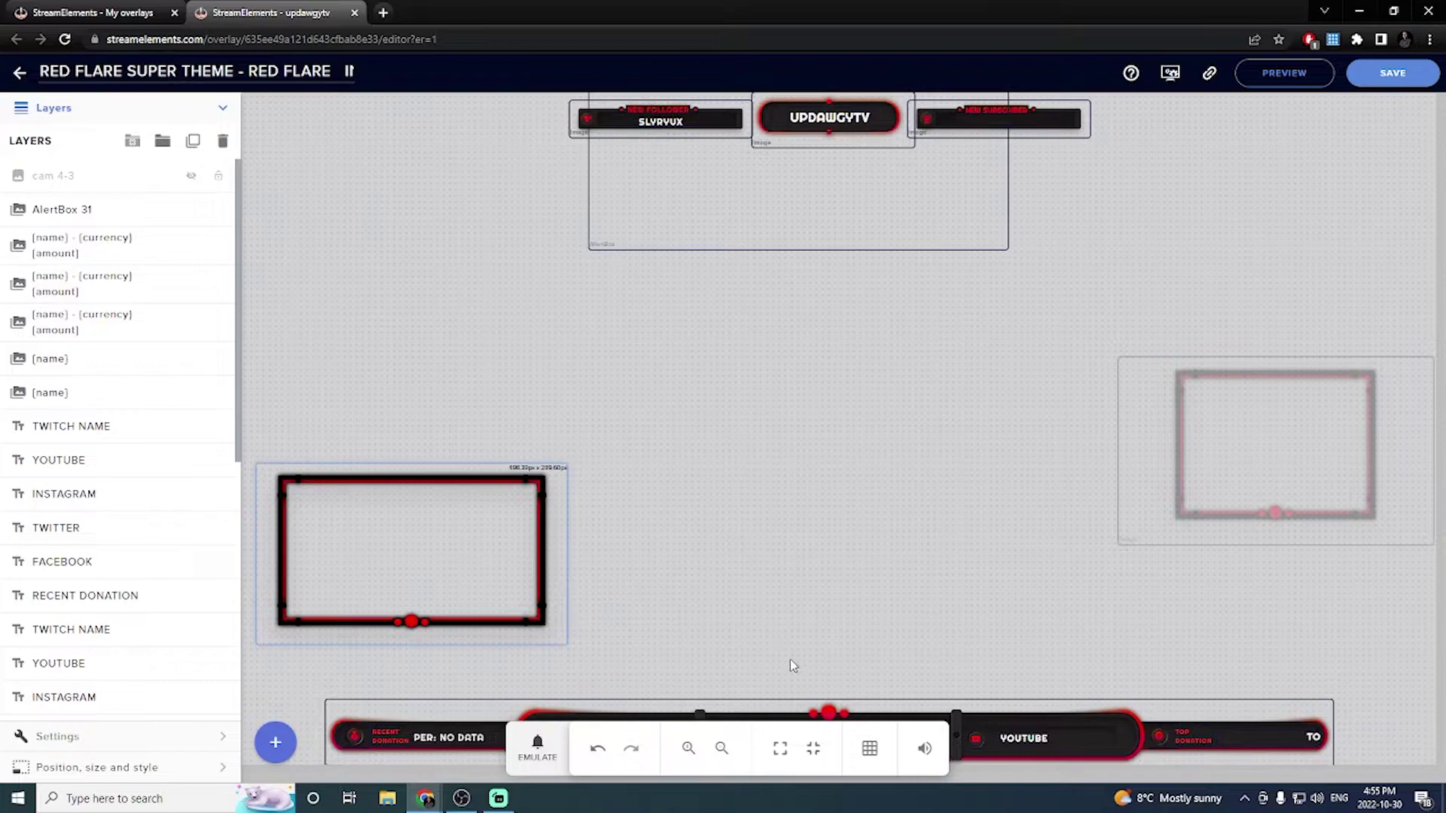
pyautogui.click(780, 750)
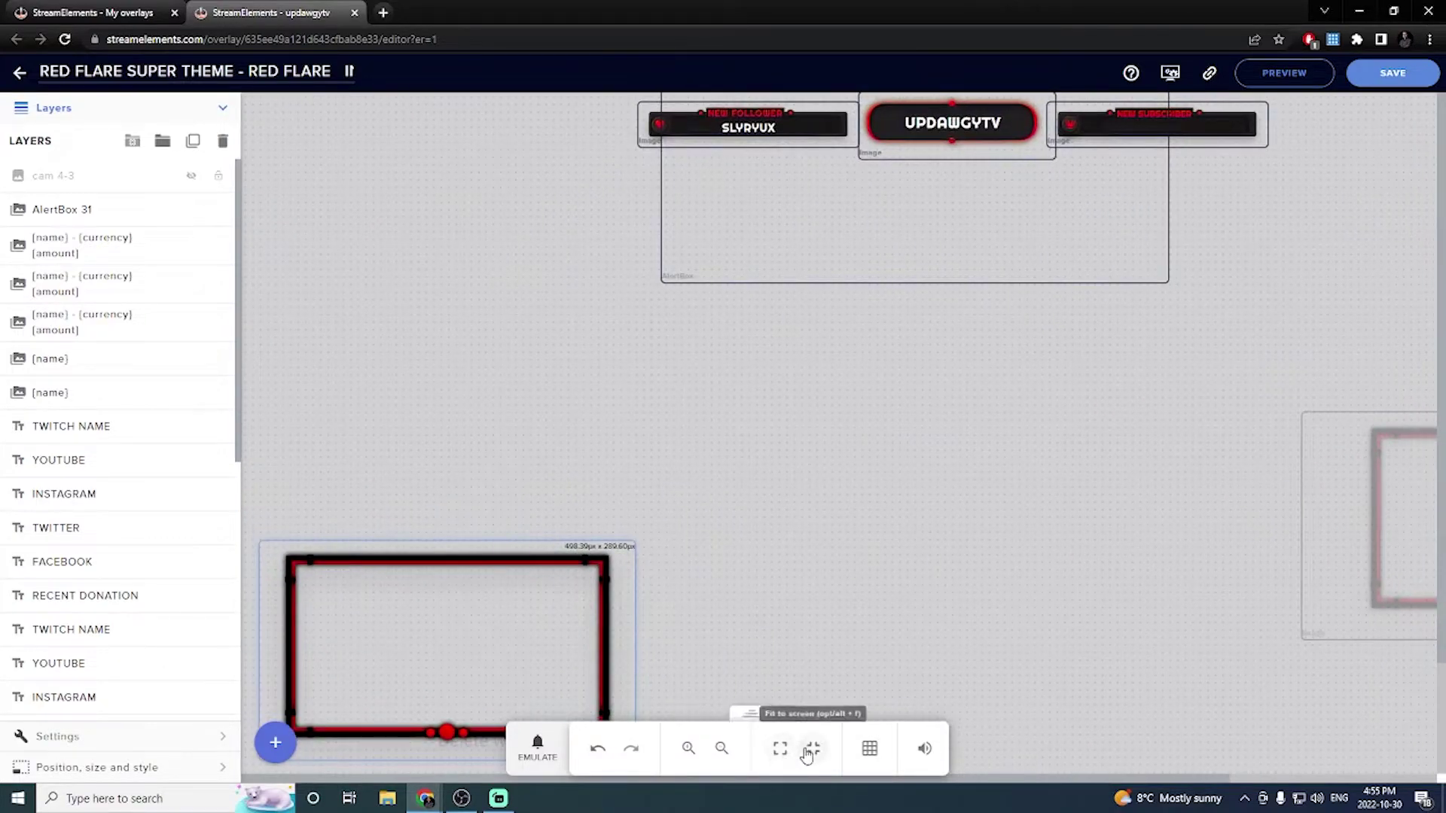
pyautogui.click(809, 750)
pyautogui.click(694, 748)
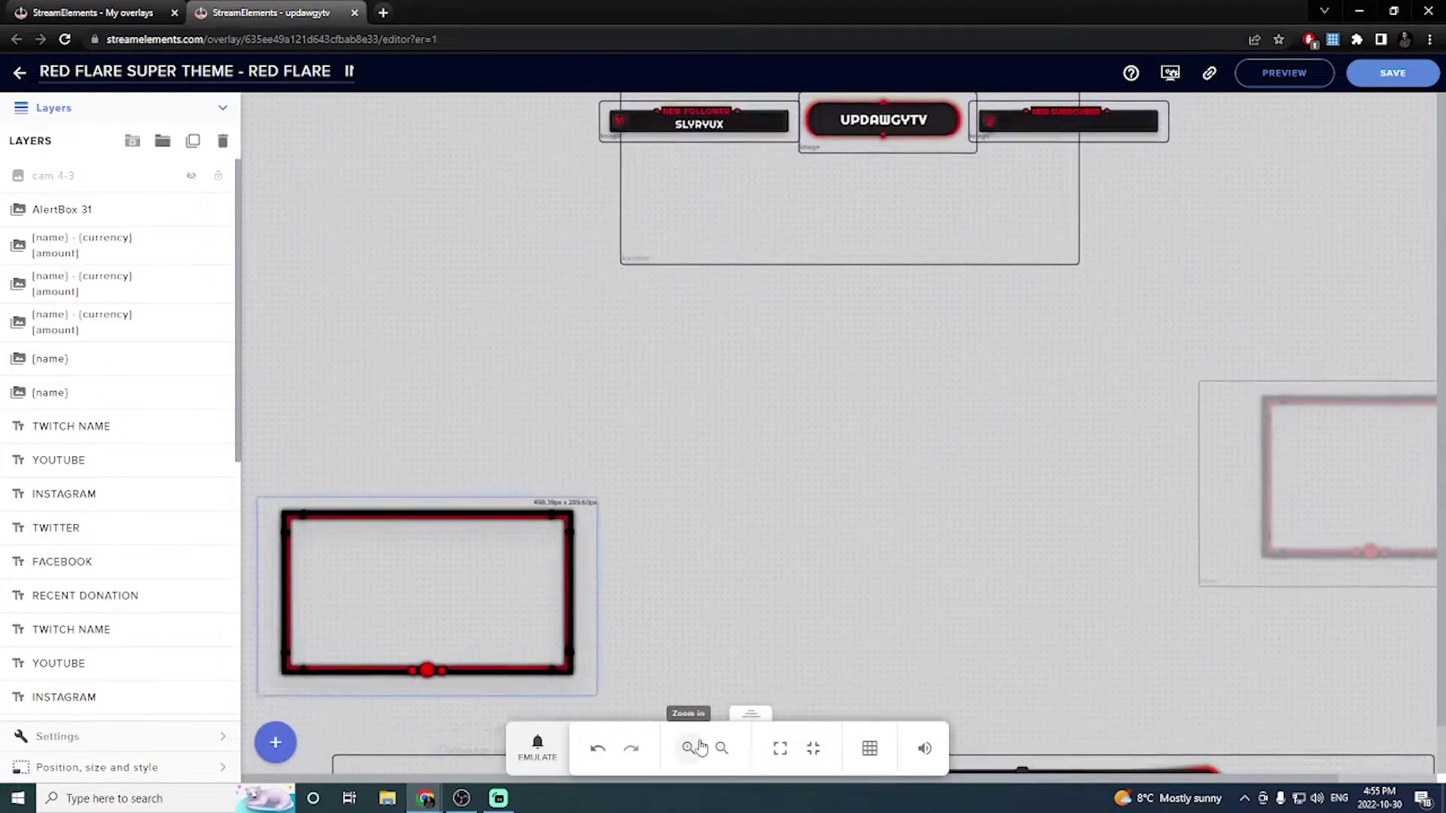
pyautogui.scroll(-1, 784, 597)
pyautogui.scroll(1, 798, 644)
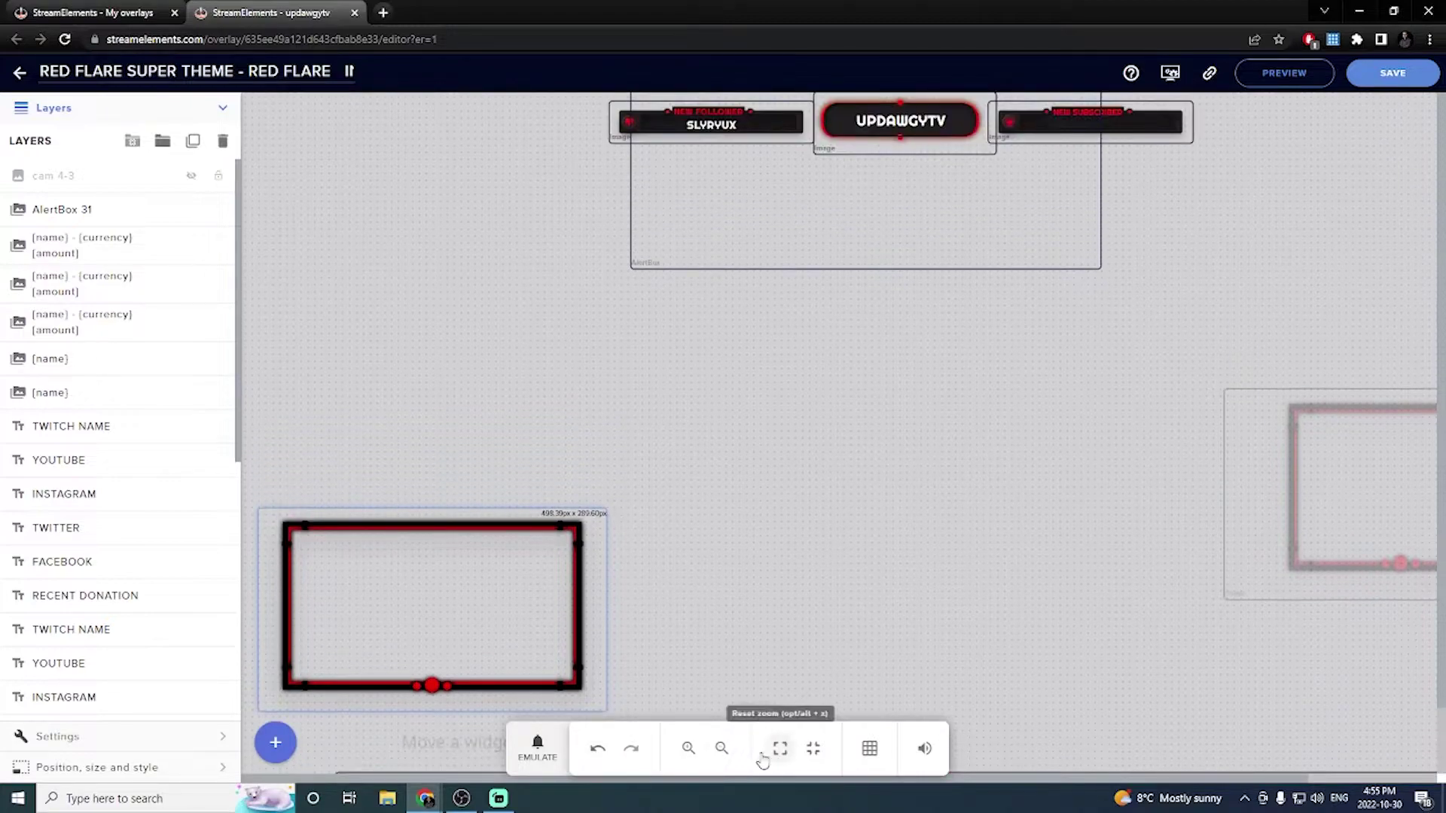
pyautogui.click(721, 748)
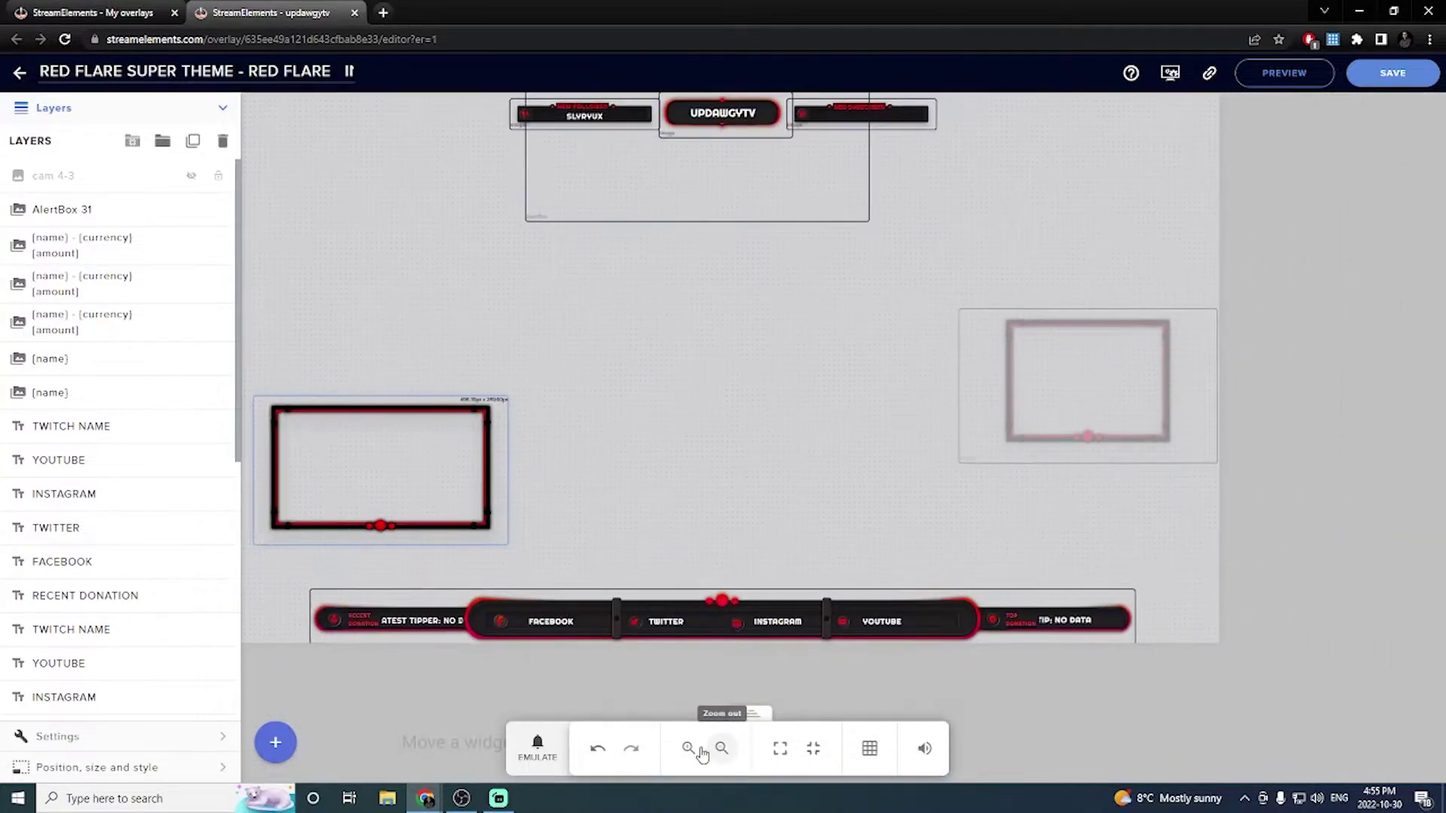
pyautogui.click(697, 749)
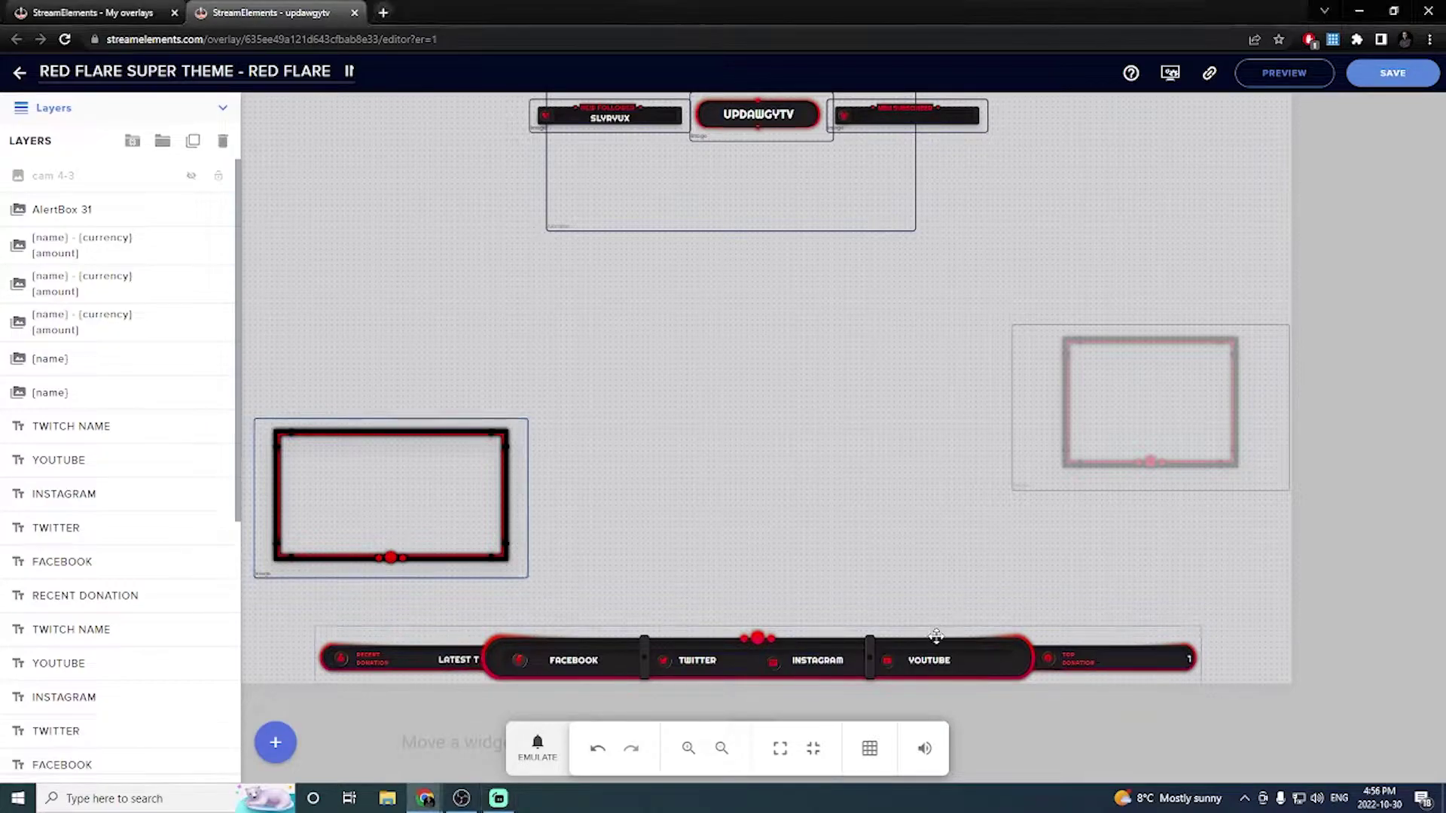
# - Delete the bottom social bar, Facebook icon and text, recent donation widgets and red circle
pyautogui.press('Delete')
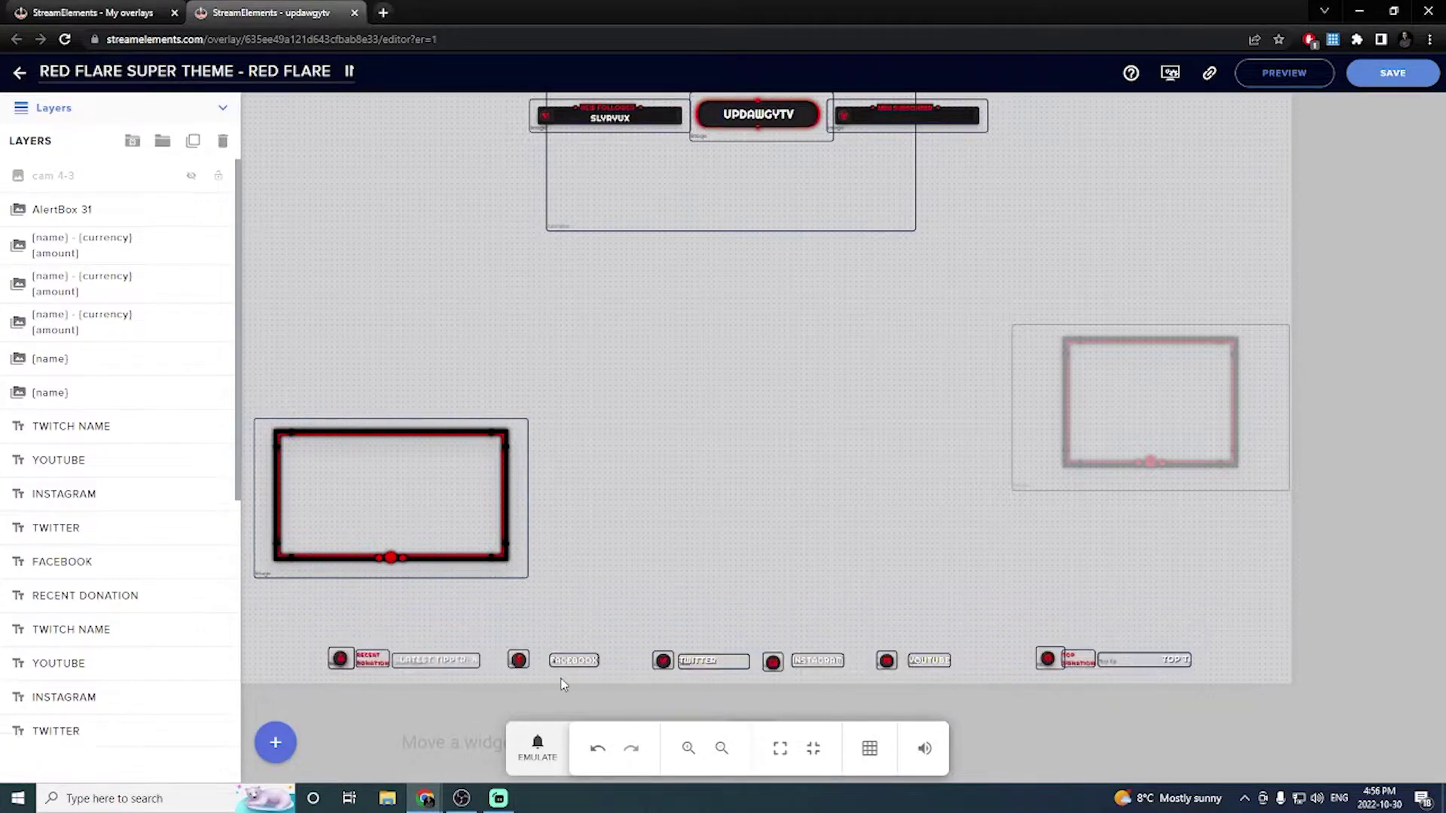
pyautogui.click(573, 661)
pyautogui.press('Delete')
pyautogui.click(519, 661)
pyautogui.press('Delete')
pyautogui.click(412, 660)
pyautogui.press('Delete')
pyautogui.click(372, 659)
pyautogui.press('Delete')
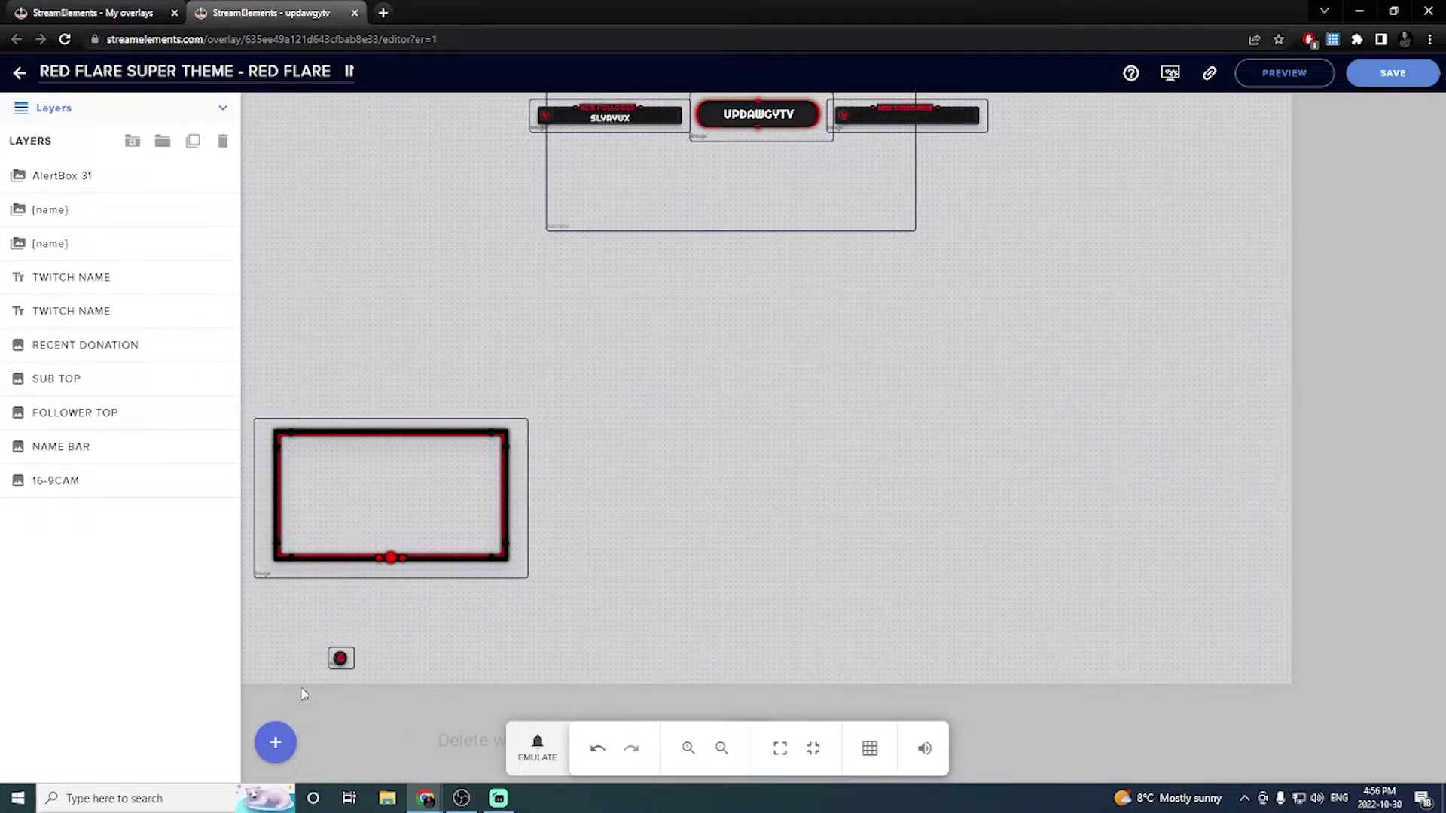
pyautogui.click(340, 658)
pyautogui.press('Delete')
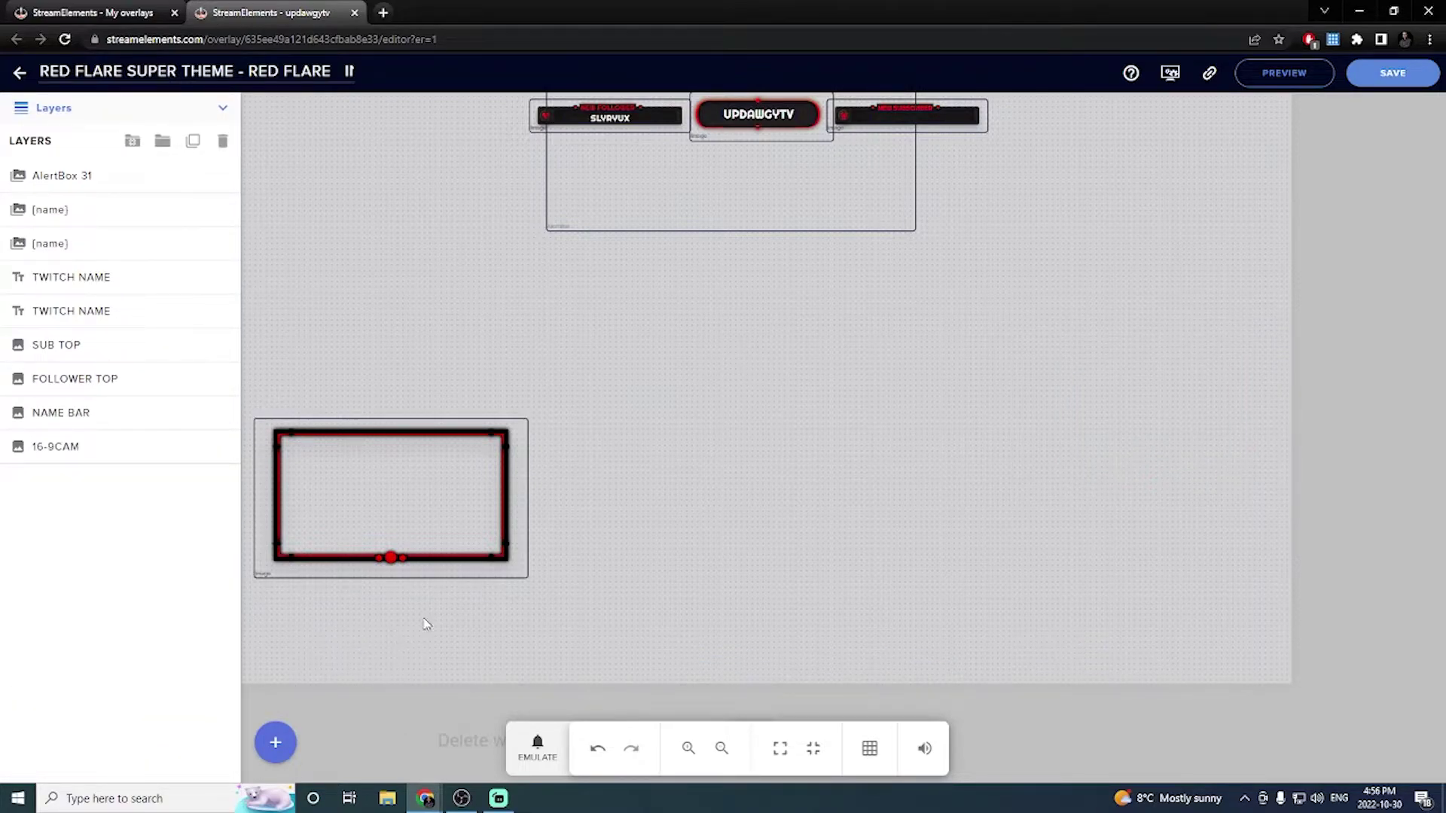
# - Remove the top-right subscriber alert widgets, nudge the 16-9CAM frame down, and save the overlay
pyautogui.click(968, 115)
pyautogui.press('Delete')
pyautogui.click(974, 115)
pyautogui.press('Delete')
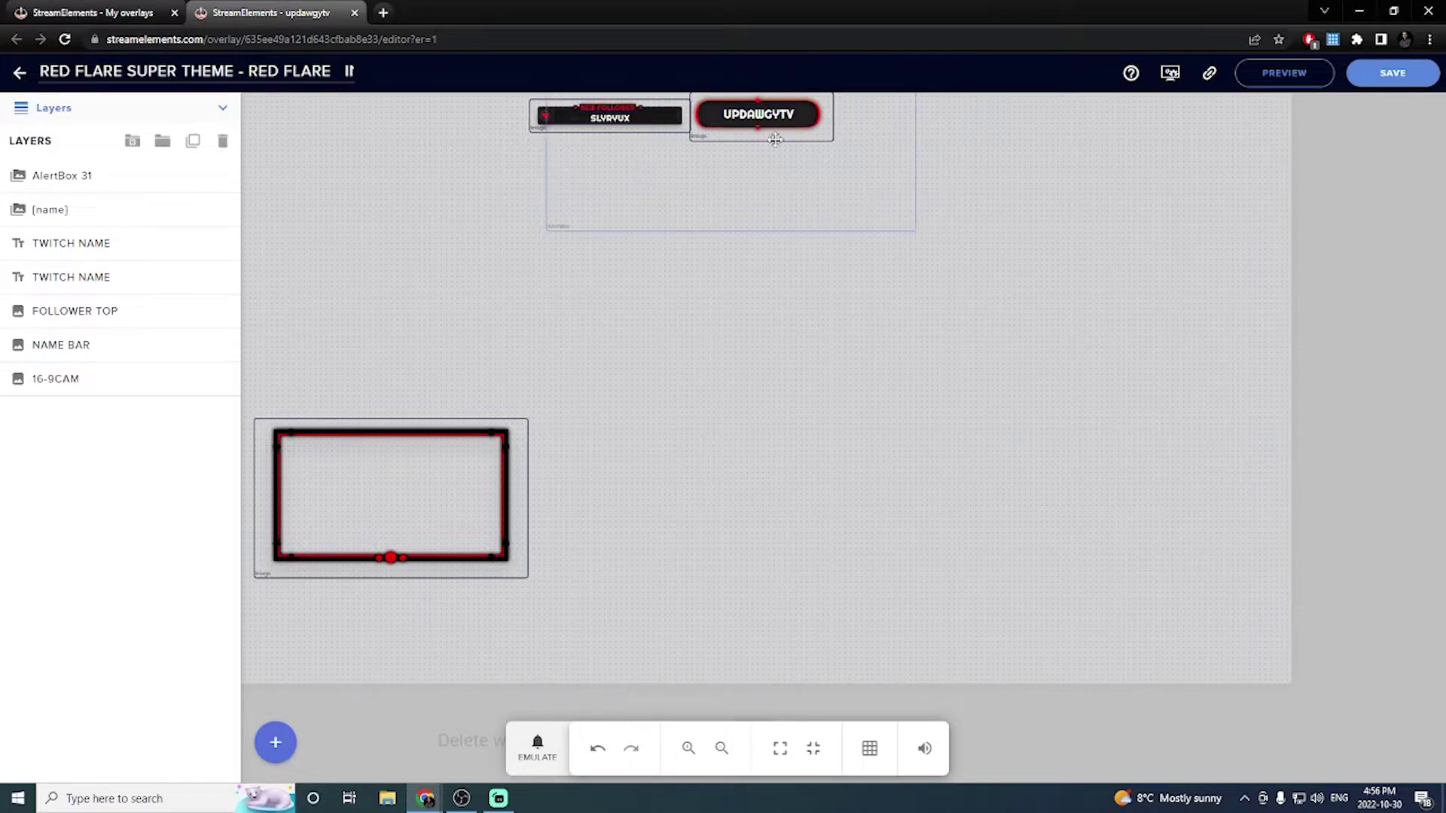
pyautogui.moveTo(396, 477); pyautogui.dragTo(396, 492)
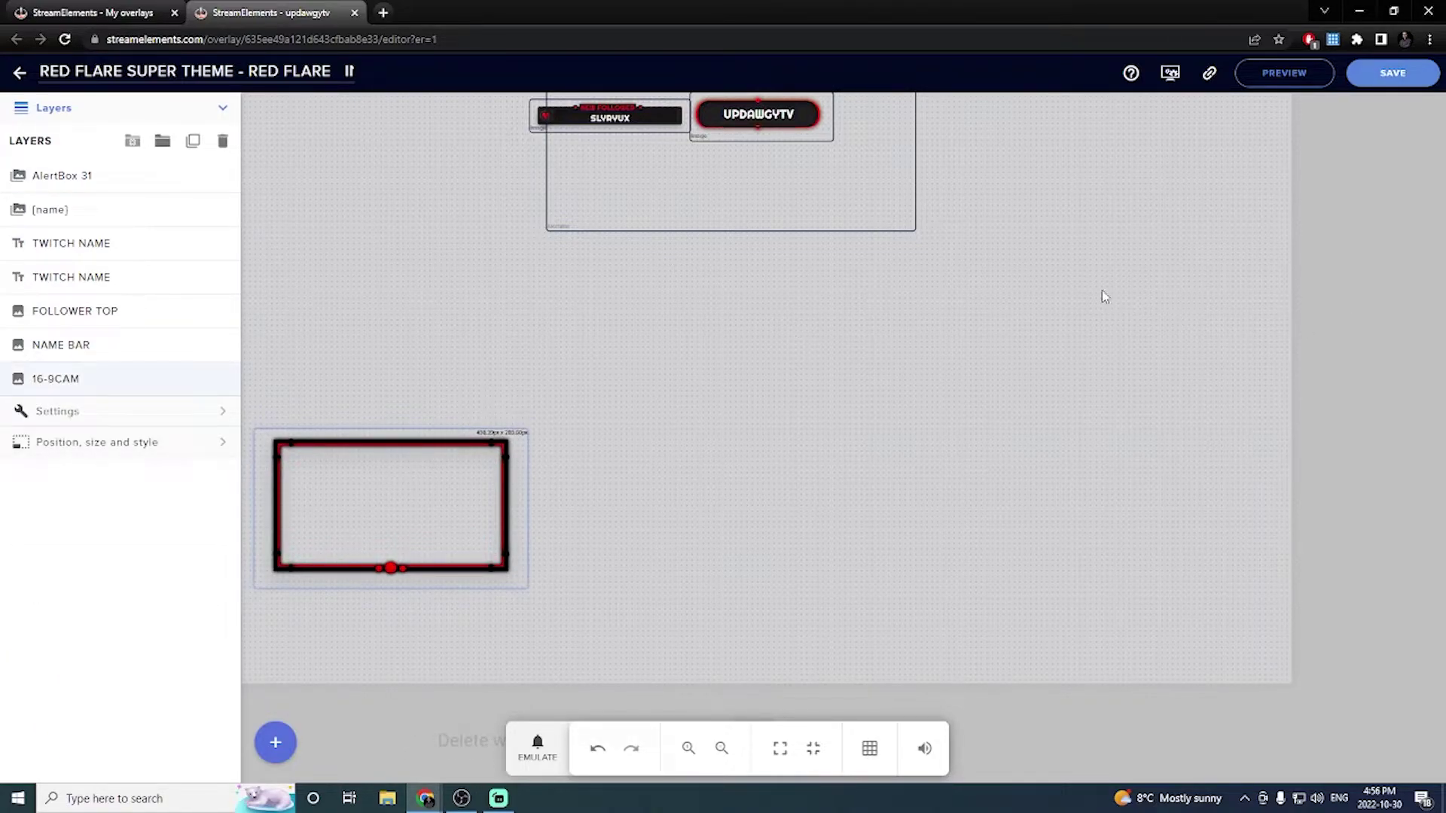
pyautogui.click(1403, 90)
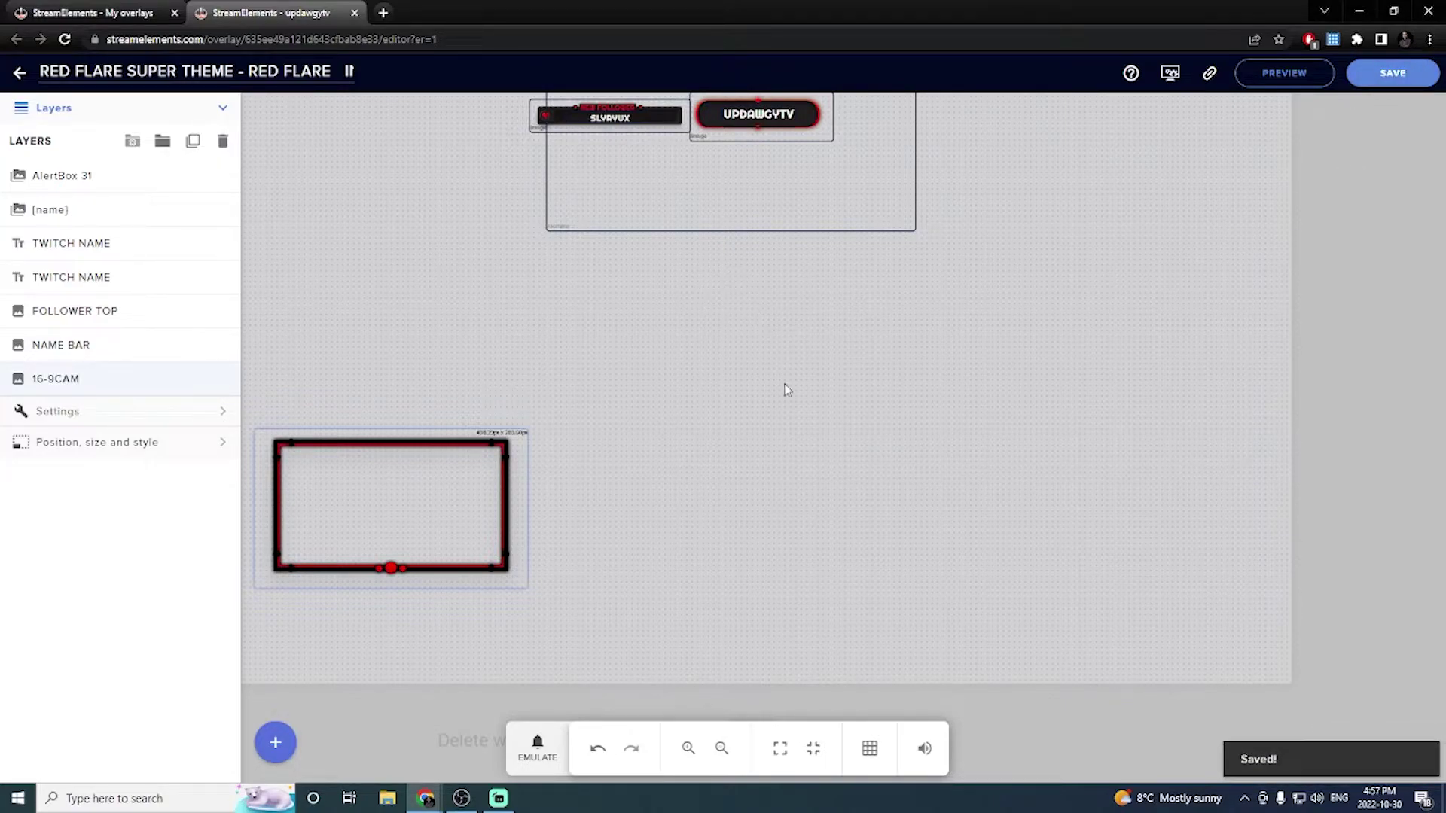
# - Copy the overlay's link and create a new Browser source in the test scene
pyautogui.click(1207, 77)
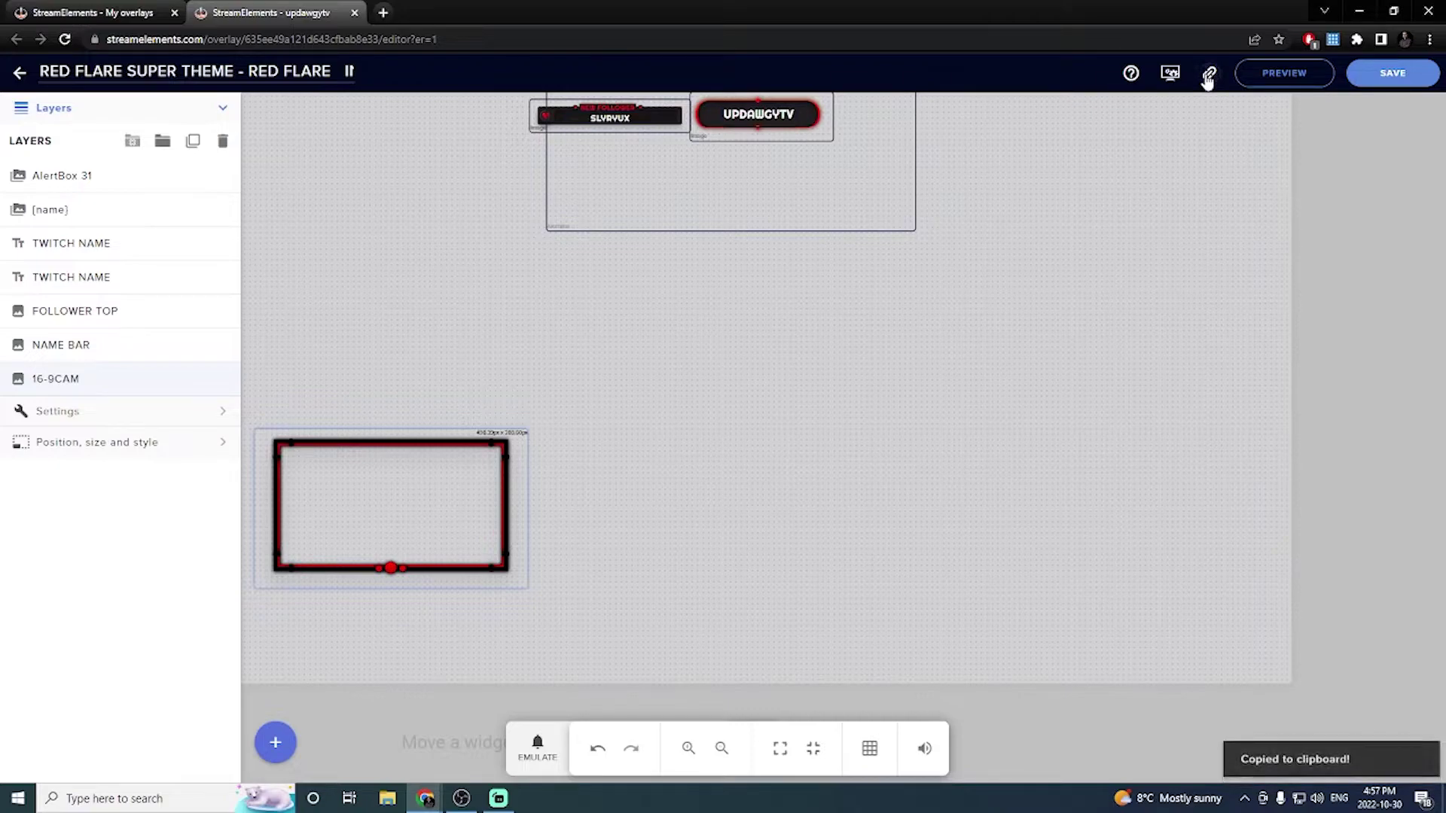
pyautogui.moveTo(461, 796)
pyautogui.click(506, 687)
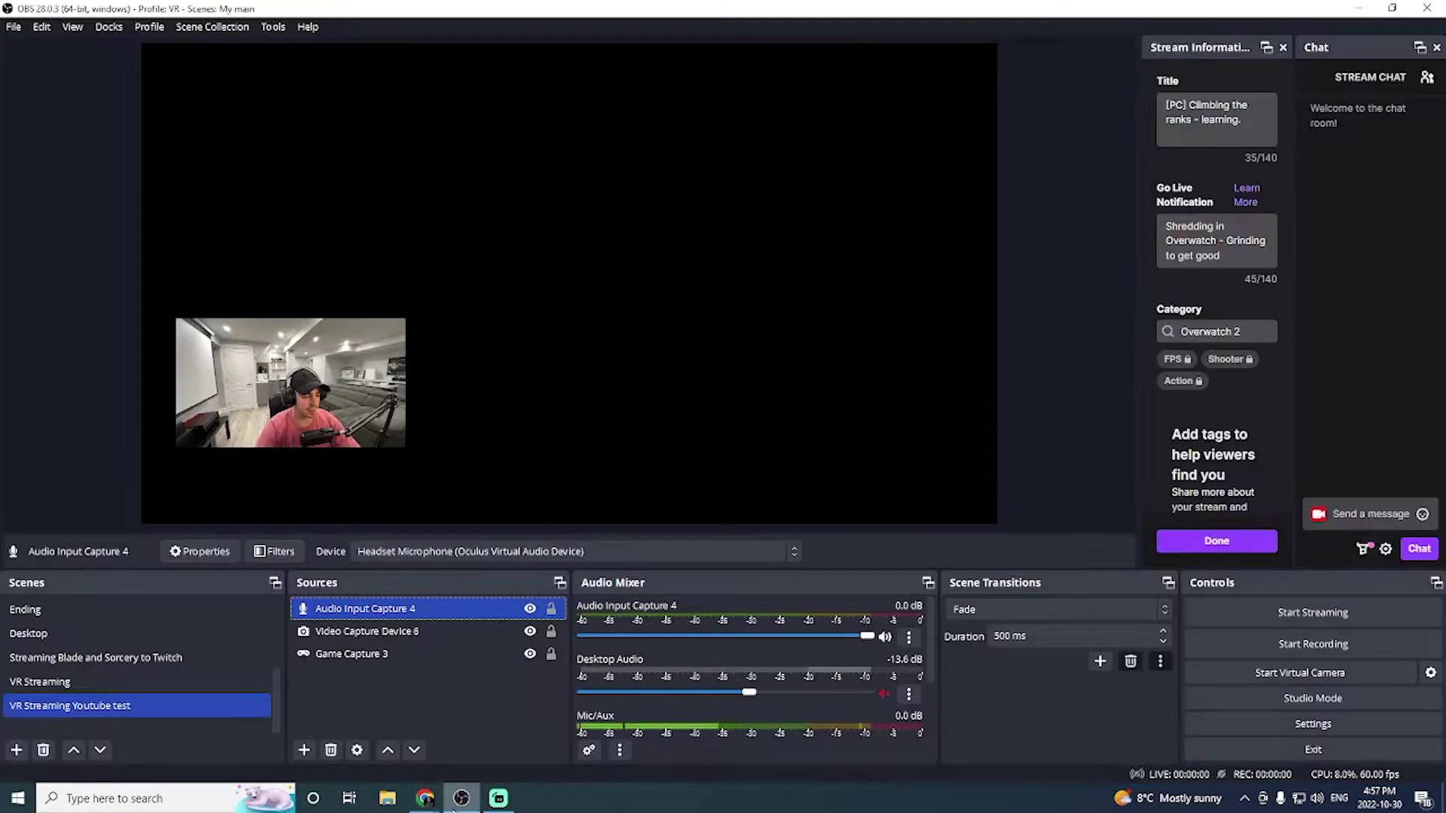
pyautogui.click(304, 750)
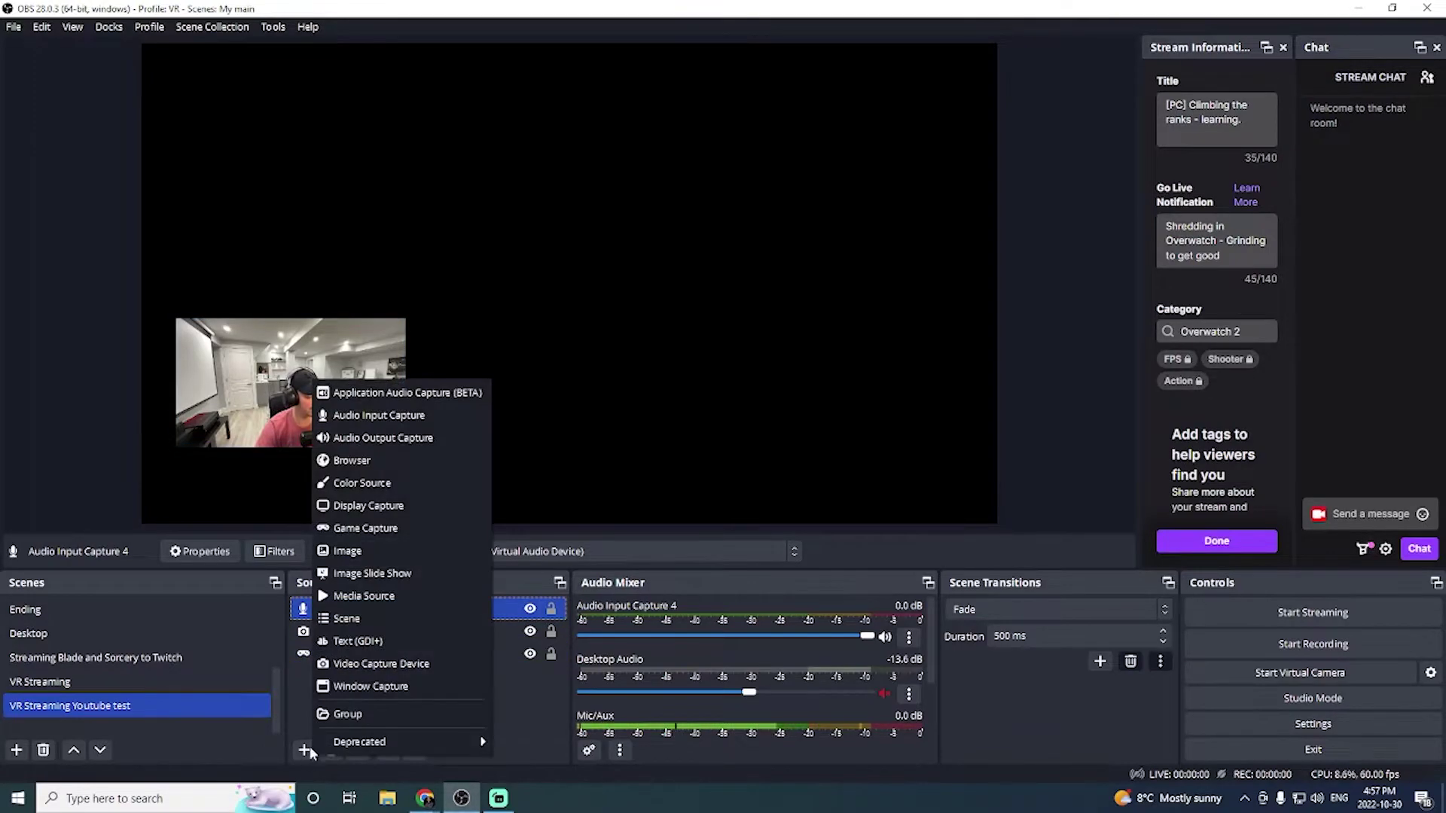
pyautogui.click(403, 460)
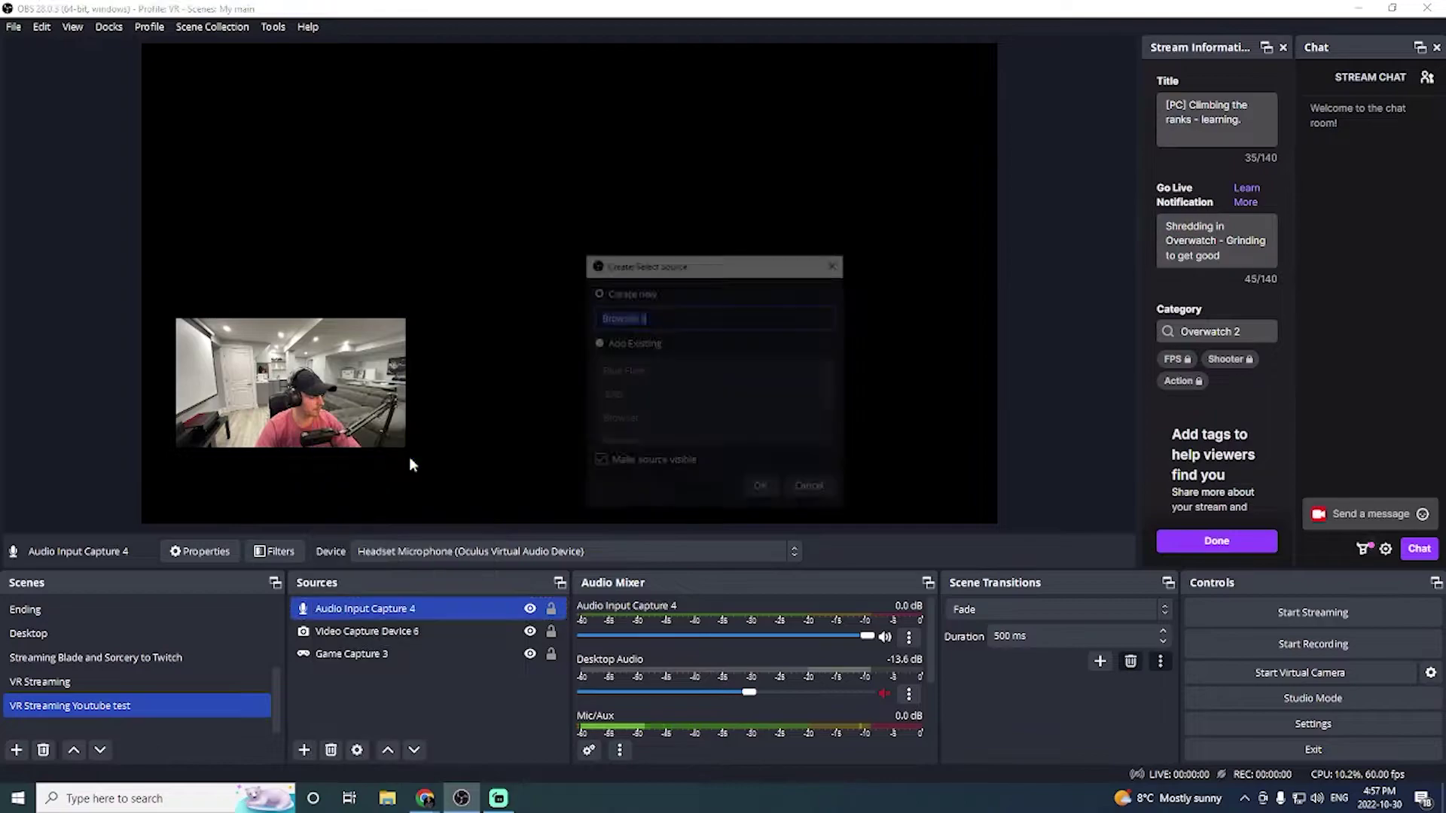
pyautogui.click(763, 490)
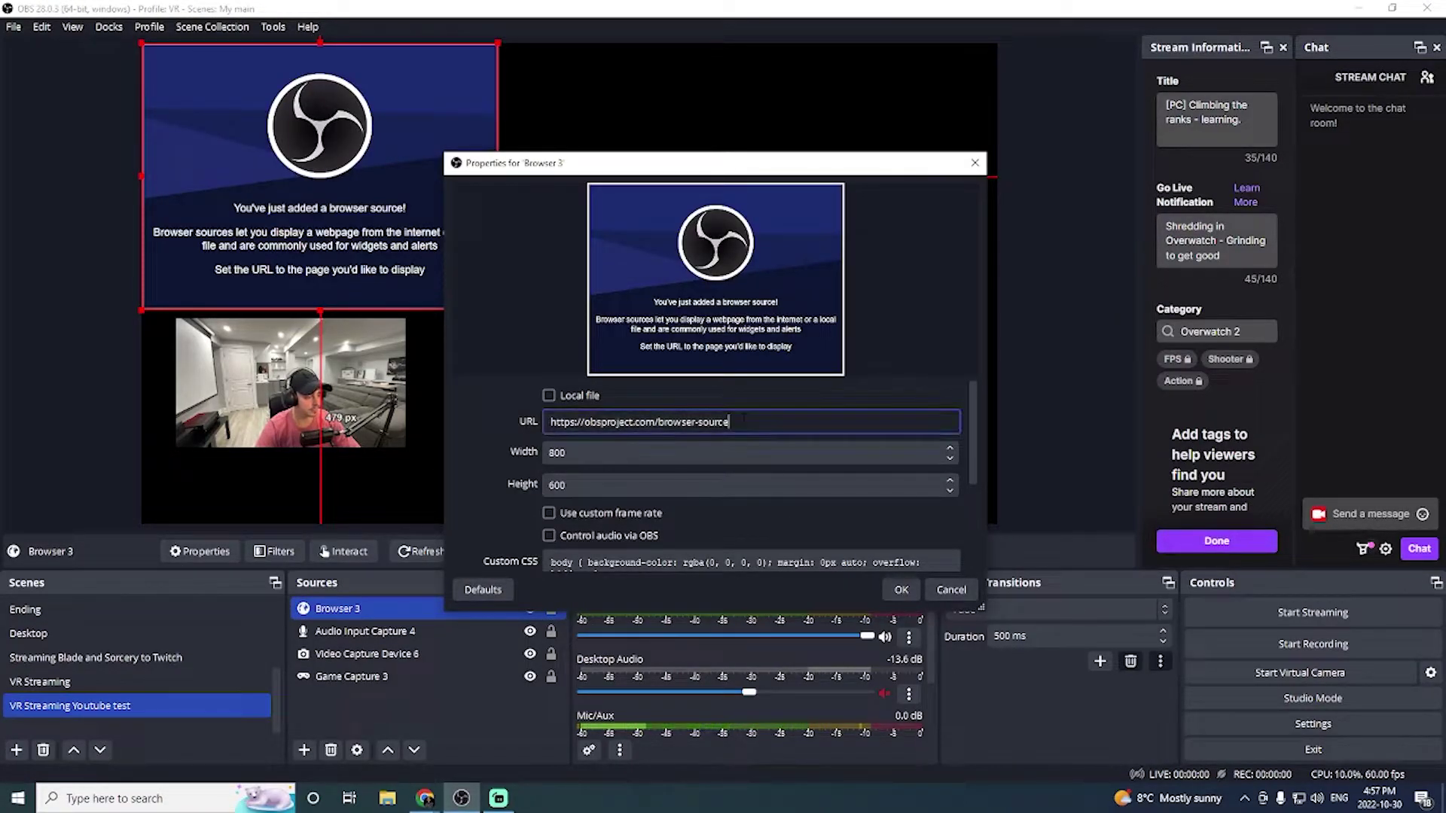
# - Paste the overlay URL into the browser source, set width 1920 and height 1080, and apply
pyautogui.tripleClick(743, 422)
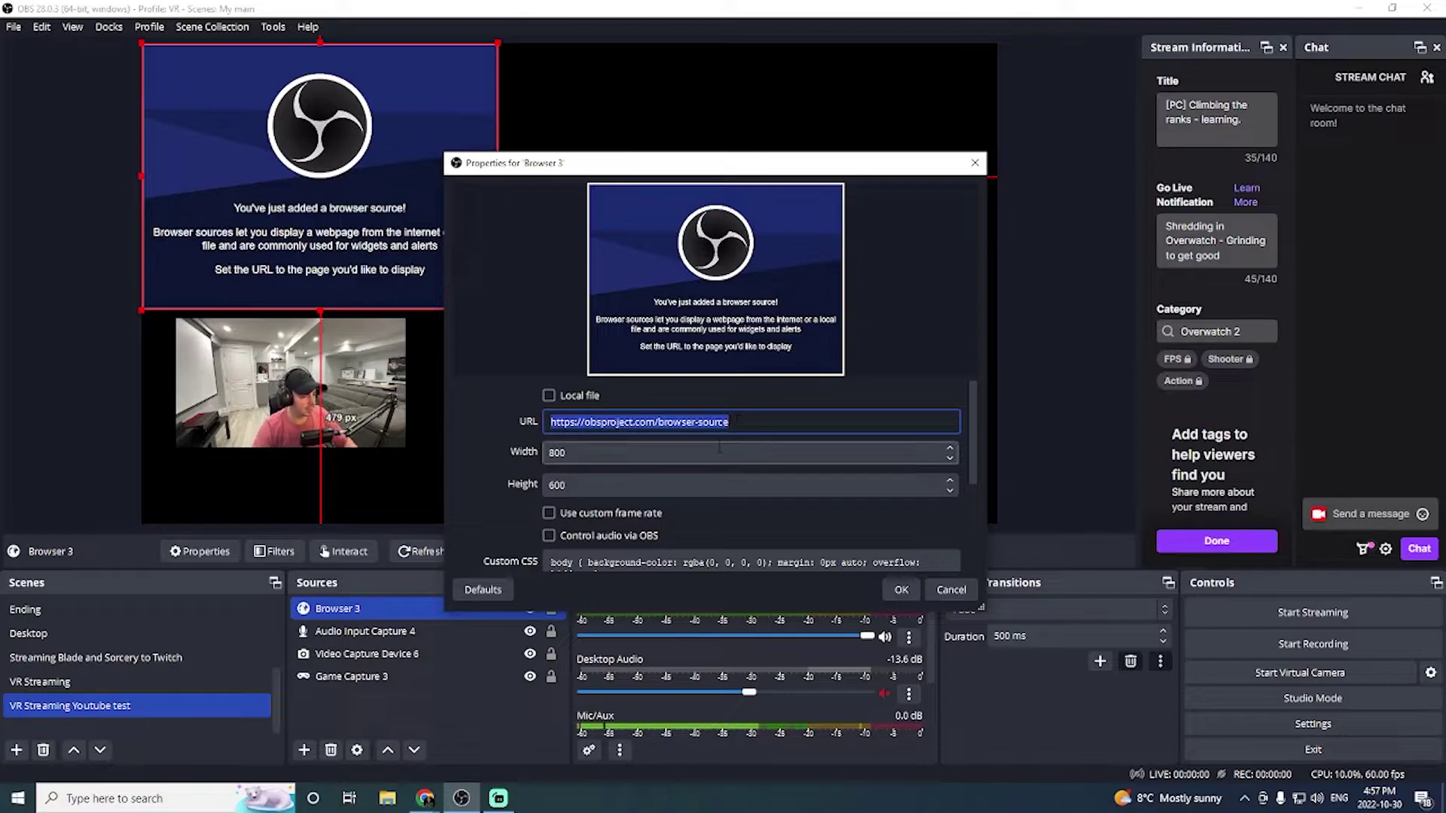
pyautogui.hotkey('ctrl', 'v')
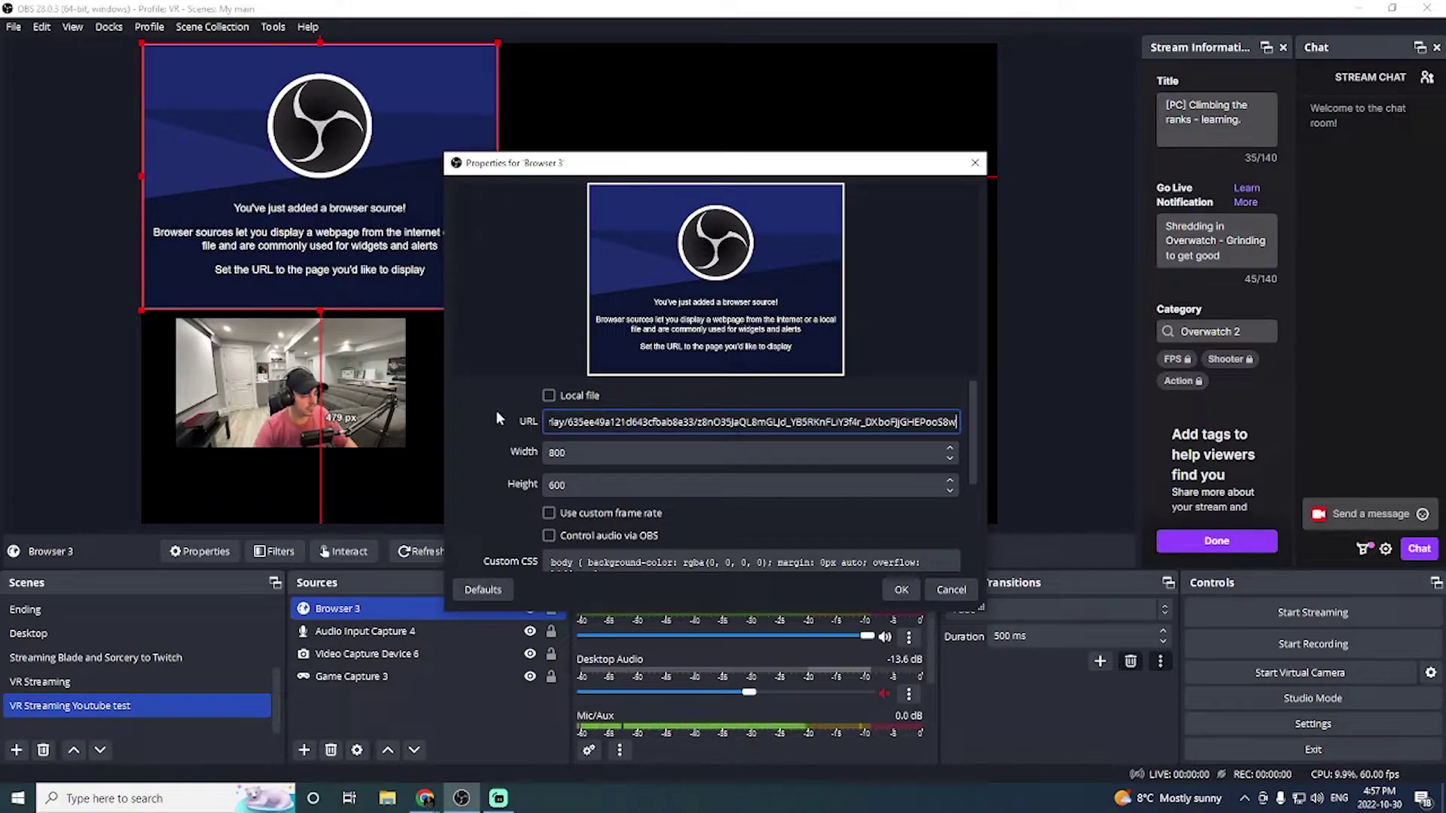
pyautogui.click(605, 452)
pyautogui.doubleClick(558, 452)
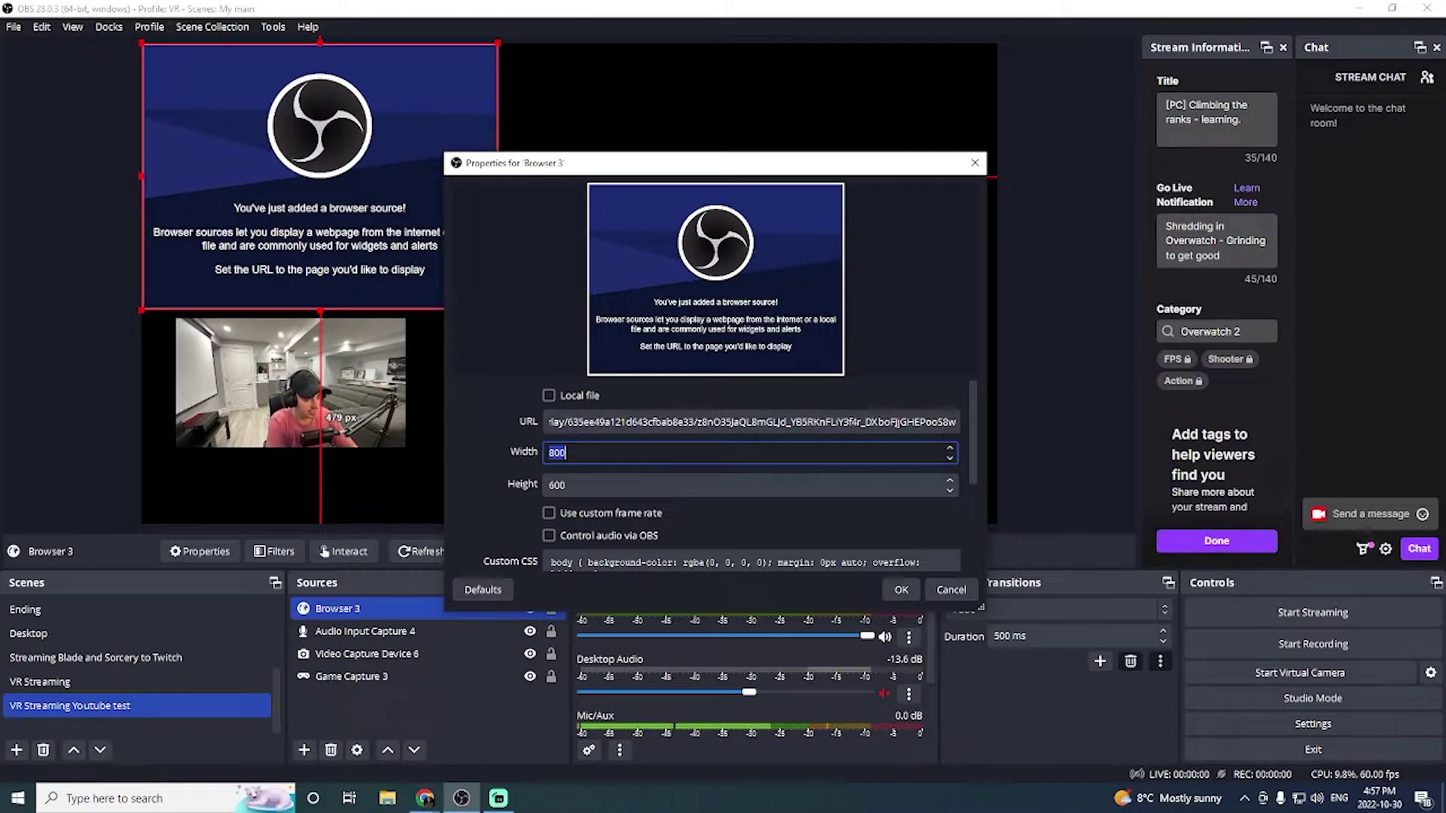
pyautogui.write('10')
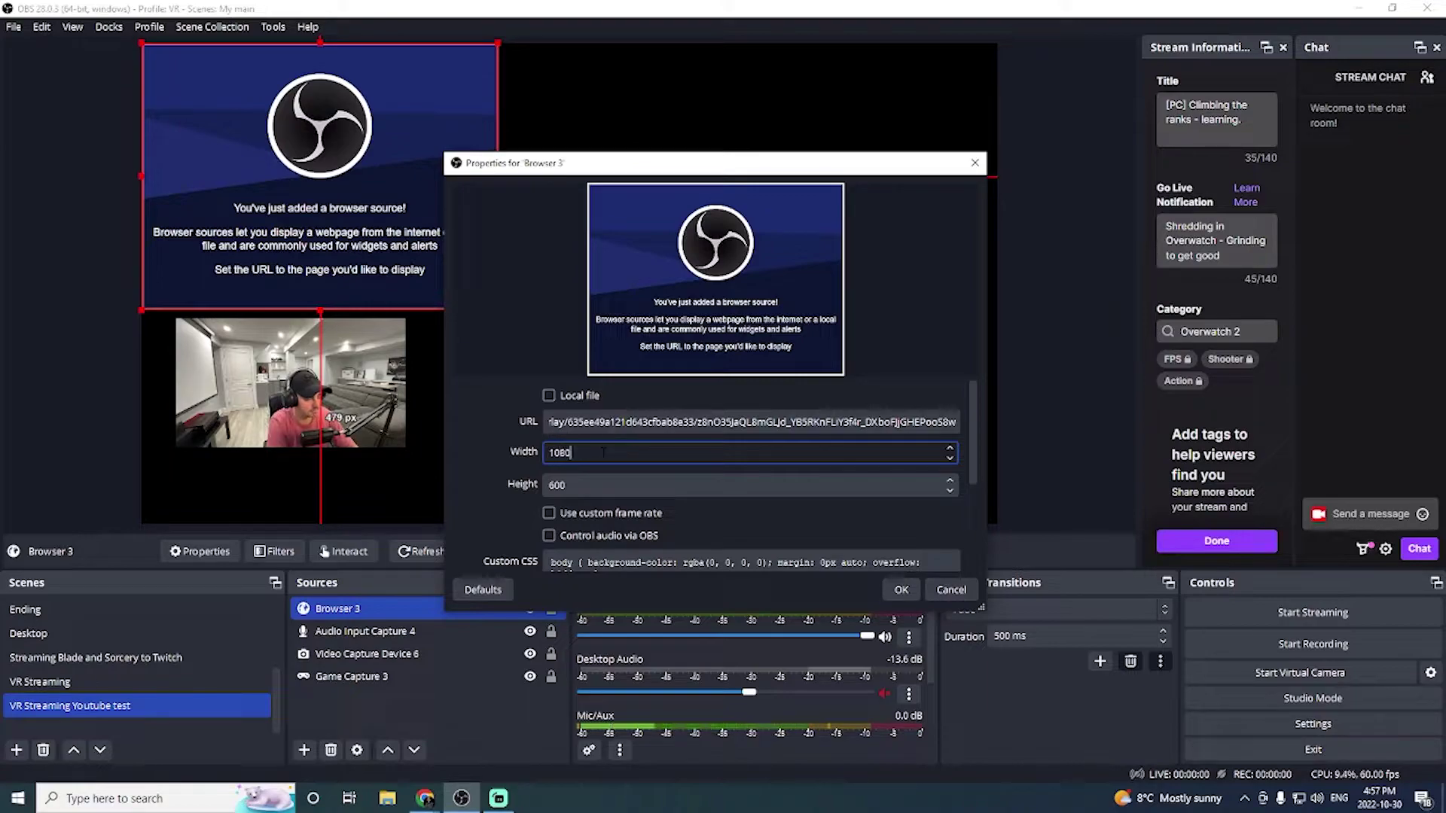
pyautogui.press('Tab')
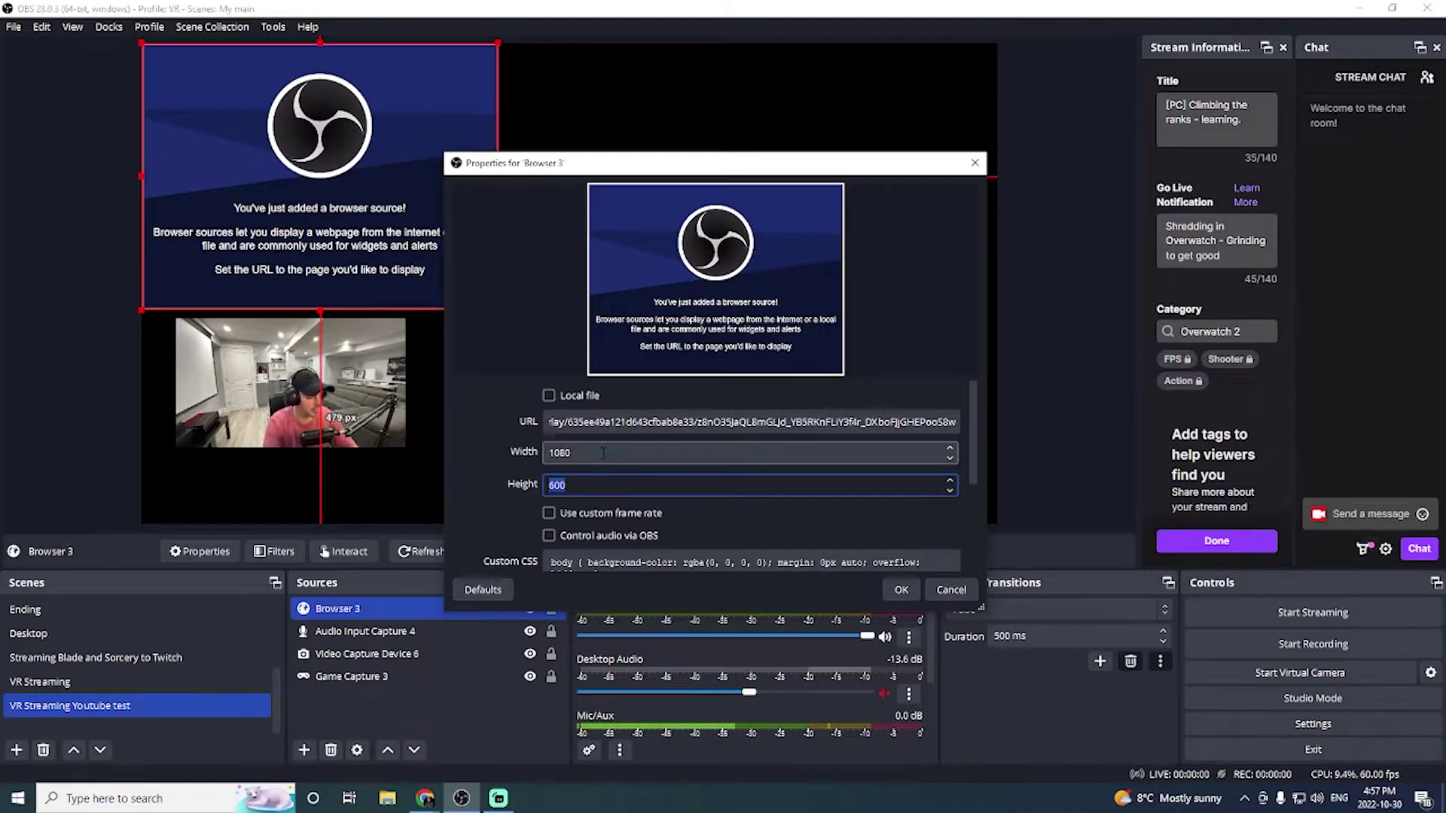
pyautogui.click(625, 452)
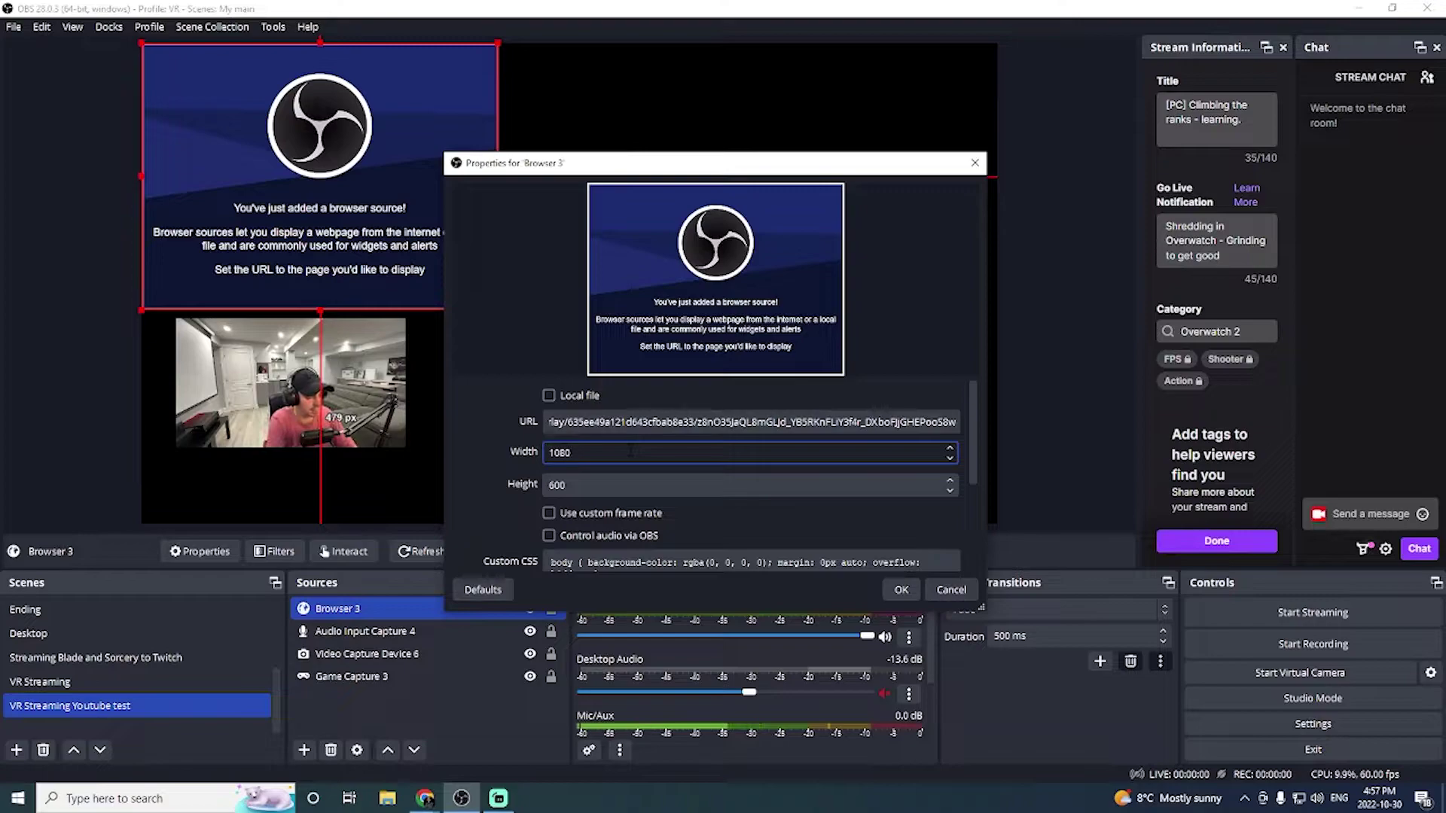
pyautogui.press('BackSpace')
pyautogui.press('BackSpace')
pyautogui.press('BackSpace')
pyautogui.press('BackSpace')
pyautogui.write('1920')
pyautogui.press('Tab')
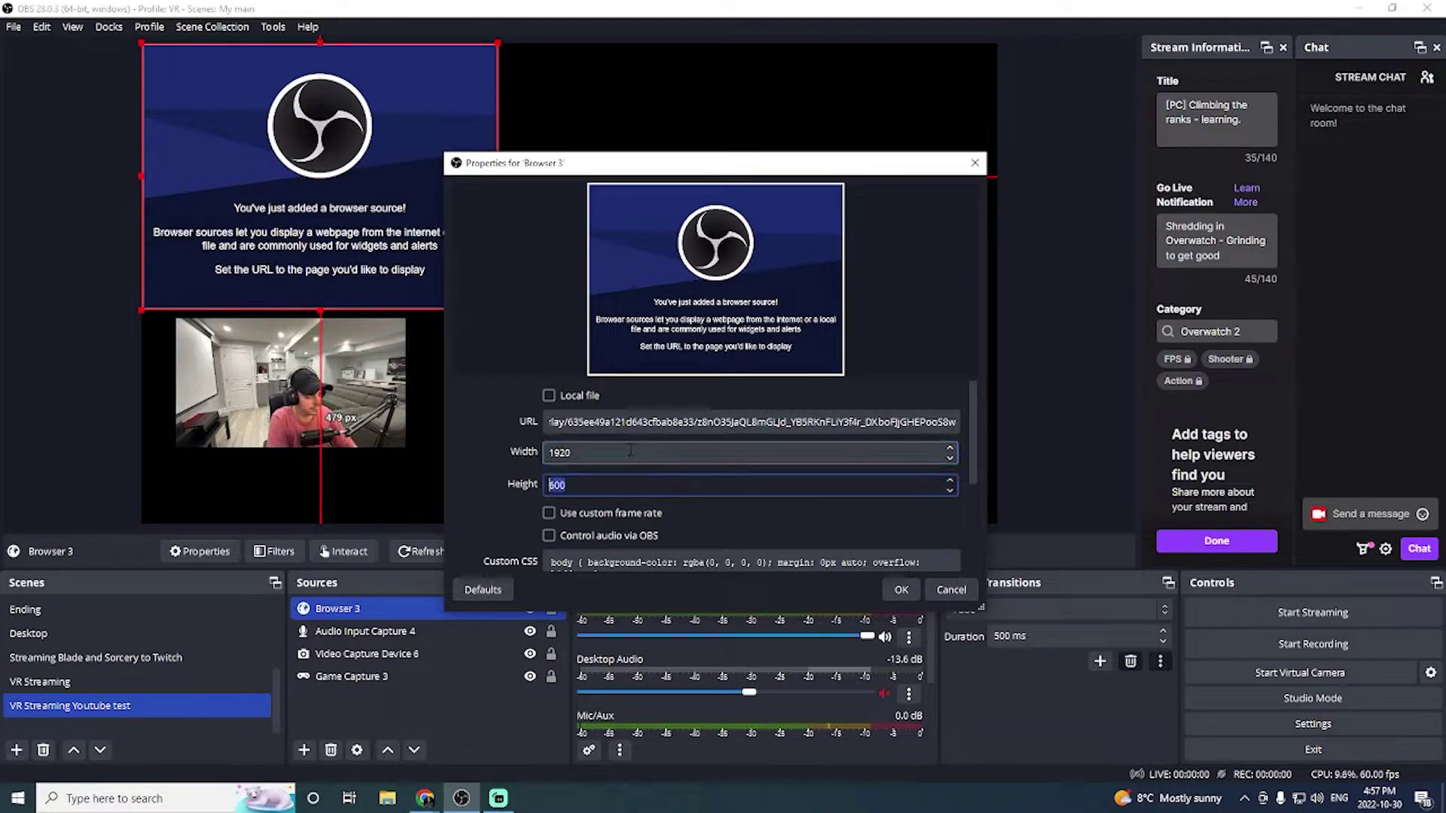
pyautogui.write('1080')
pyautogui.scroll(-3, 631, 451)
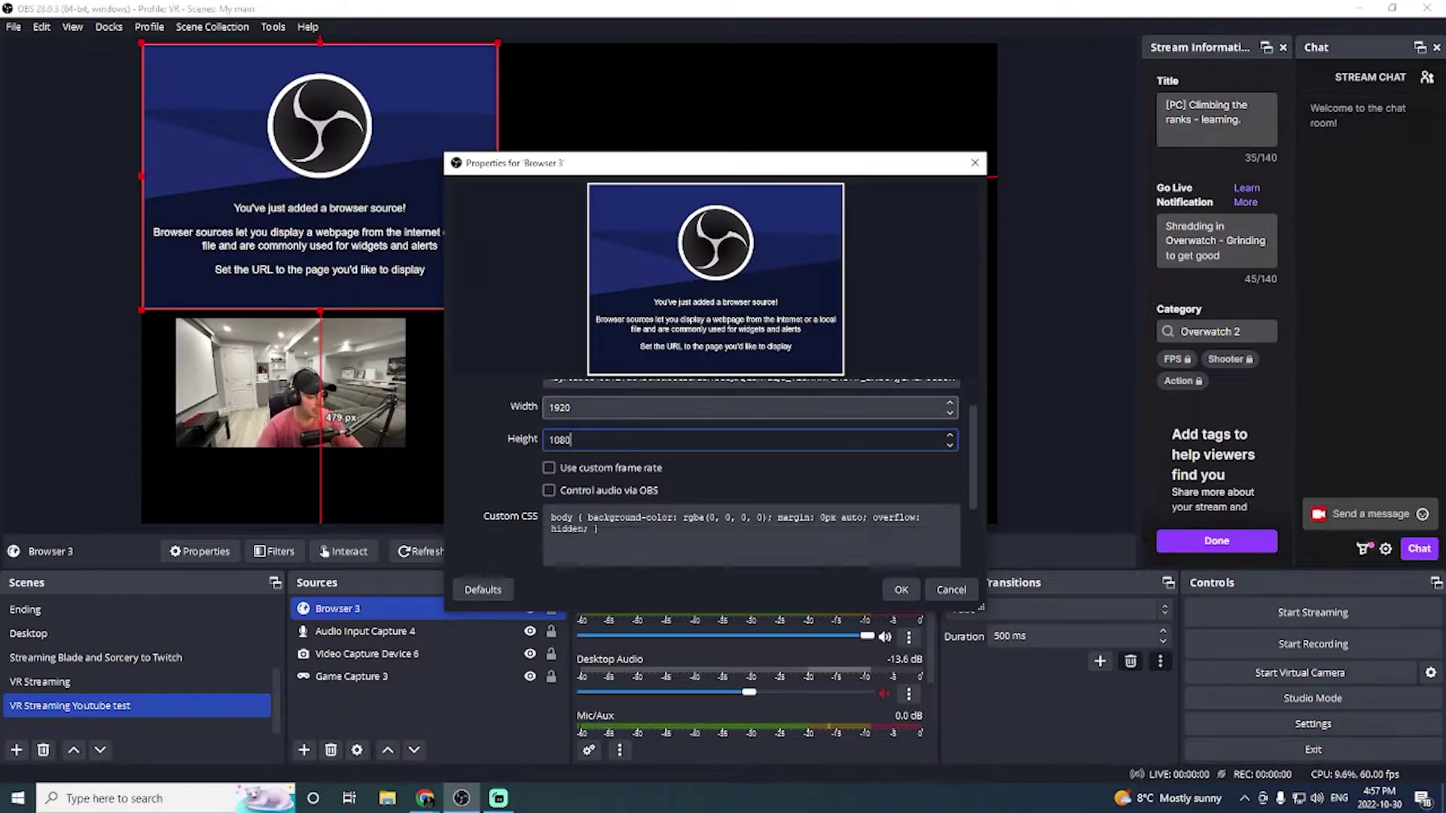
pyautogui.click(904, 590)
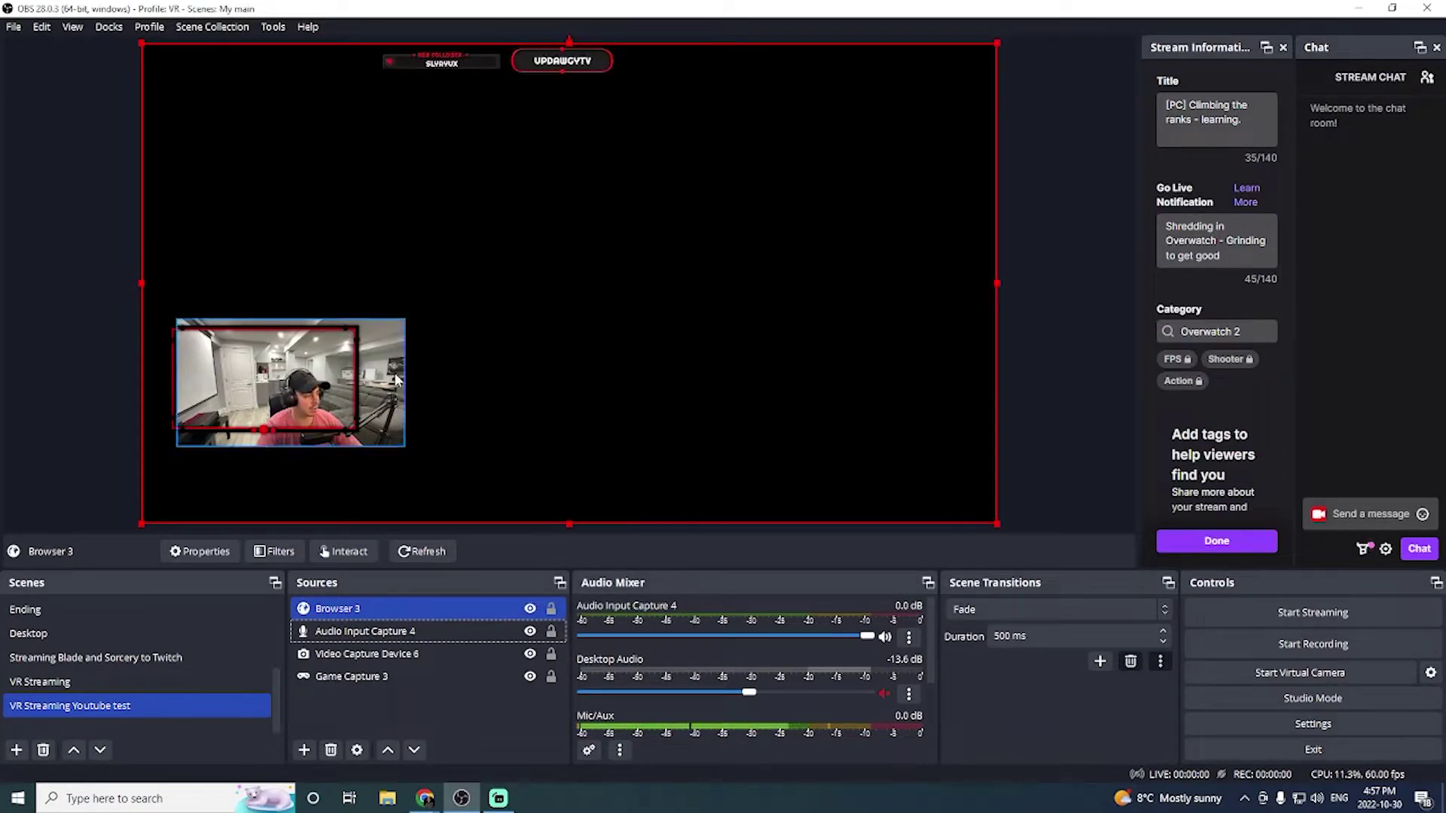
# - Shrink Video Capture Device 6 to fit inside the overlay's red webcam frame at lower left
pyautogui.moveTo(387, 384)
pyautogui.mouseDown()
pyautogui.moveTo(401, 384)
pyautogui.moveTo(387, 384)
pyautogui.mouseUp()
pyautogui.keyDown('ctrl'); pyautogui.click(477, 654); pyautogui.keyUp('ctrl')
pyautogui.moveTo(470, 658); pyautogui.dragTo(437, 658)
pyautogui.click(431, 657)
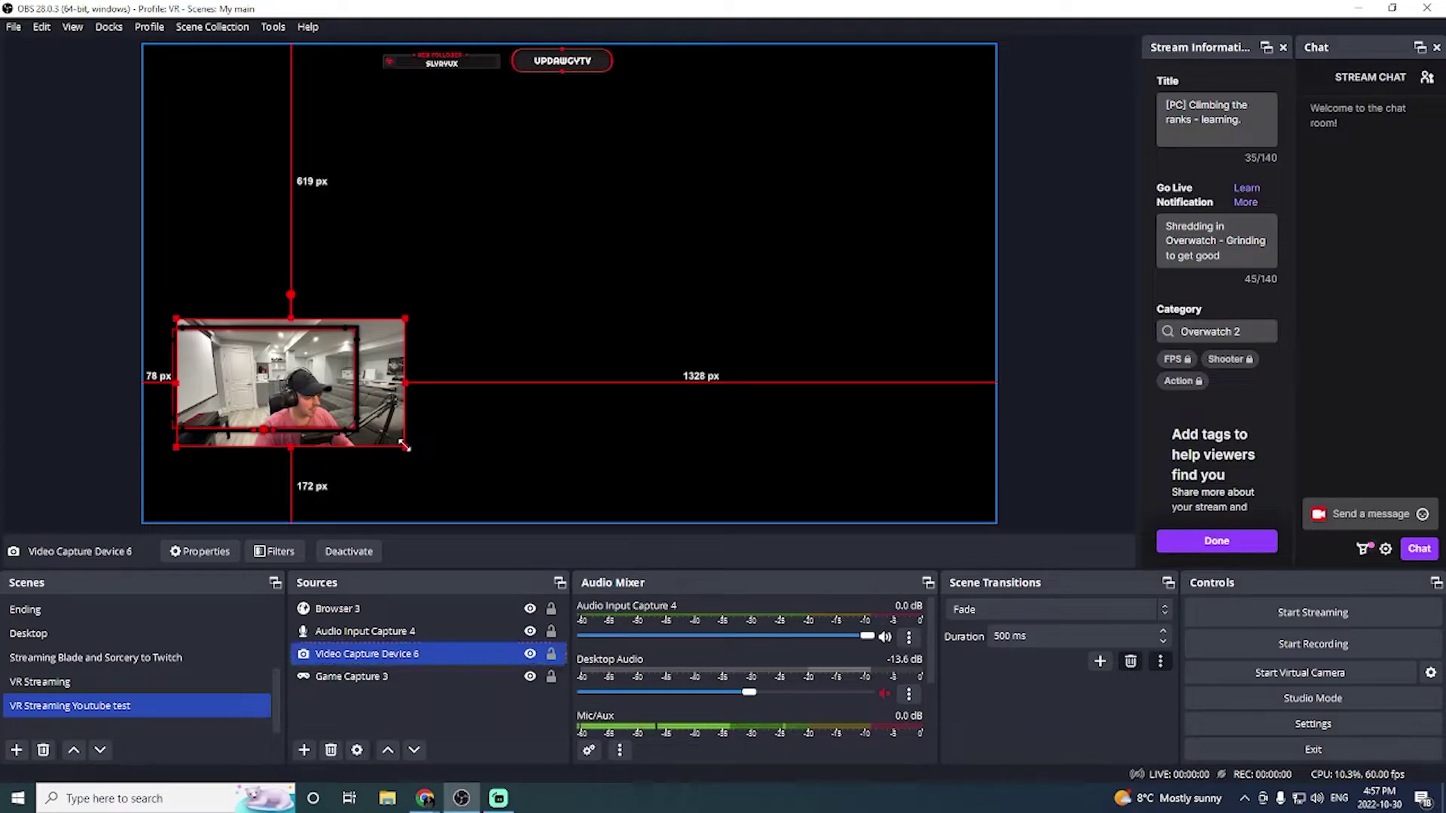
pyautogui.moveTo(405, 446); pyautogui.dragTo(332, 404)
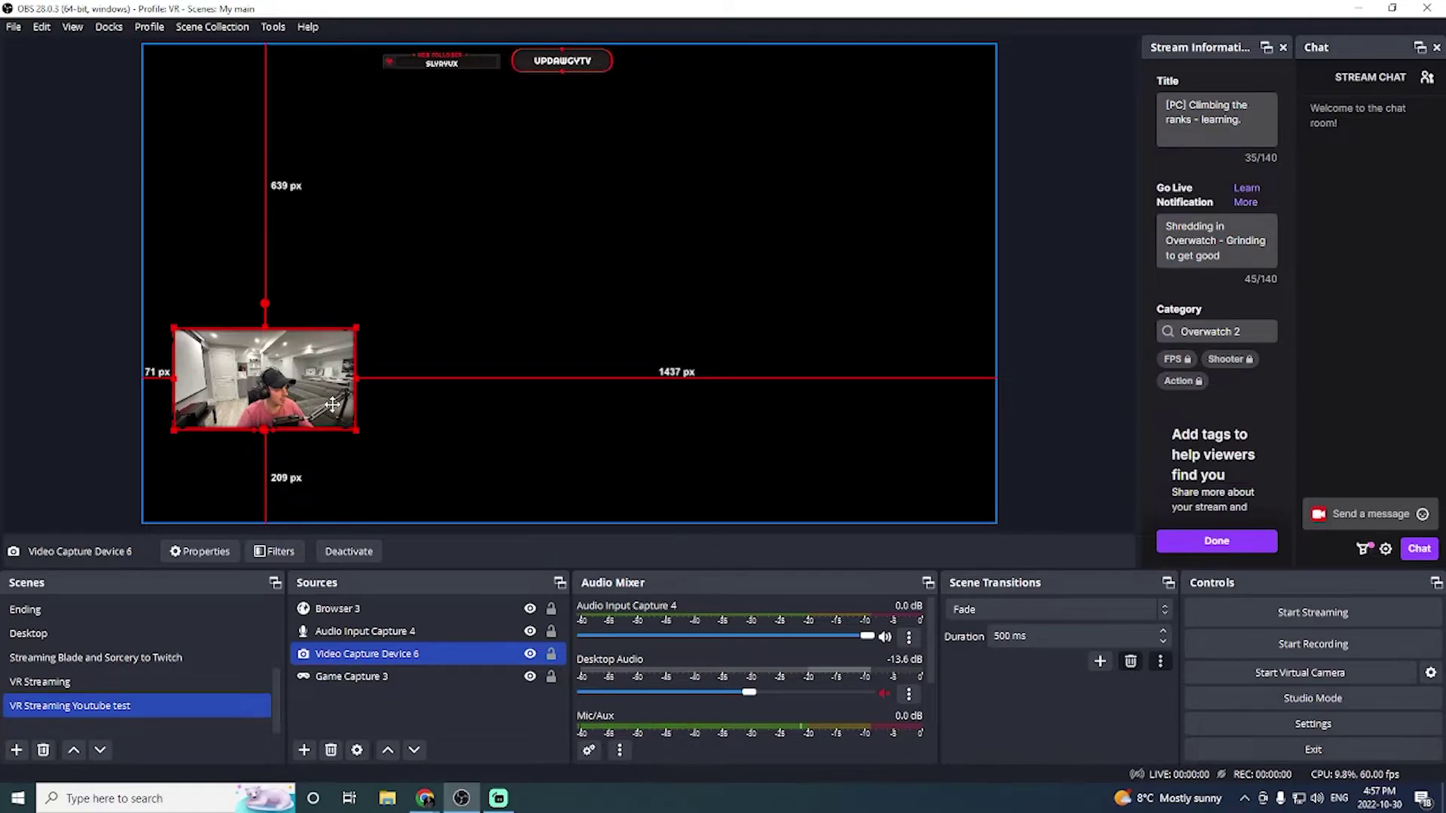
pyautogui.click(468, 336)
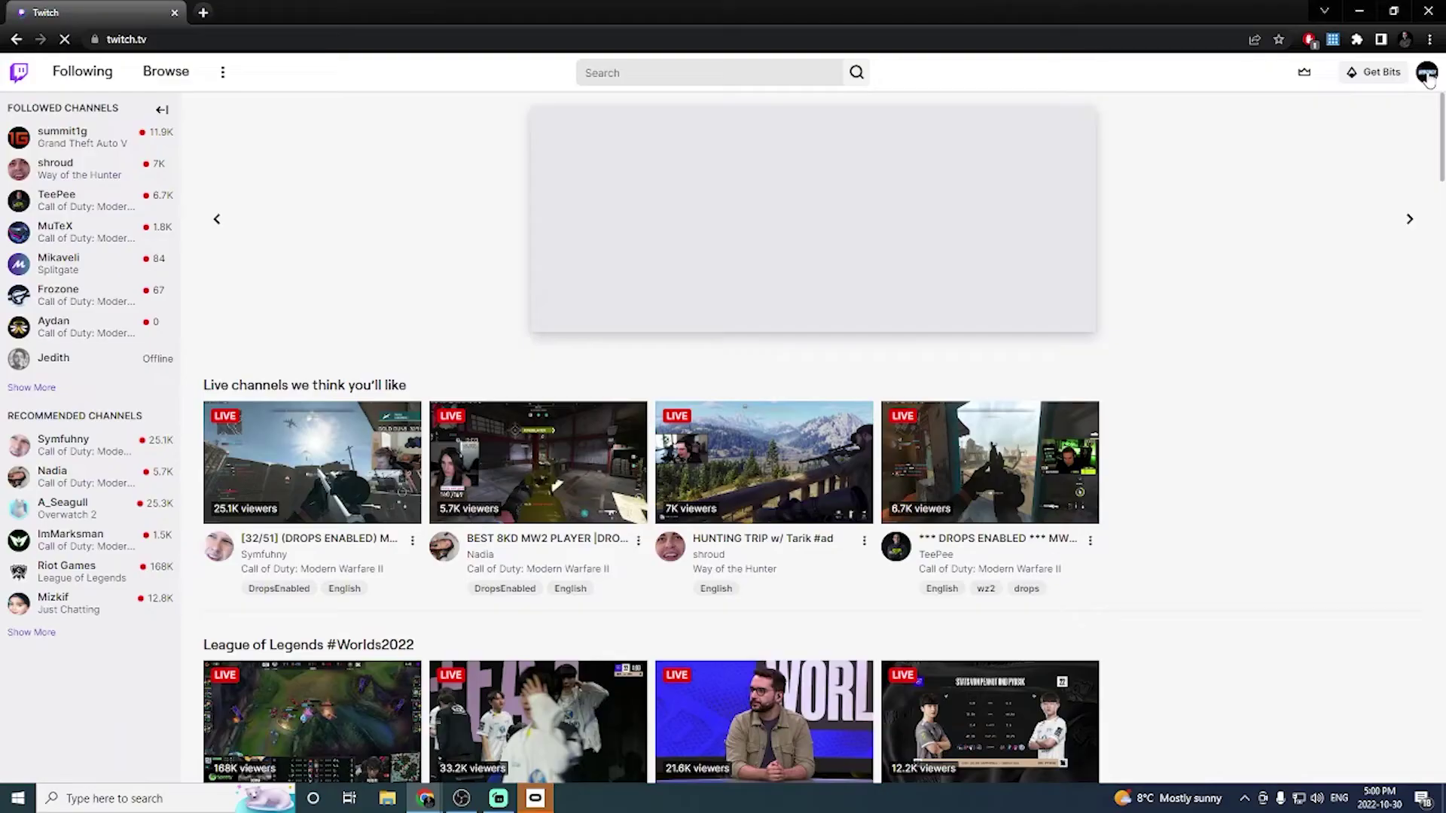
# - Go to the Twitch Creator Dashboard and pop out My Chat into a separate window
pyautogui.click(1427, 73)
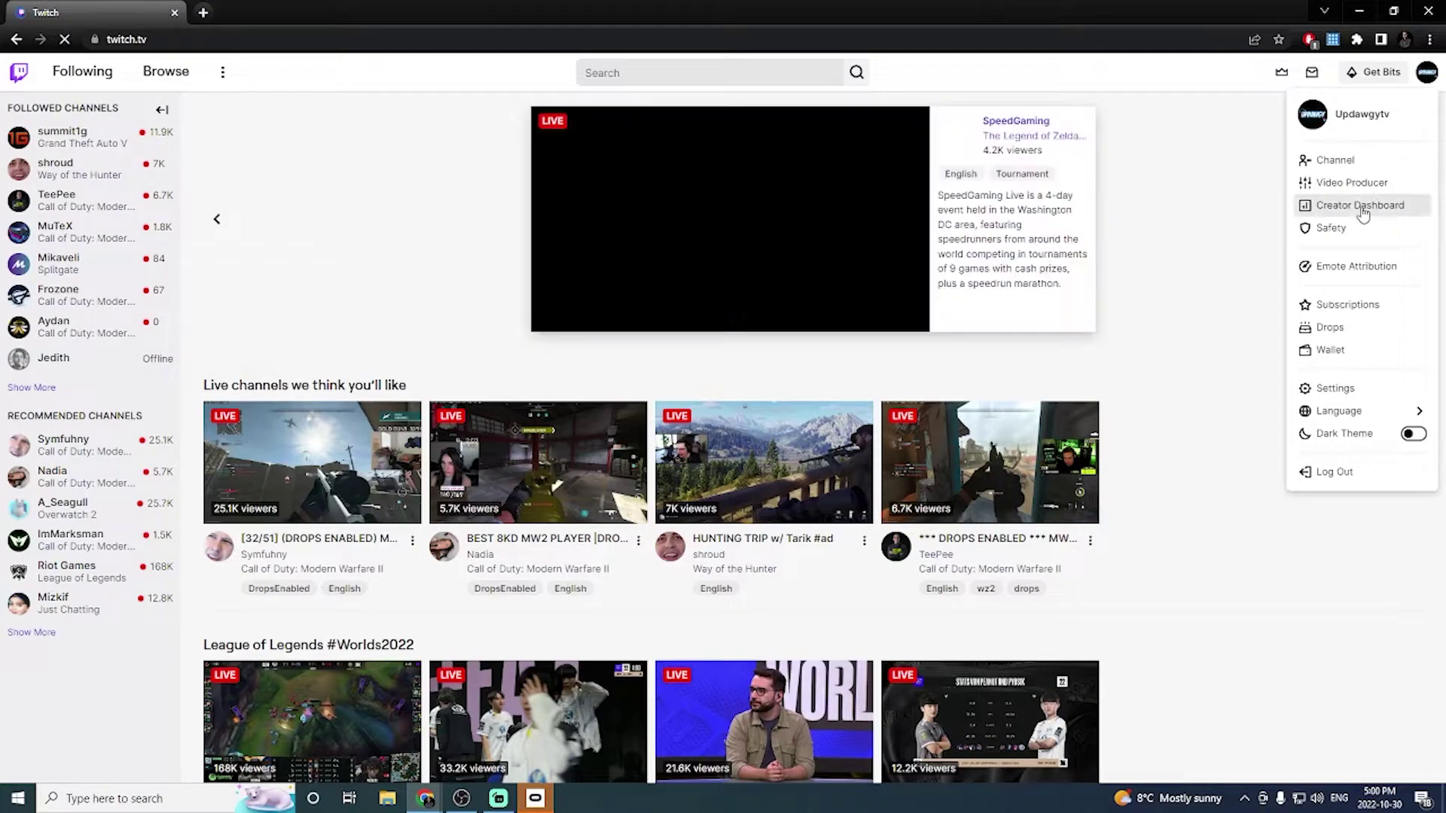
pyautogui.click(1367, 205)
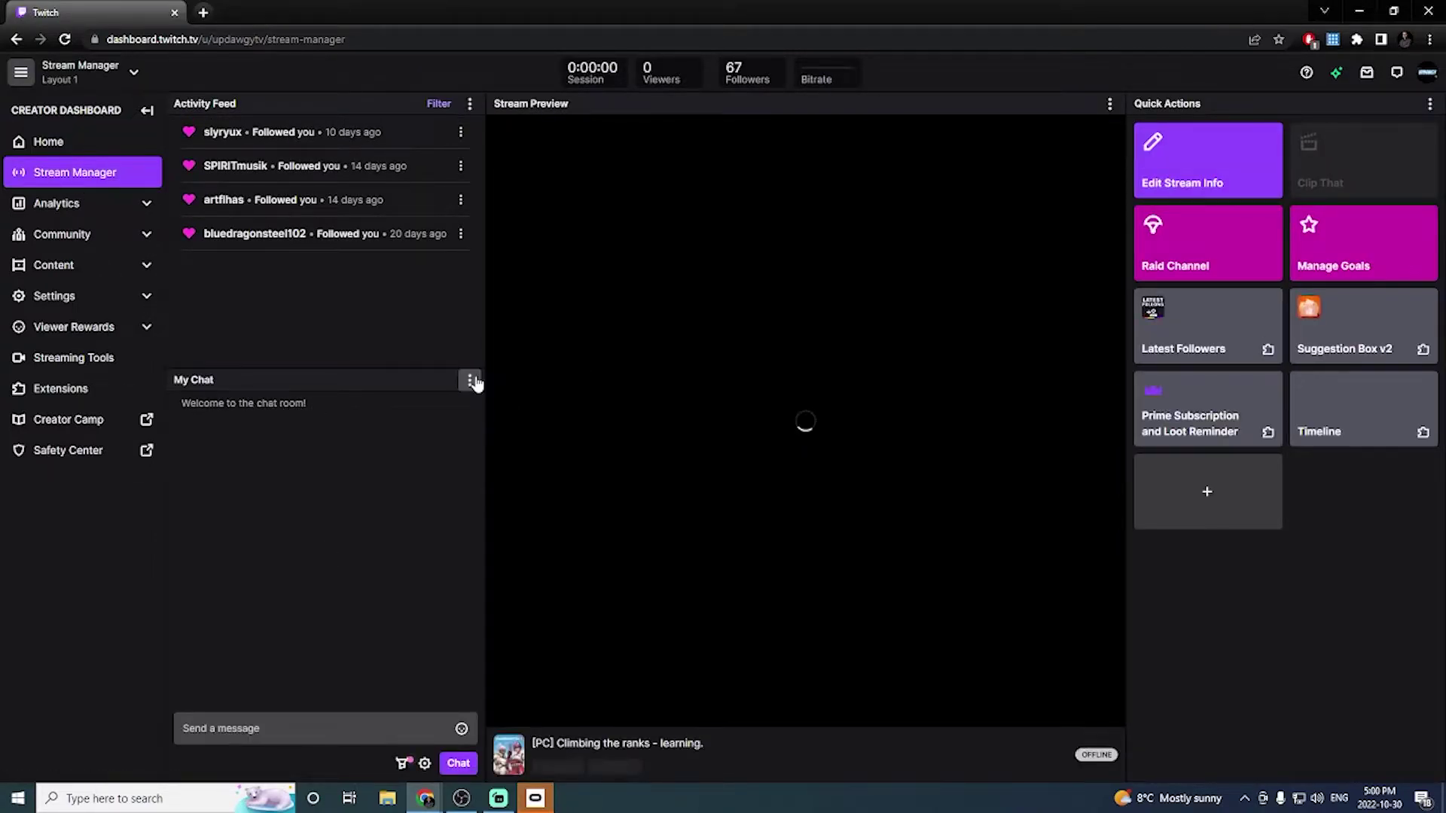
pyautogui.click(471, 381)
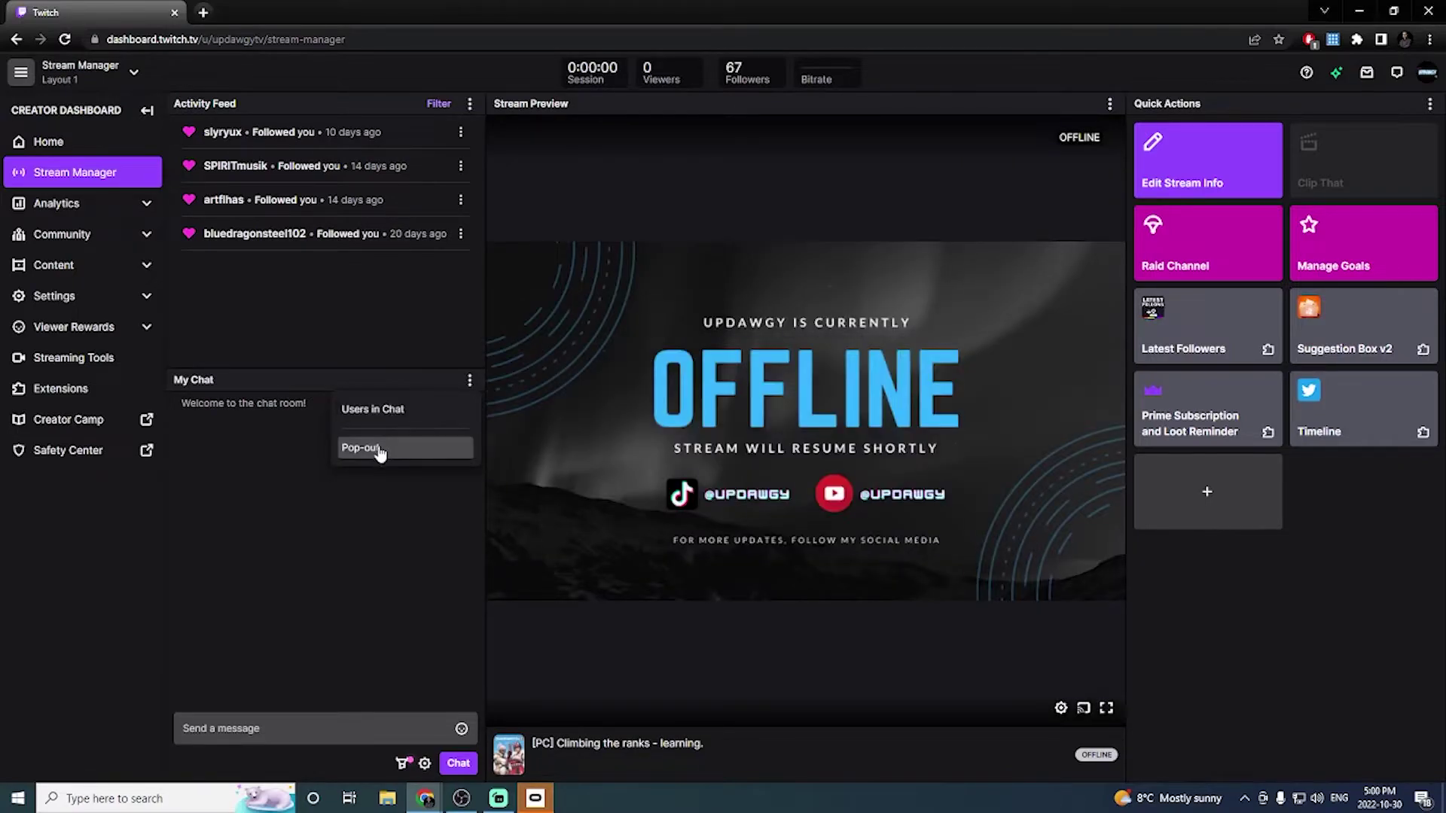
pyautogui.click(362, 448)
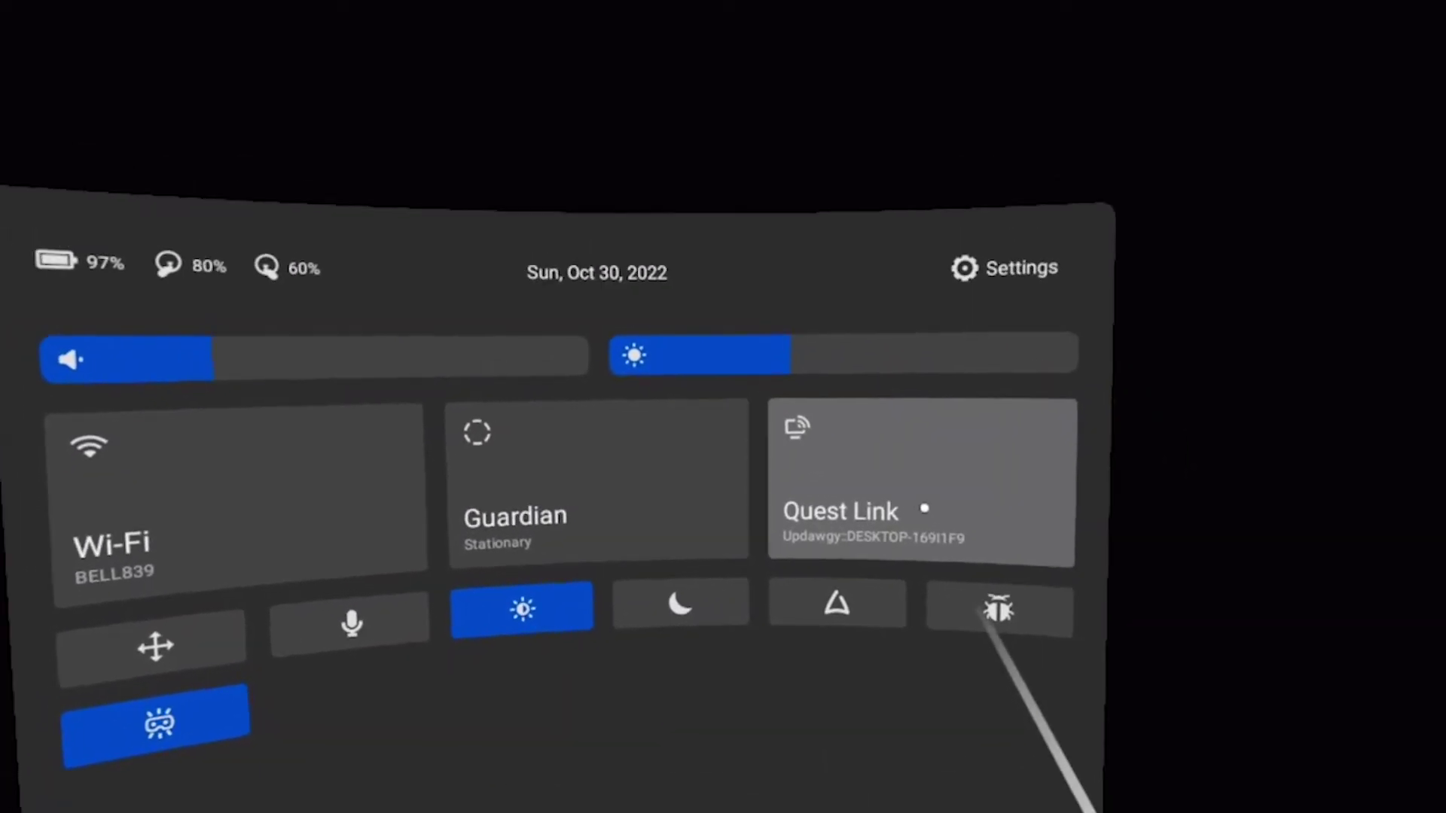
# - Open Quest Link in quick settings and launch the Air Link session with the PC
pyautogui.click(894, 484)
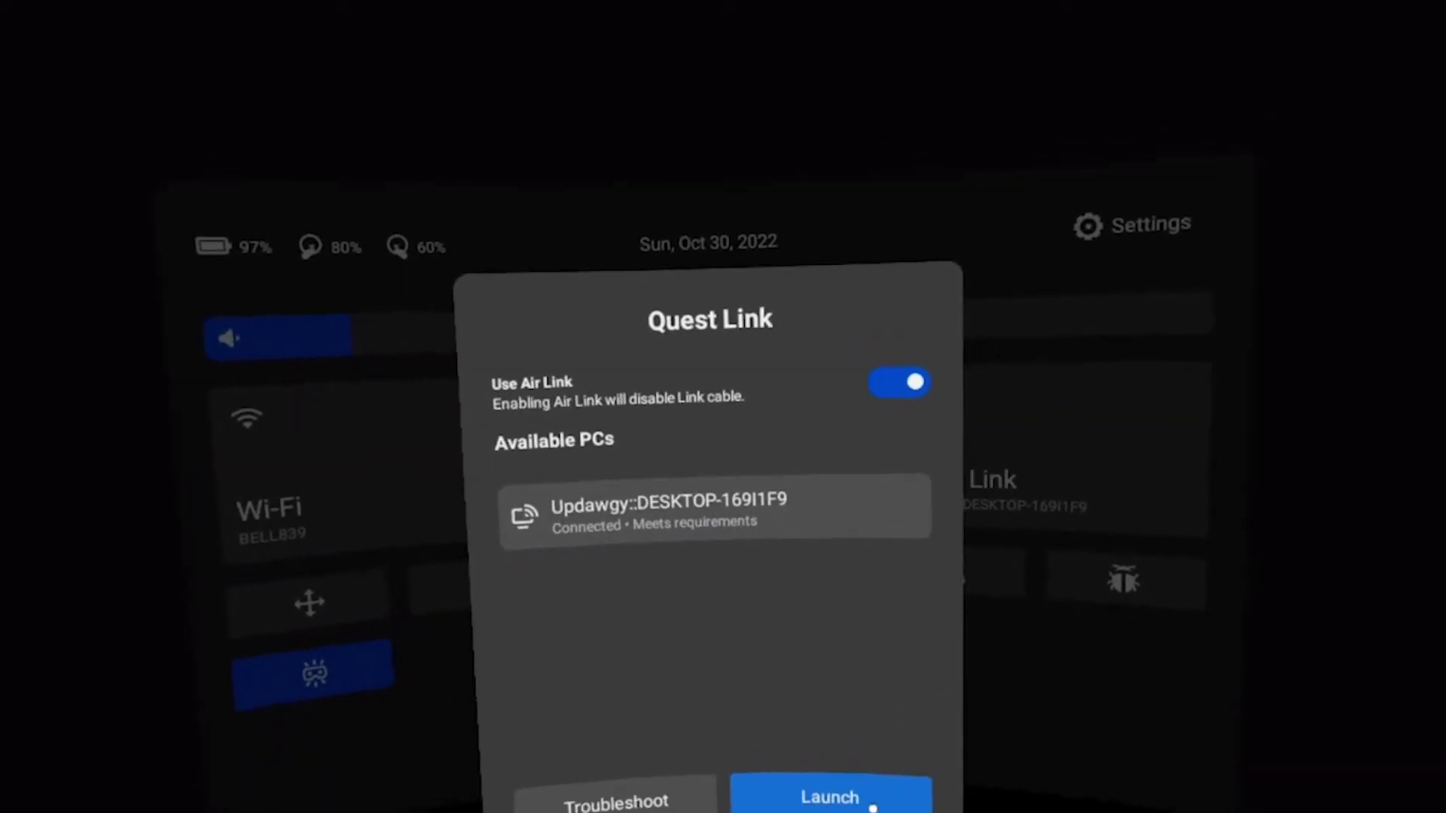
pyautogui.click(884, 792)
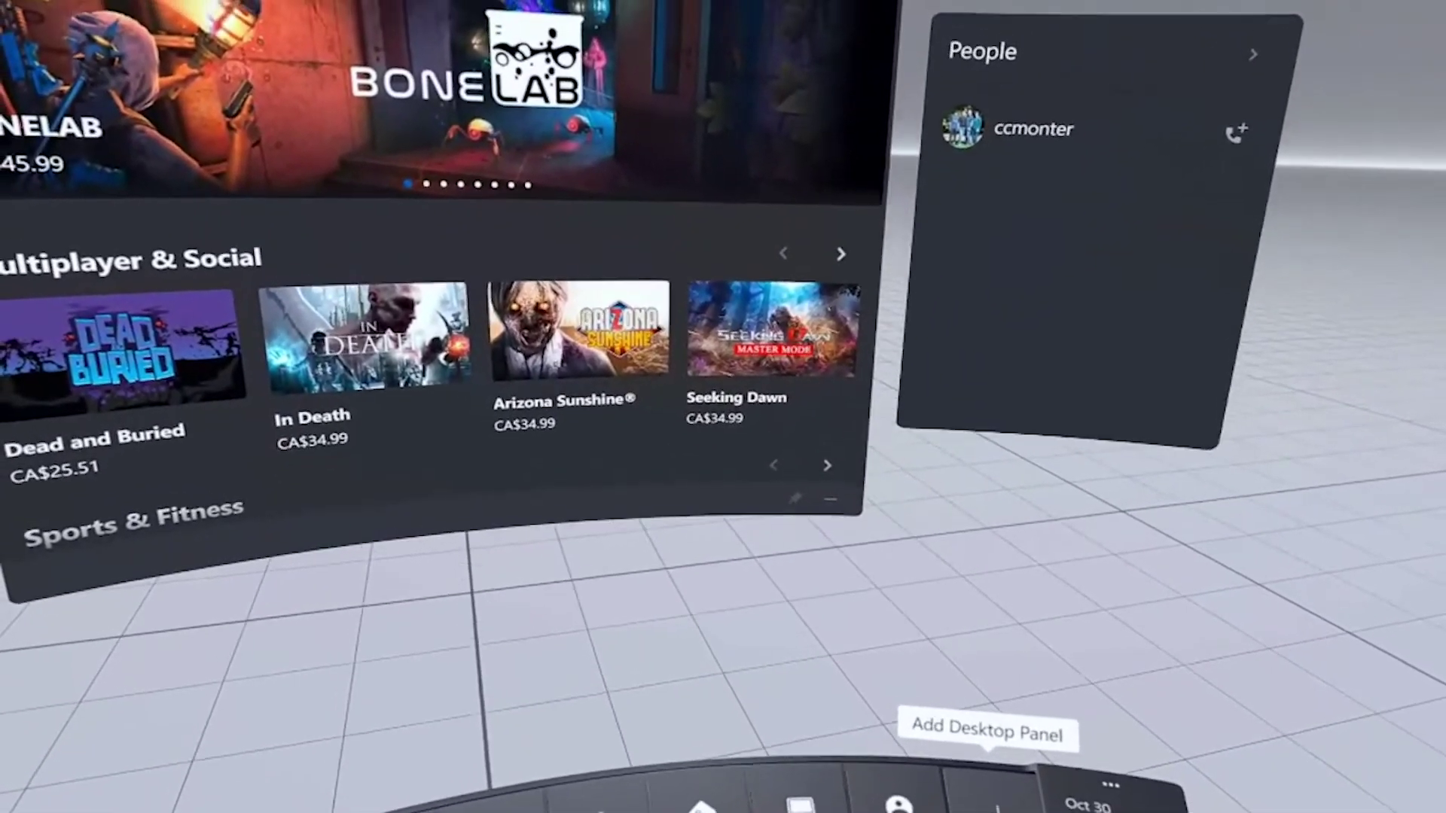
# - Add 'Chat - Twitch - Google Chrome' as a desktop panel, move it up-left, and pin it
pyautogui.click(996, 807)
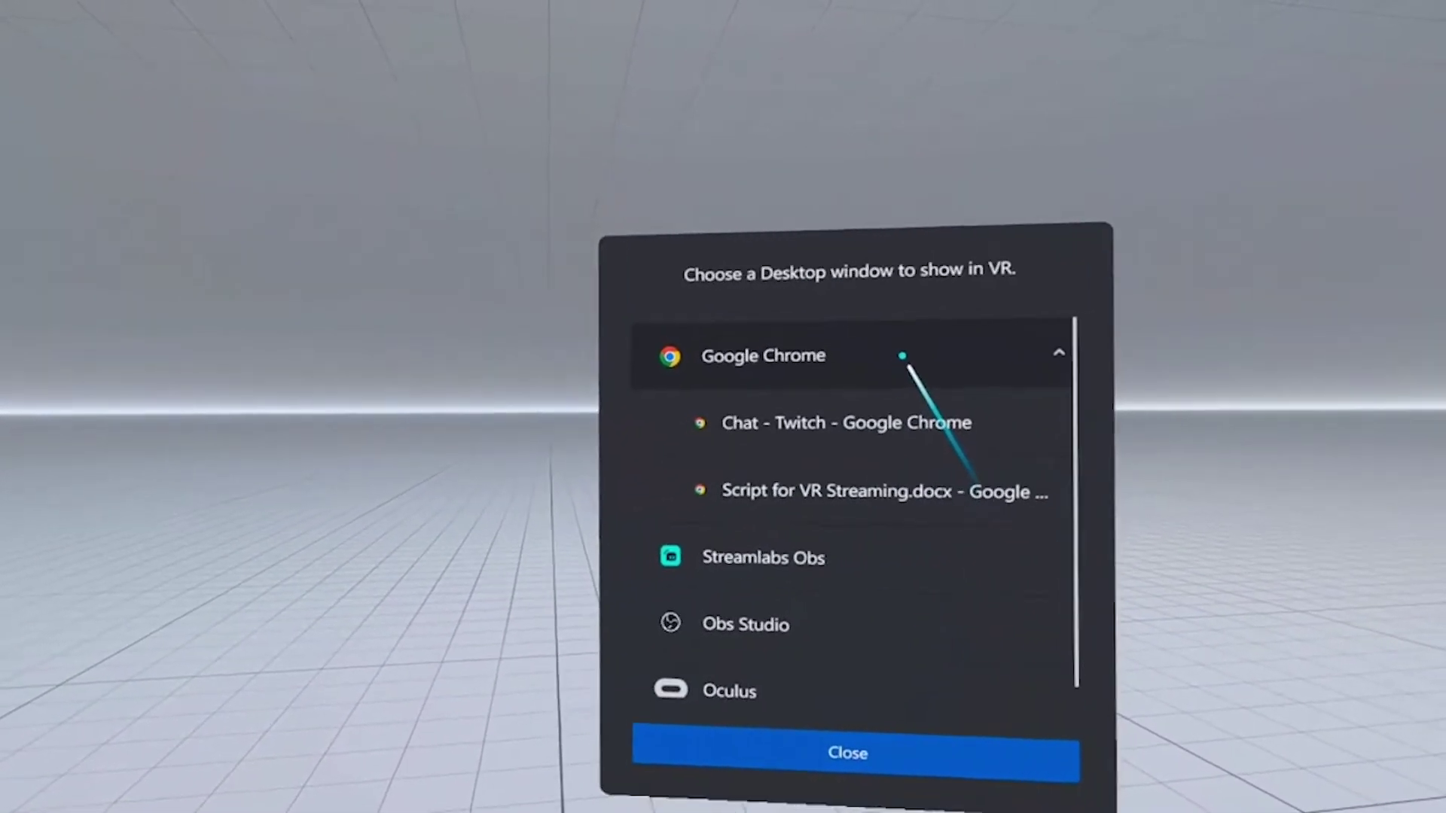
pyautogui.click(849, 443)
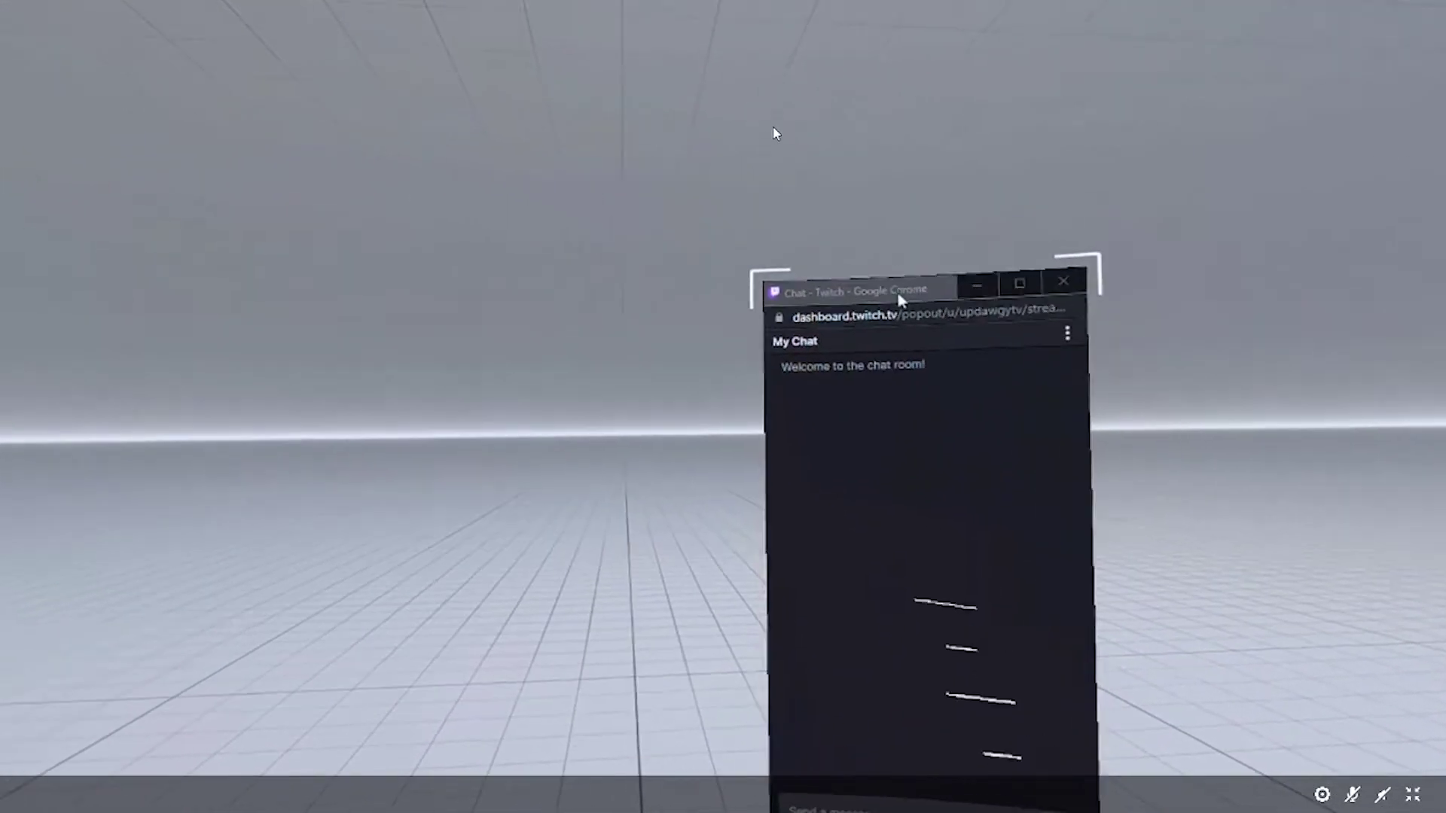
pyautogui.moveTo(900, 300); pyautogui.dragTo(770, 0)
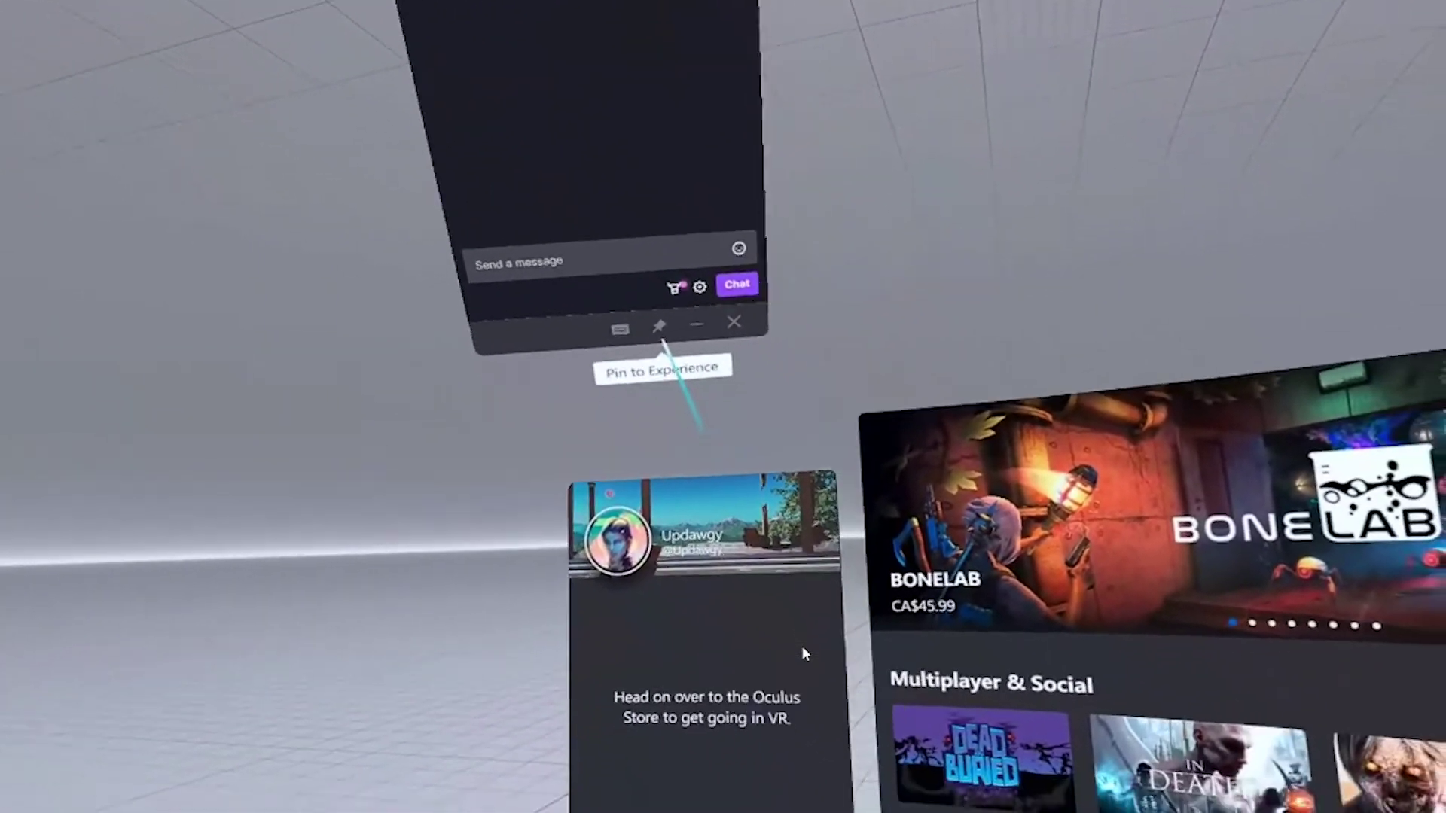
pyautogui.click(659, 326)
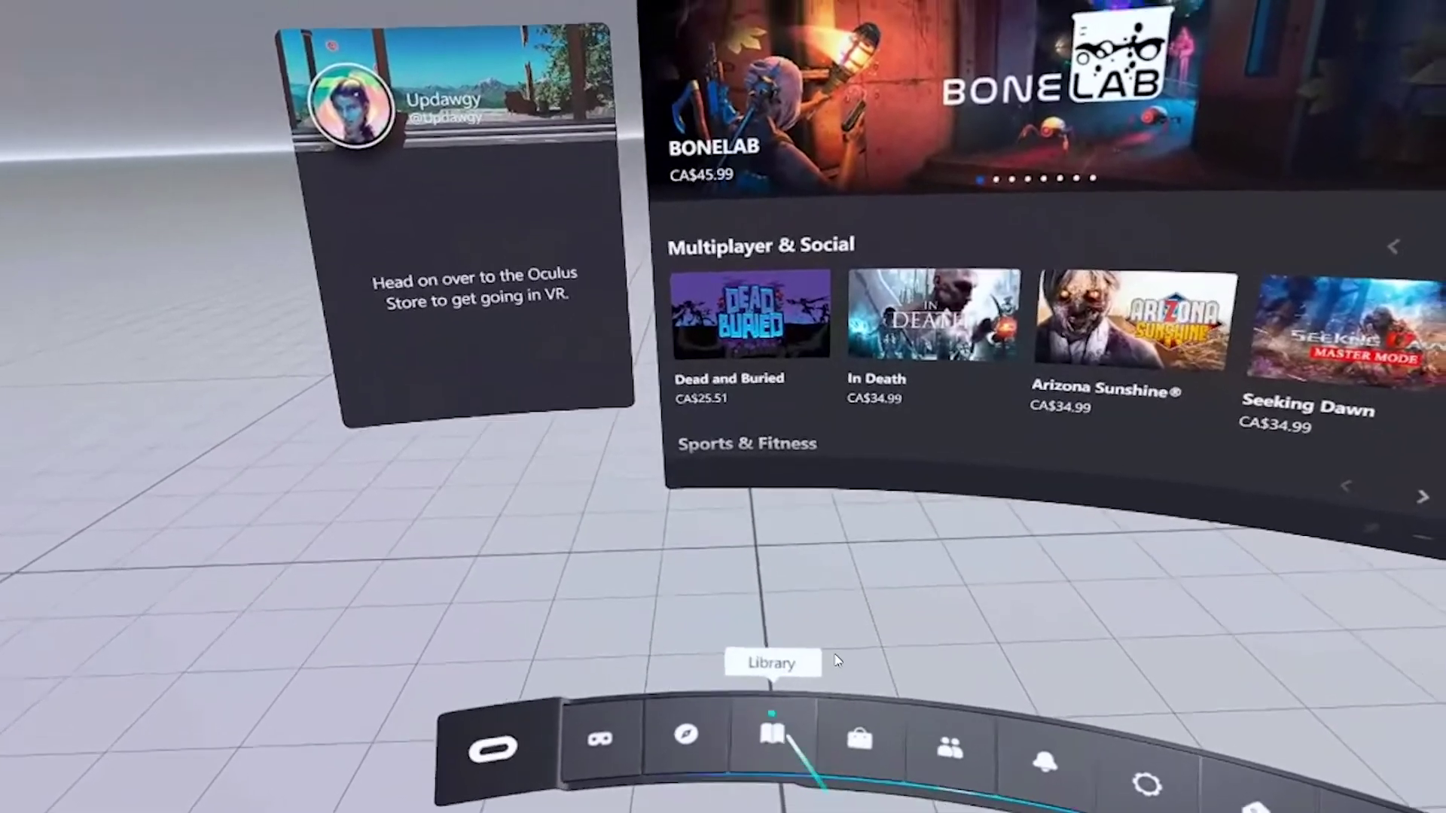
# - Open the SteamVR Library and play the Blade & Sorcery tile
pyautogui.click(772, 734)
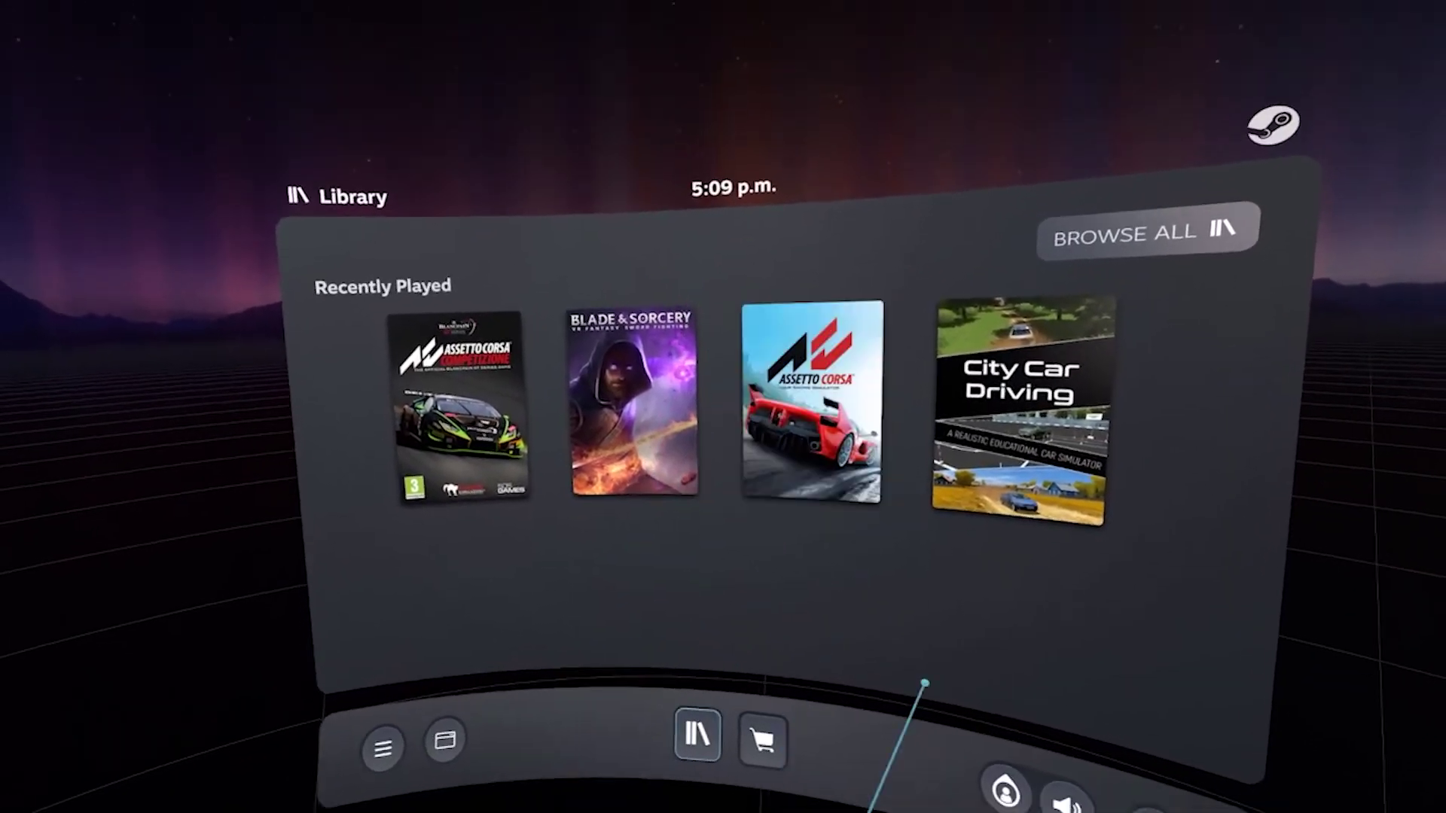
pyautogui.moveTo(646, 390)
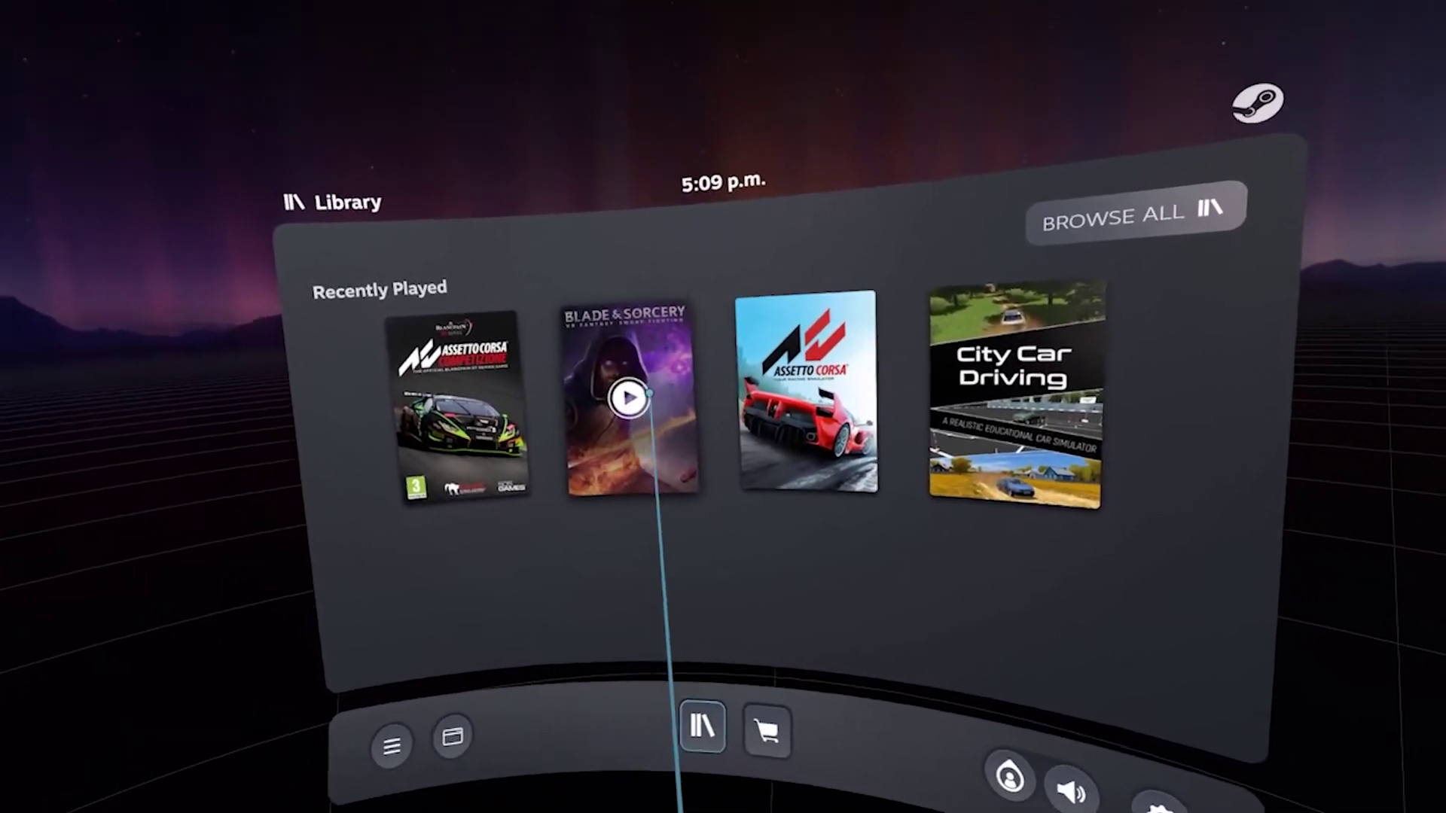
pyautogui.click(631, 396)
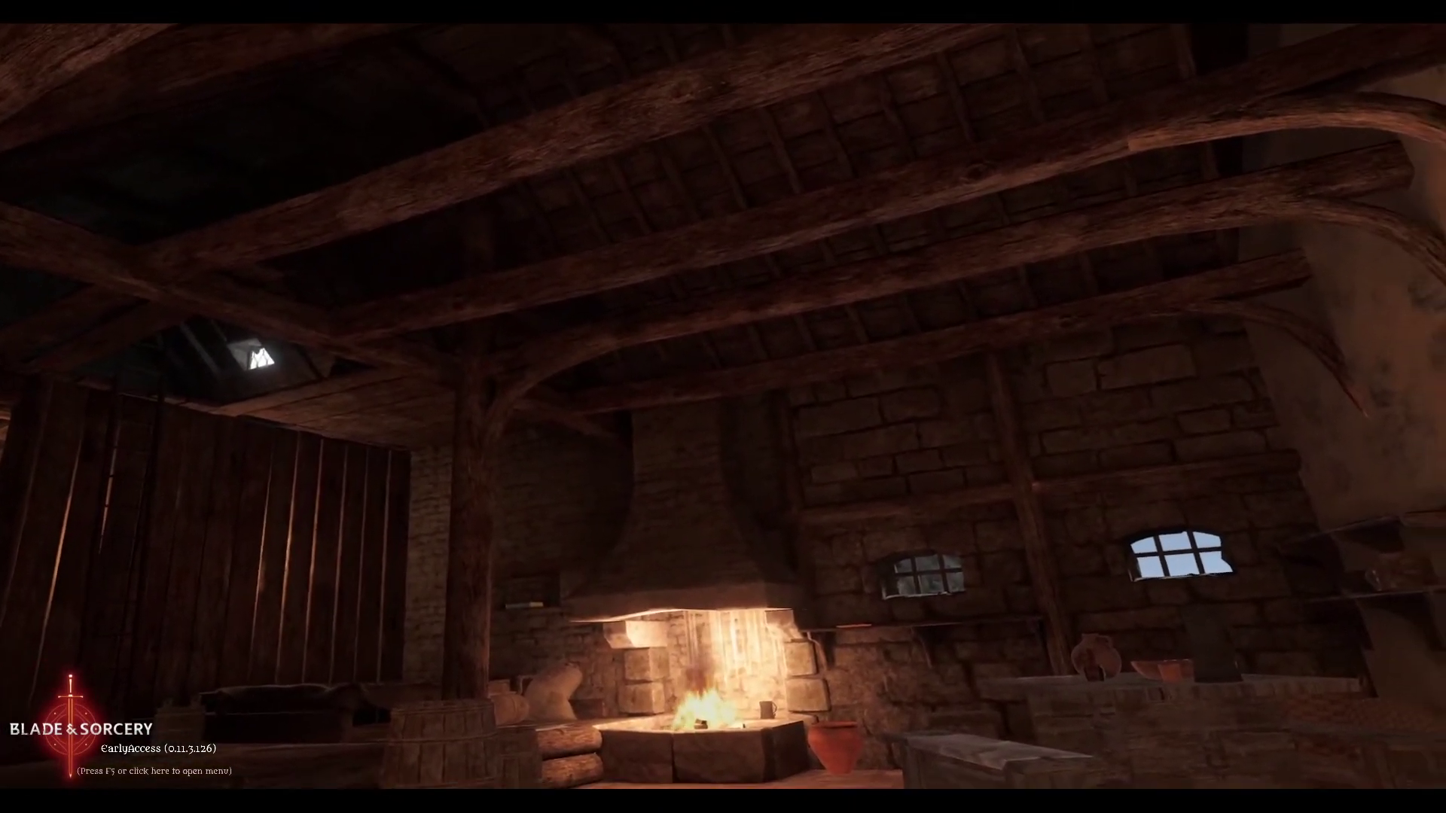
# - Use the F5 settings panel to switch the spectator view to Player, then close it
pyautogui.press('F5')
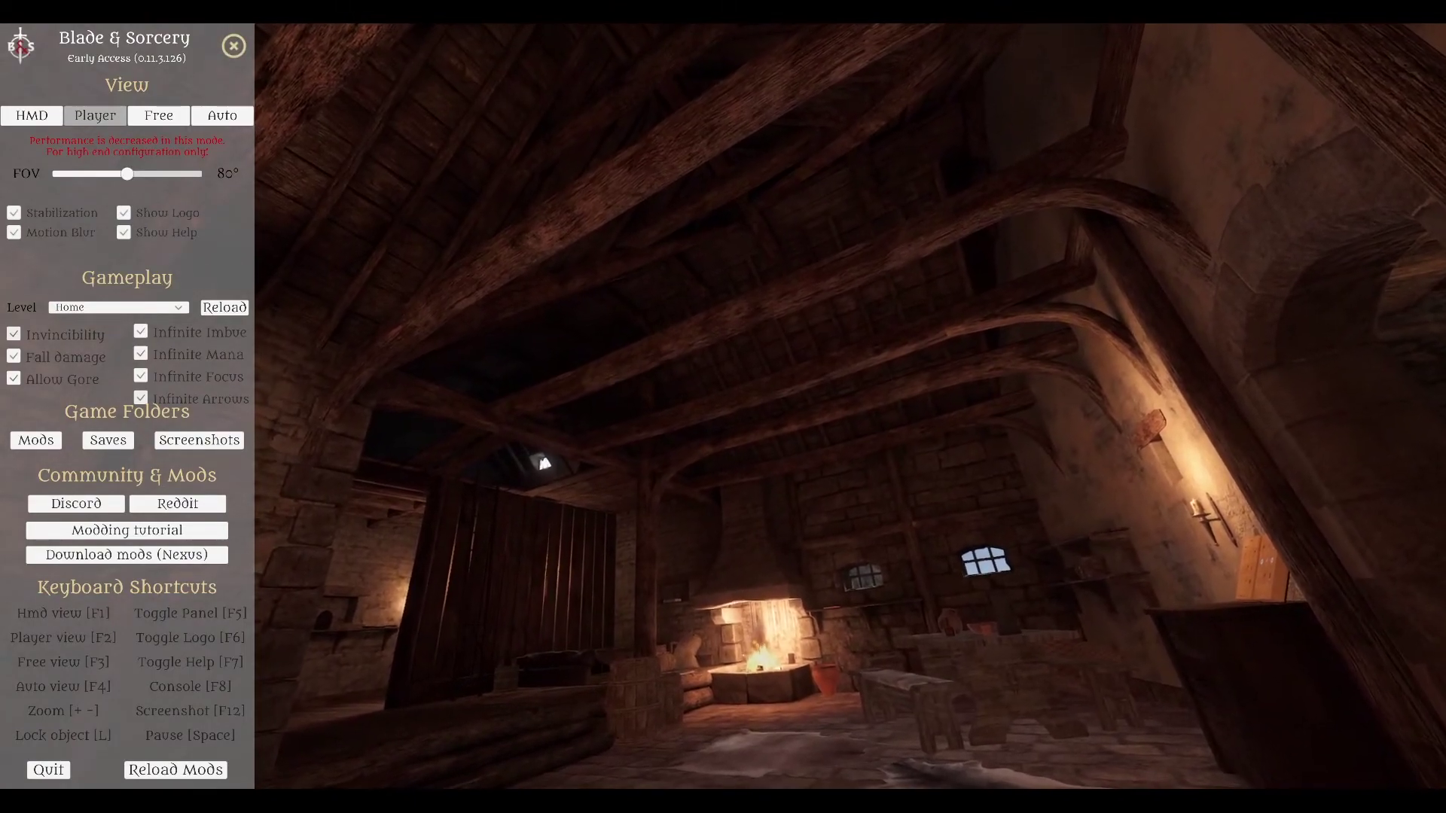
pyautogui.press('F5')
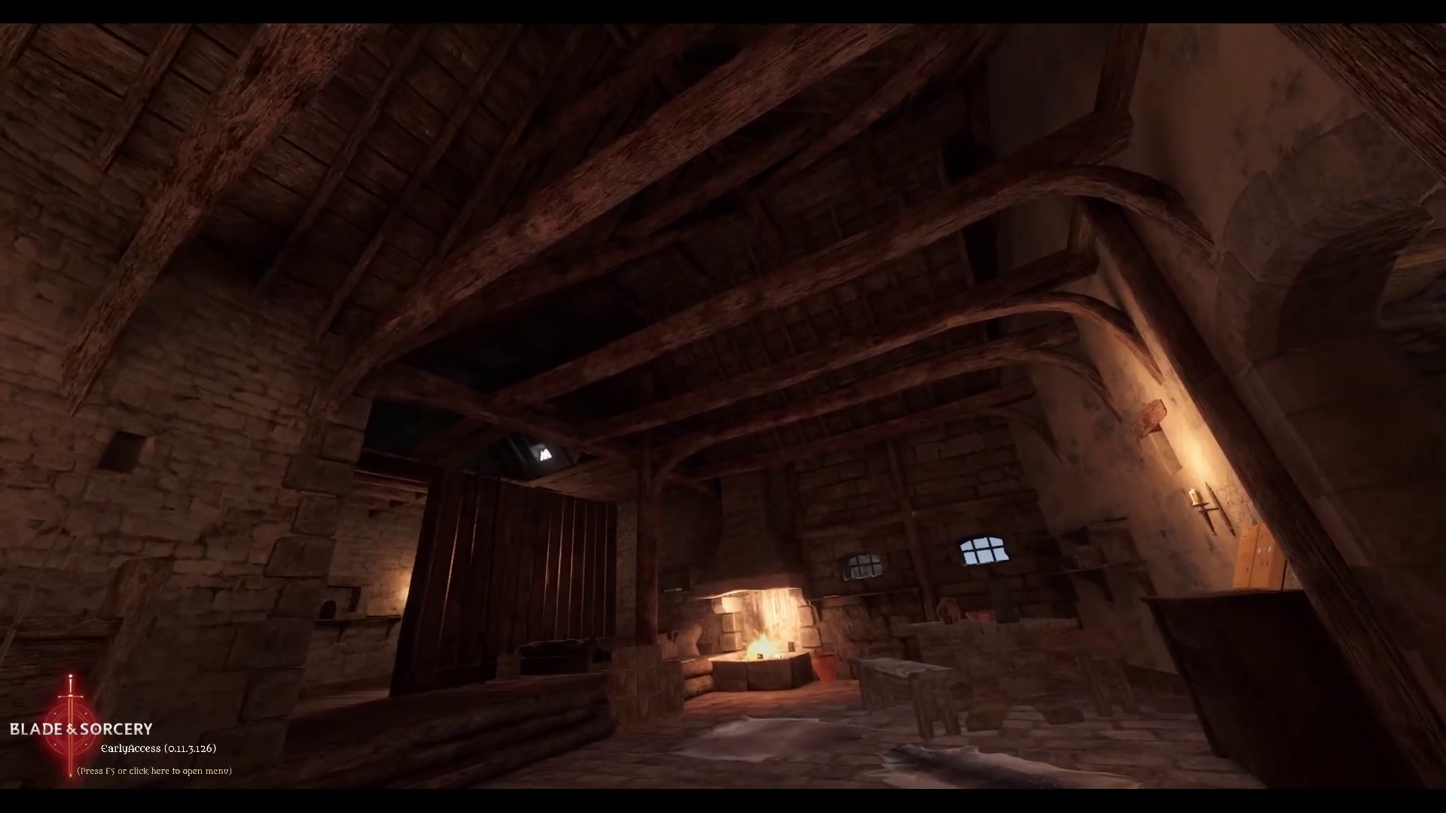